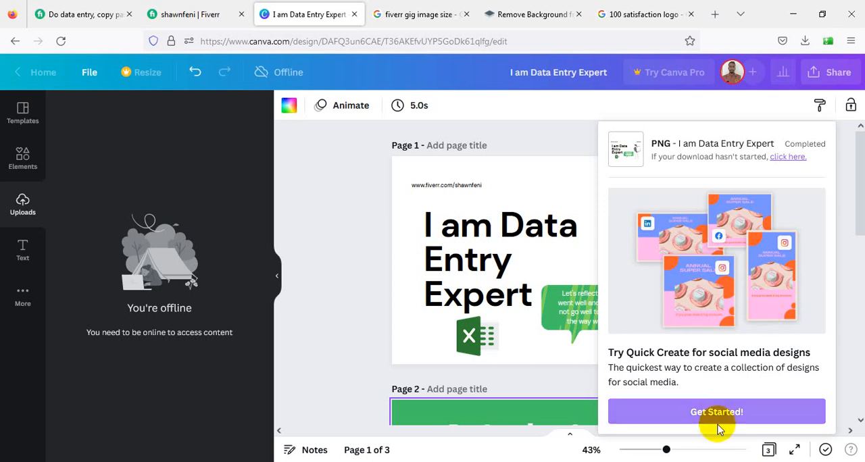
Switch to the Fiverr seller profile and view its active gigs section
click(338, 240)
click(211, 5)
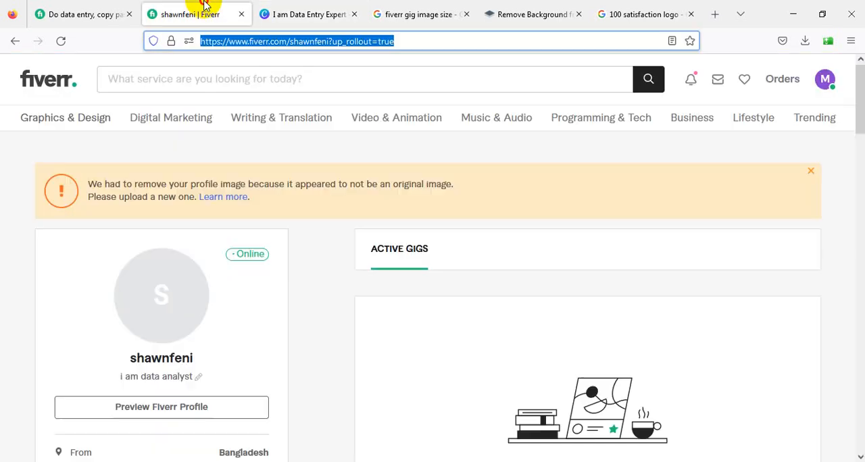
scroll(453, 247, down, 2)
scroll(559, 356, down, 3)
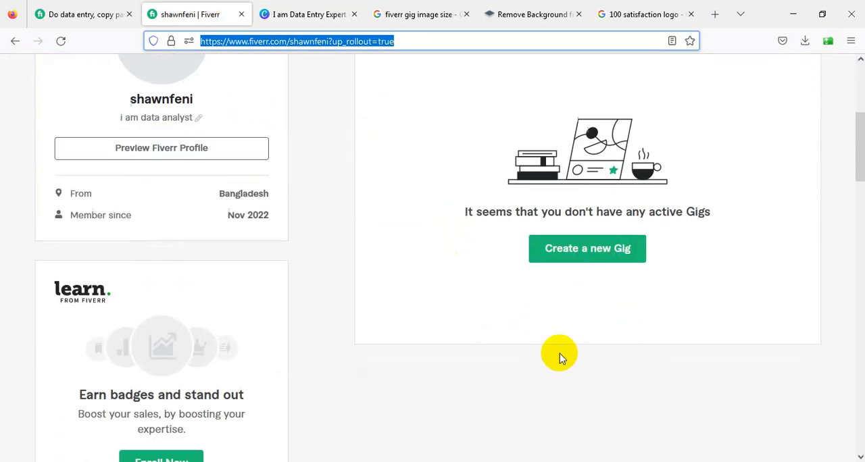
Review the prepared gig title, description, keyword, package and FAQ notes in the Word document
key(alt+Tab)
scroll(297, 277, down, 1)
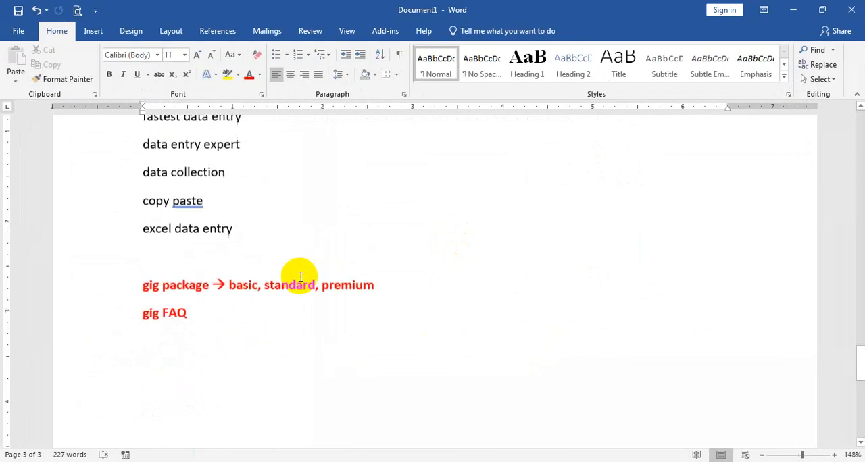
scroll(299, 277, up, 6)
scroll(299, 277, up, 15)
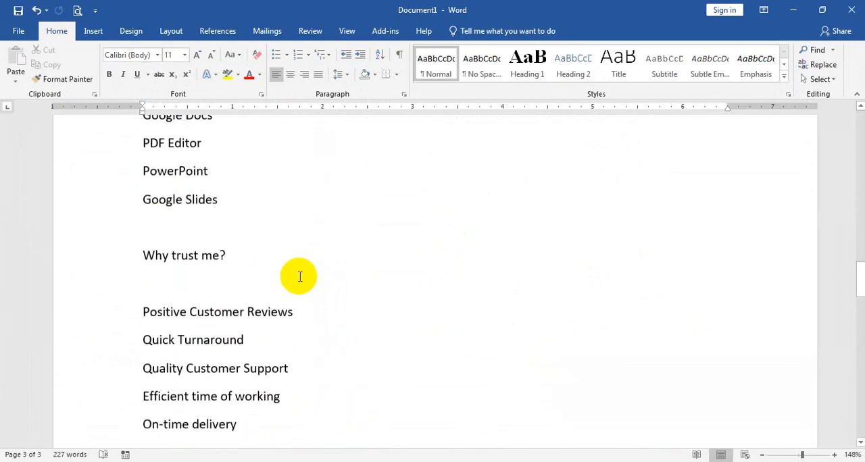
scroll(300, 275, up, 3)
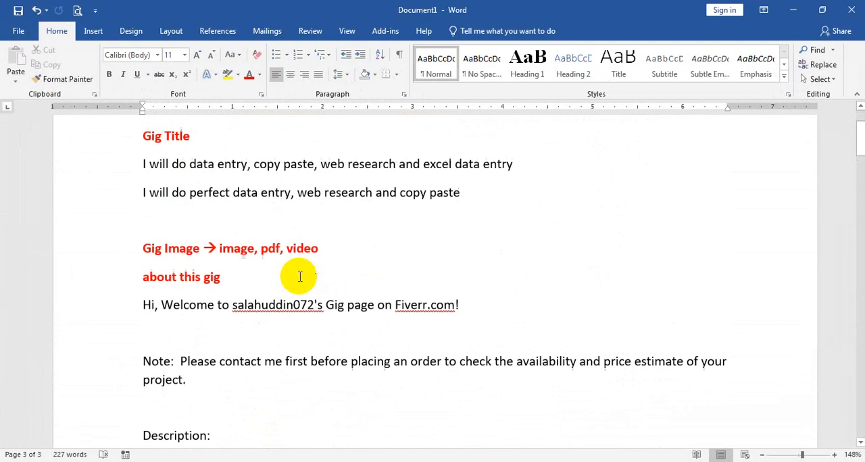
scroll(299, 275, down, 3)
scroll(218, 274, down, 2)
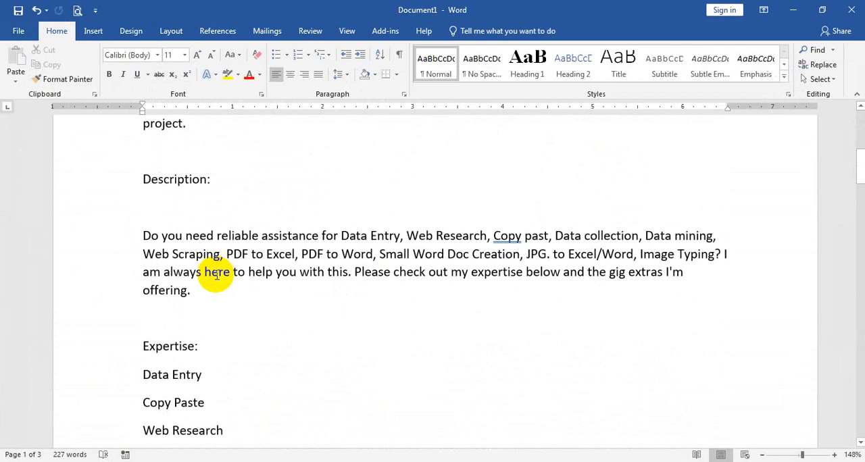
scroll(216, 275, up, 4)
scroll(216, 274, down, 1)
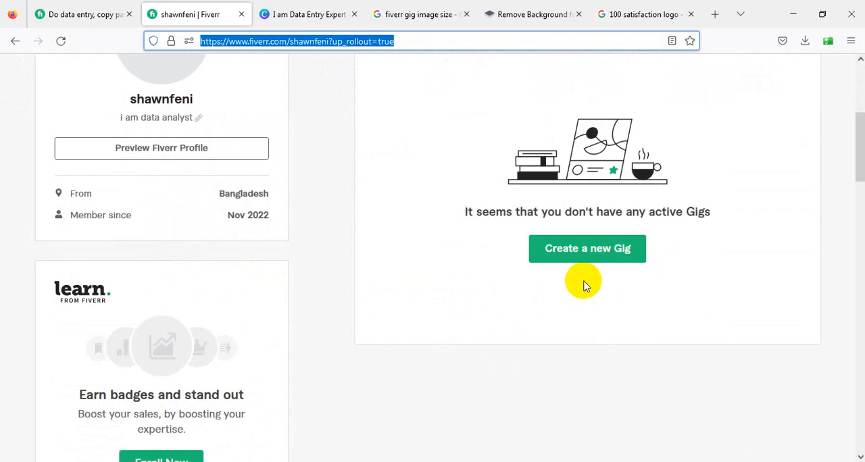
scroll(581, 282, up, 5)
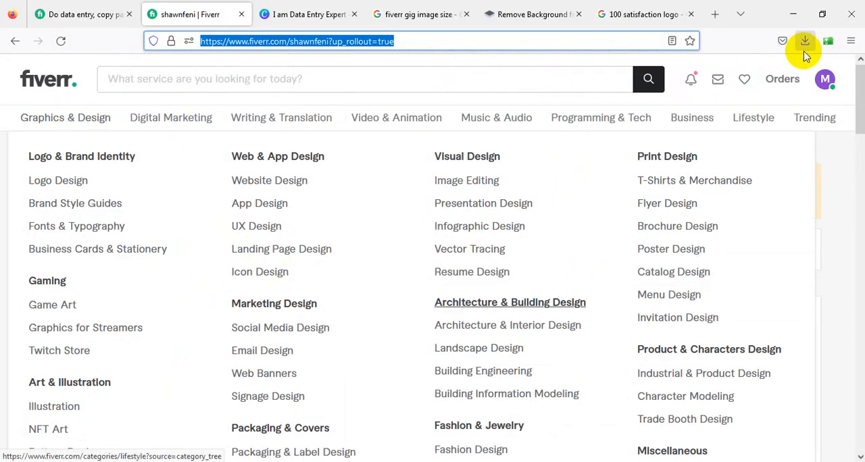
Return to the Fiverr profile in the browser and try to start a new gig
scroll(403, 203, down, 4)
scroll(402, 202, up, 4)
scroll(583, 352, down, 5)
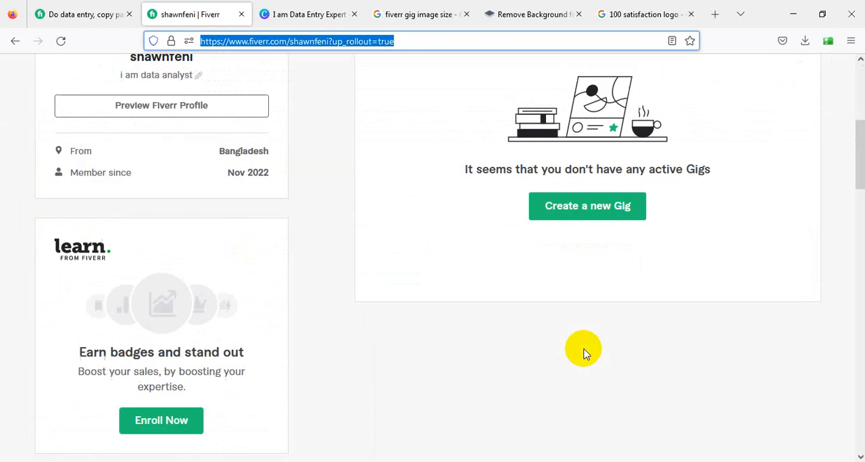
click(575, 192)
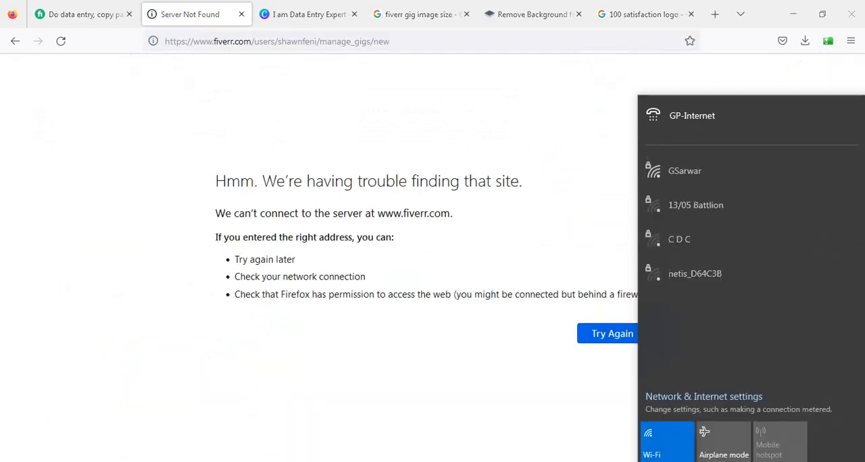
Connect the computer to the first listed secured Wi-Fi network and close the network list
click(731, 168)
click(800, 227)
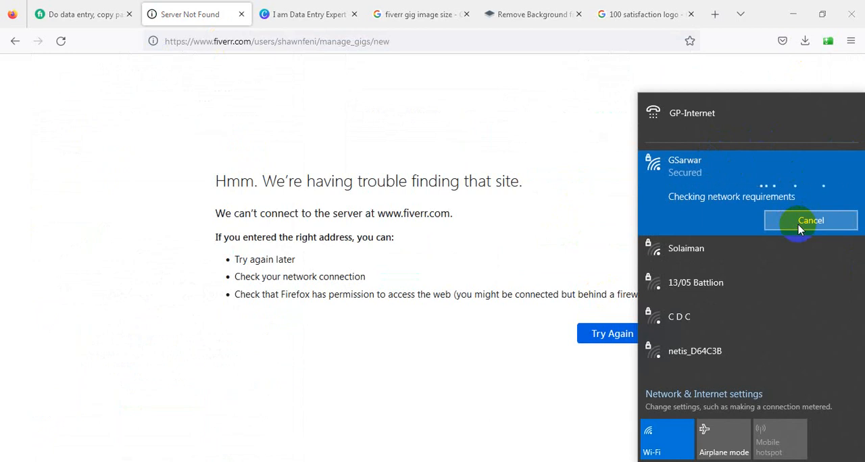
click(370, 446)
Go back to the Fiverr profile page and start creating a new gig
click(401, 43)
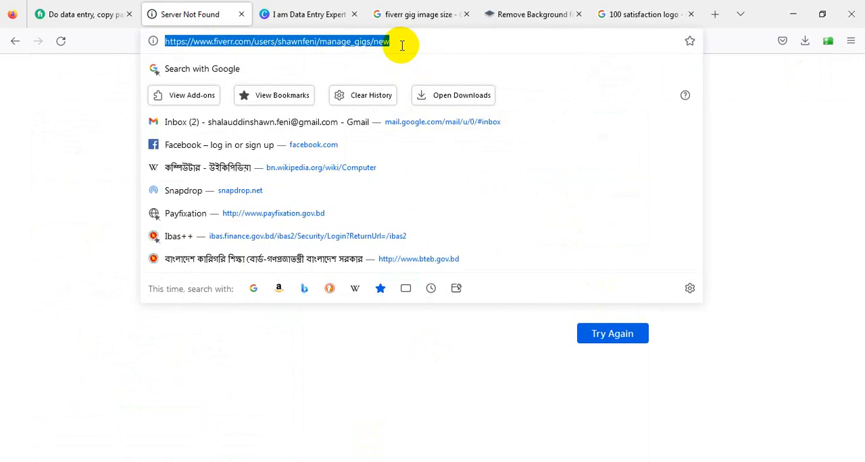
click(12, 43)
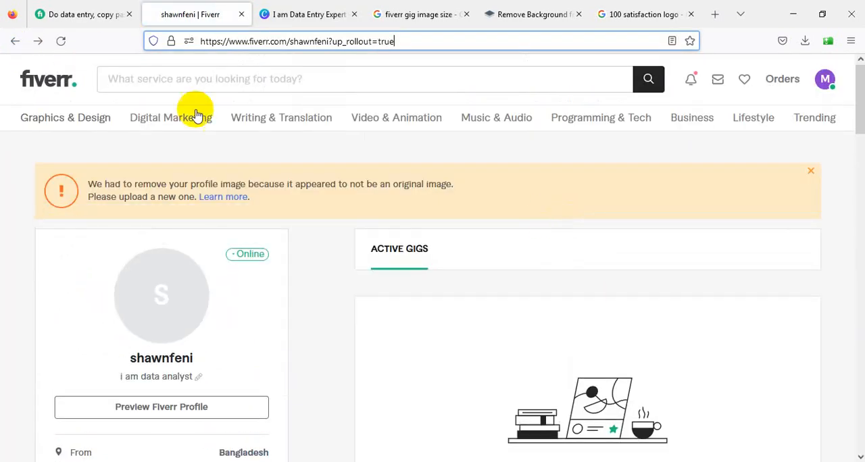
scroll(663, 248, down, 7)
scroll(618, 212, up, 2)
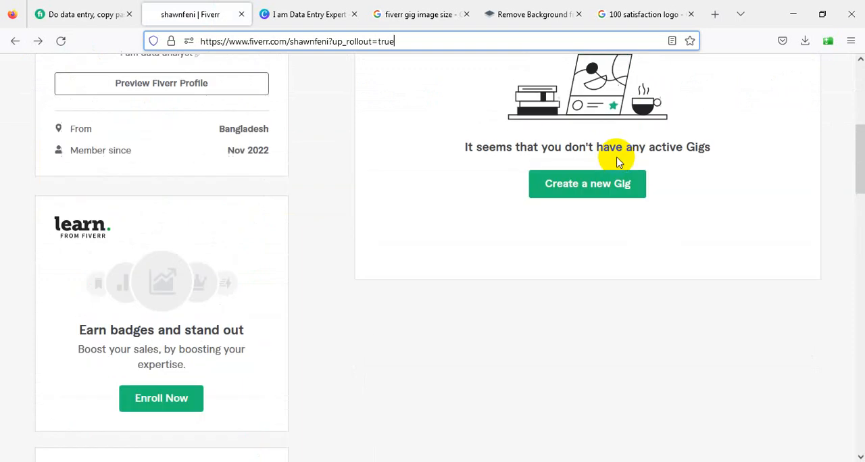
click(579, 194)
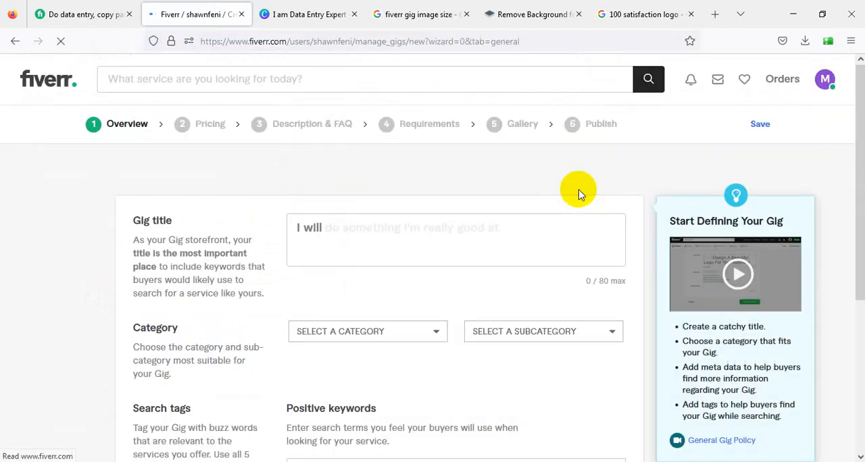
Copy the title "I will do data entry, copy paste, web research and excel data entry" from Word into the gig title
scroll(184, 254, down, 1)
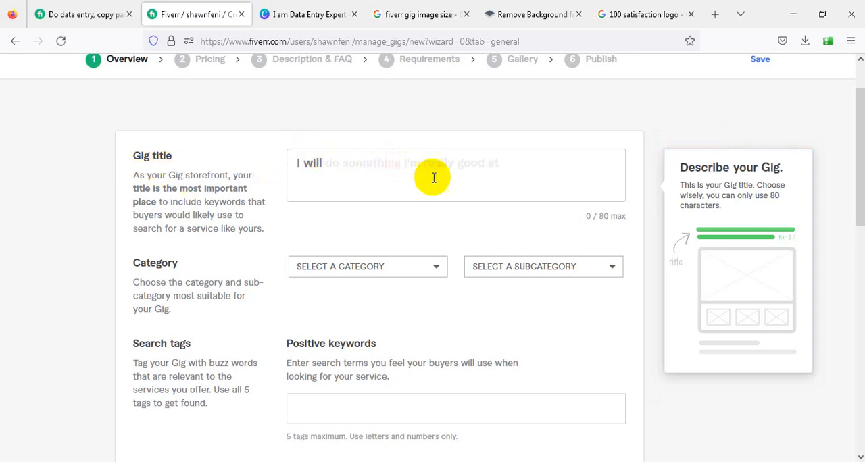
click(376, 165)
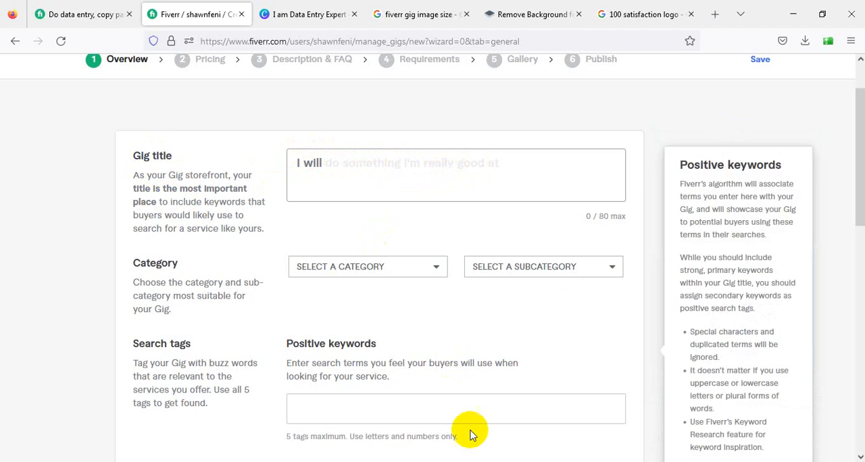
click(474, 461)
scroll(389, 275, up, 4)
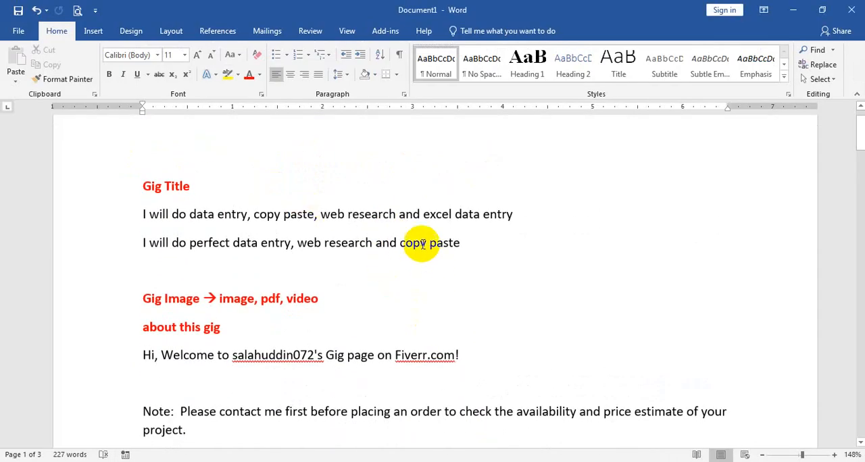
click(530, 216)
drag(530, 216, 33, 207)
key(ctrl+c)
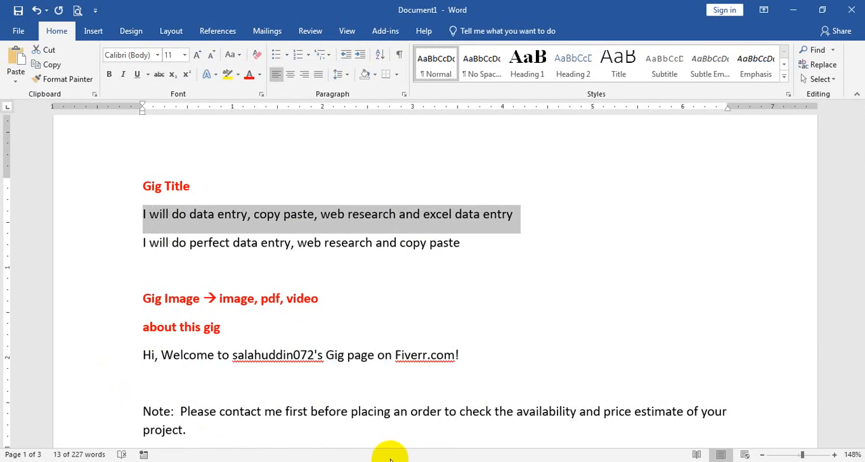
key(alt+Tab)
click(360, 166)
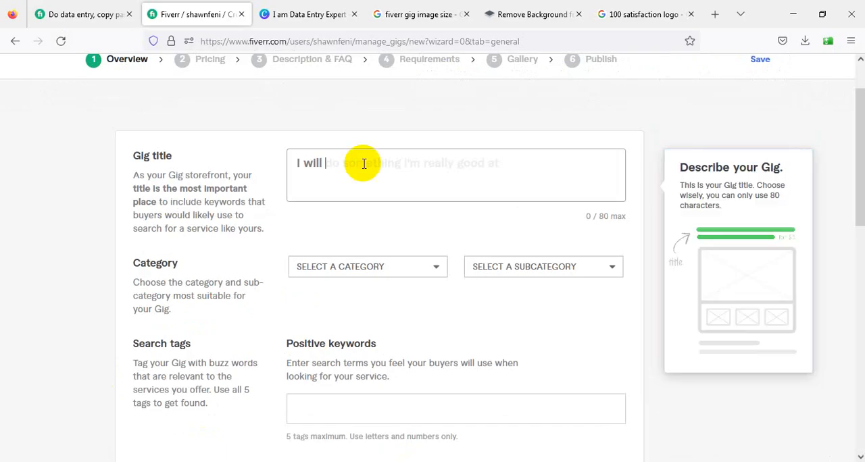
key(ctrl+v)
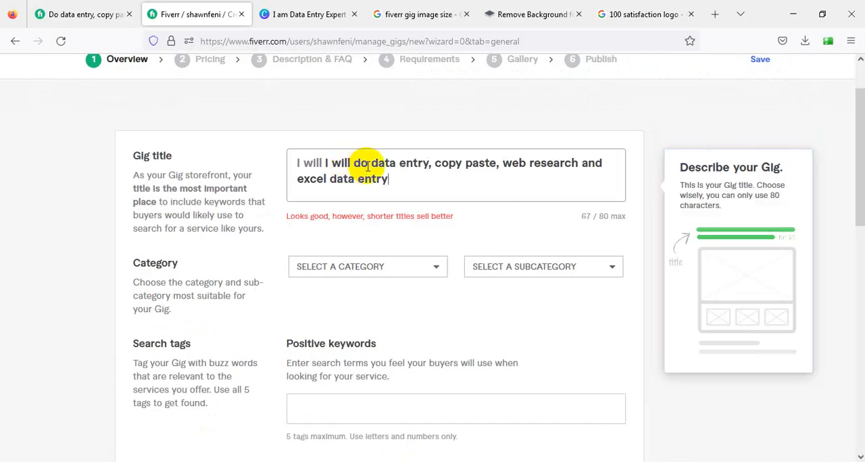
Remove the duplicate "I will" and the ending "and excel data entry" from the gig title
drag(352, 165, 318, 164)
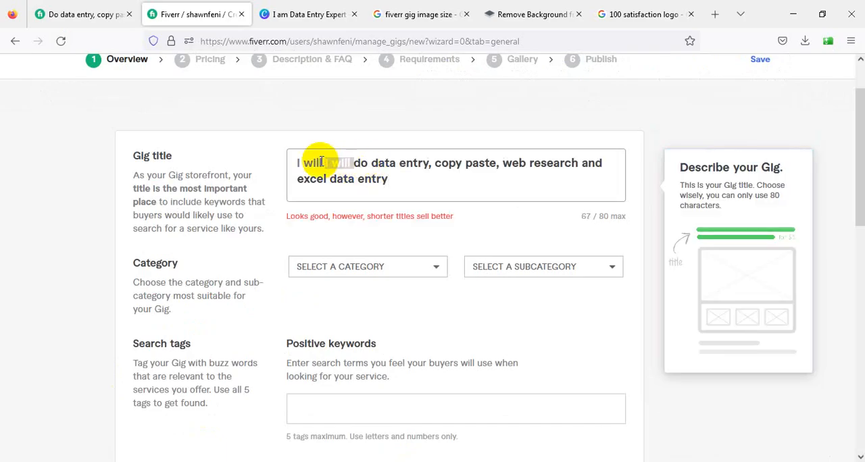
key(BackSpace)
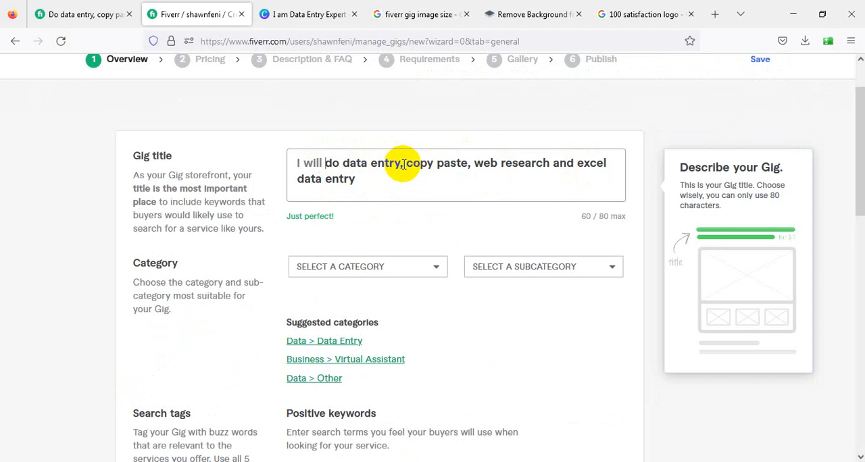
drag(357, 177, 553, 162)
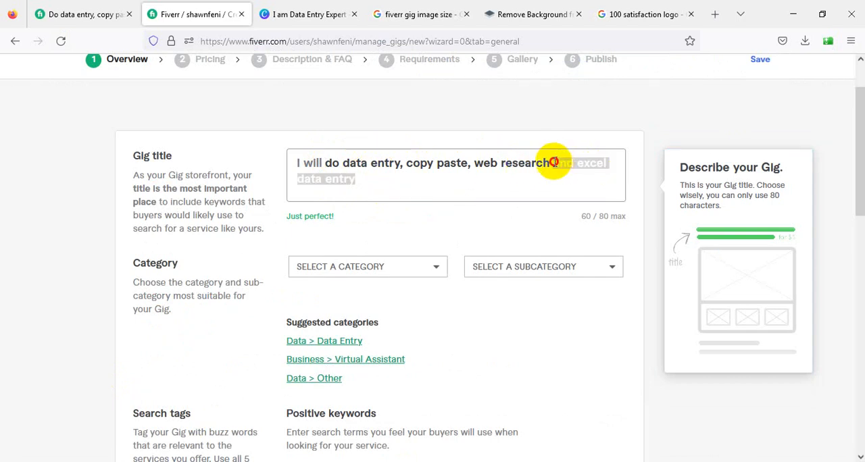
key(BackSpace)
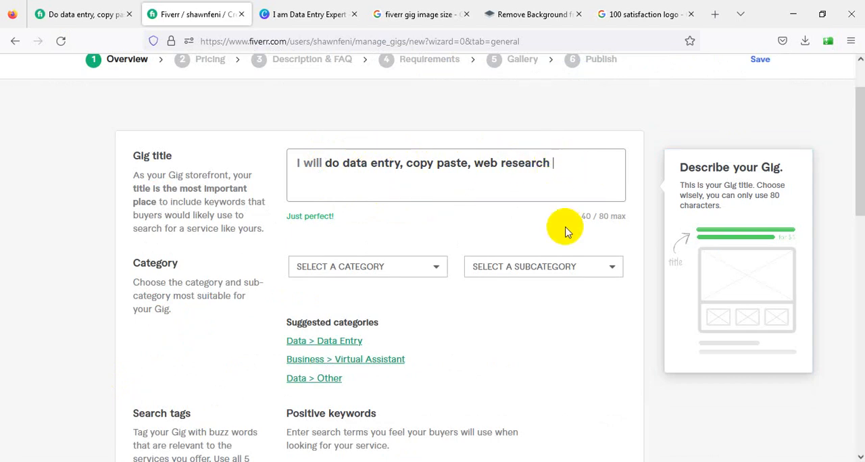
key(BackSpace)
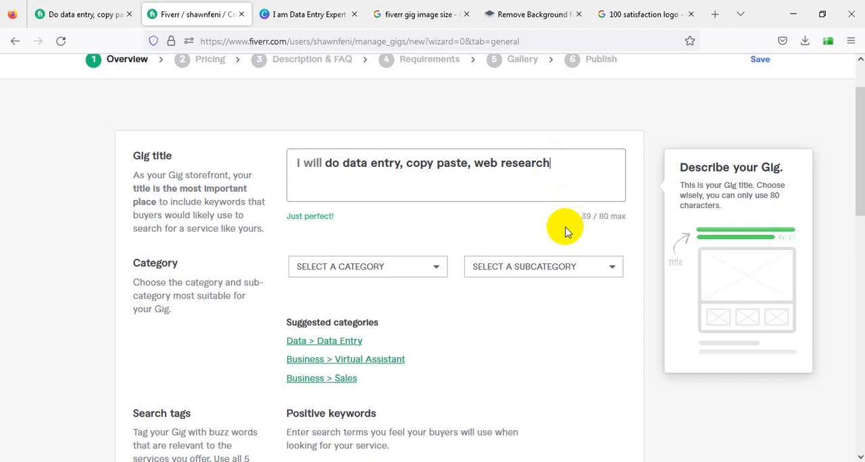
Set the gig's category to Data and its subcategory to Data Entry
click(336, 343)
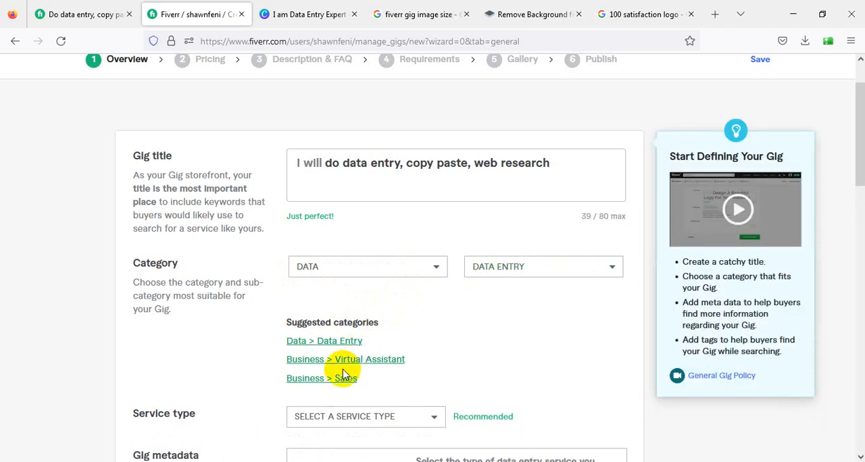
scroll(344, 347, down, 3)
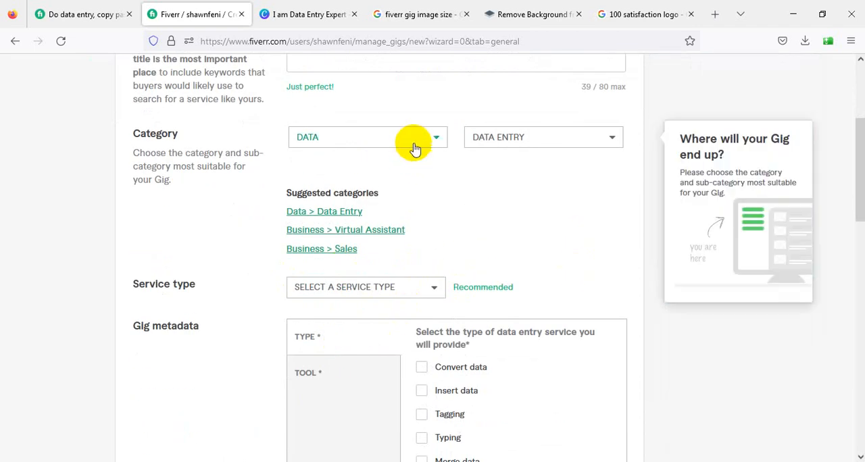
click(415, 144)
scroll(363, 243, down, 3)
scroll(363, 245, up, 3)
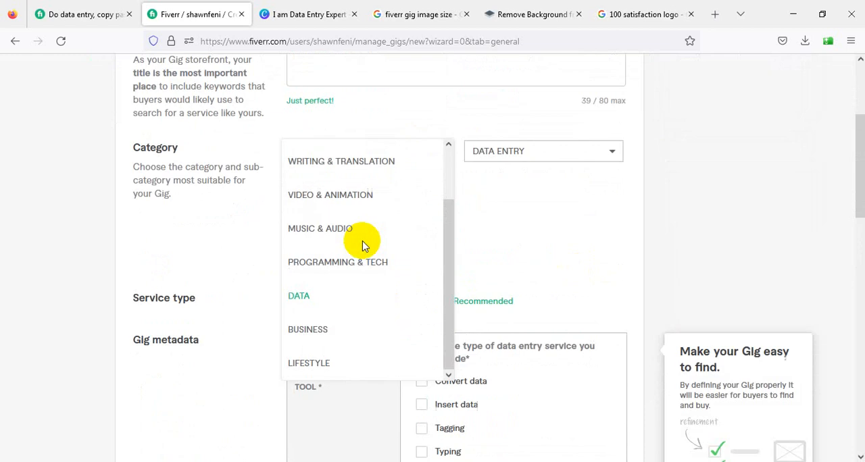
scroll(331, 334, up, 1)
click(326, 341)
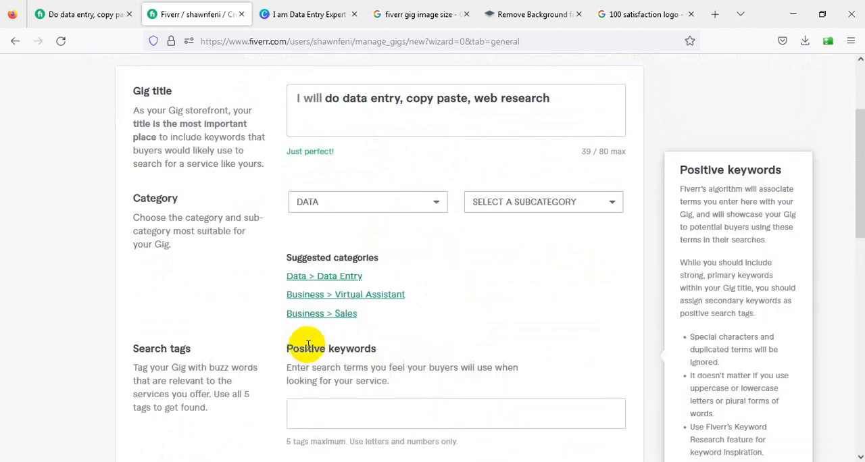
click(547, 204)
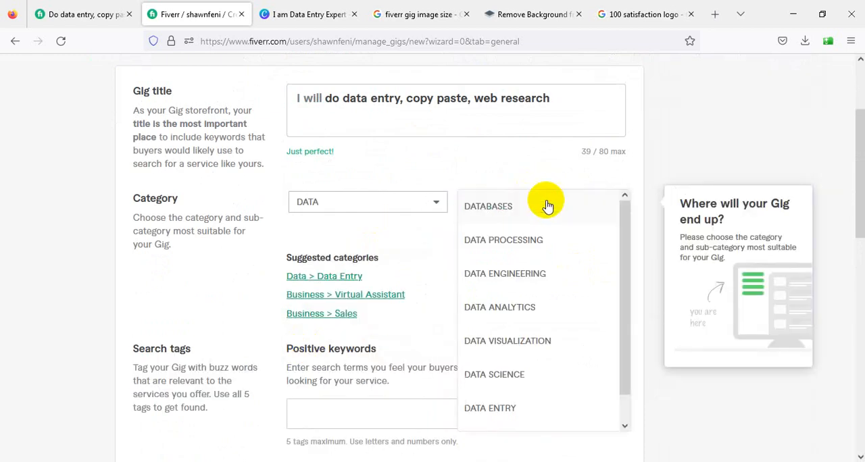
click(504, 416)
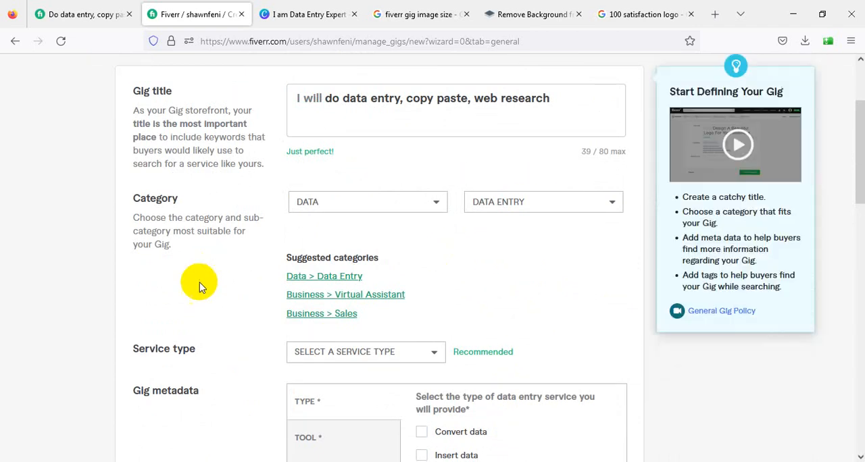
Look through the available service types and compare them with the gig title
scroll(203, 291, down, 2)
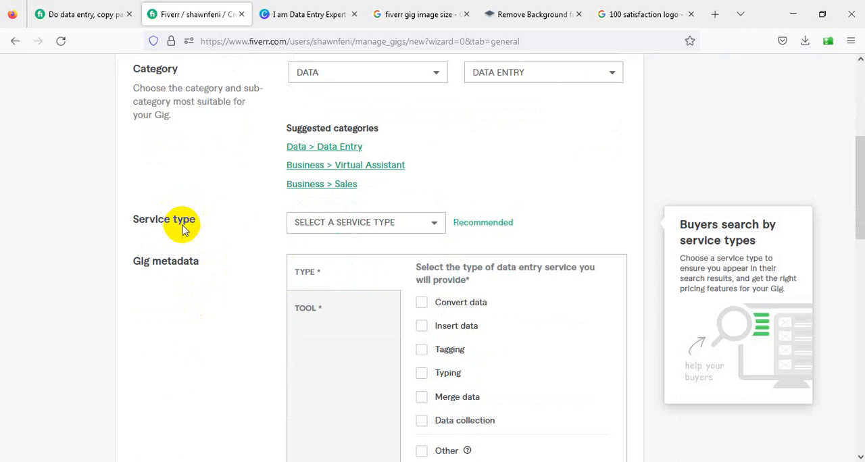
click(322, 229)
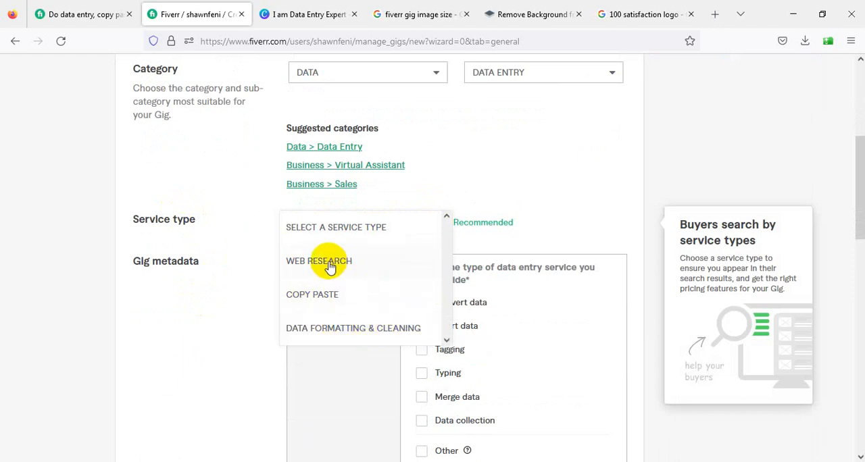
click(493, 188)
scroll(491, 191, up, 4)
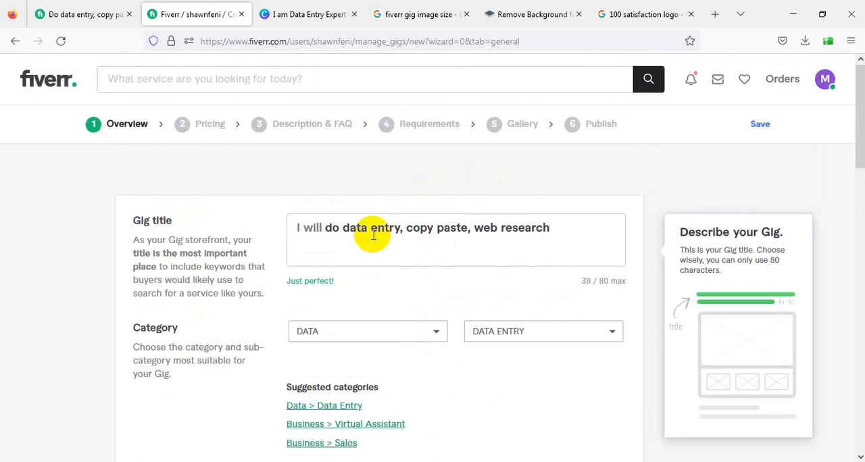
Set the gig's service type to Copy Paste
scroll(458, 237, down, 2)
scroll(458, 237, down, 2)
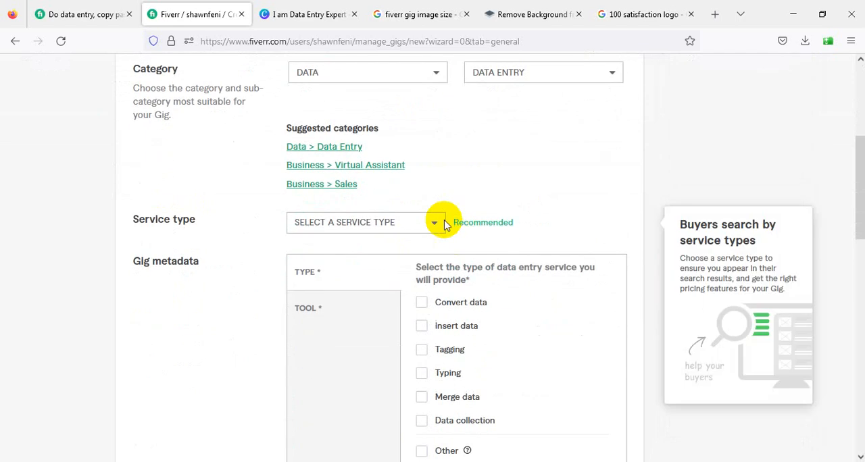
click(429, 224)
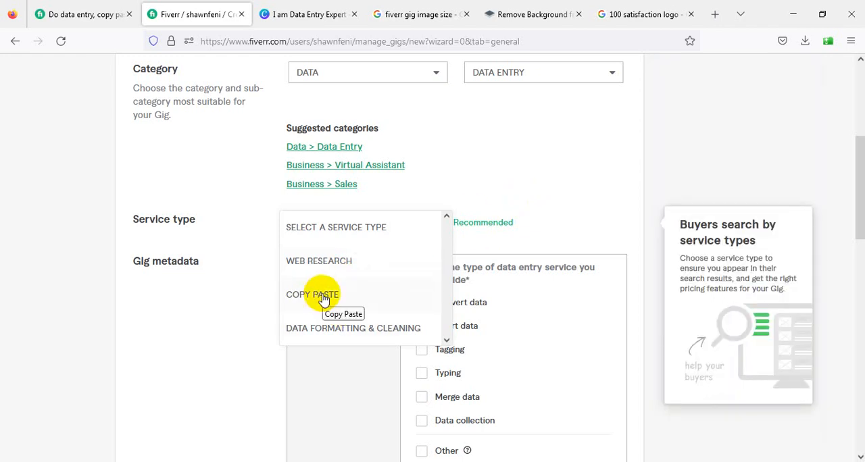
click(223, 303)
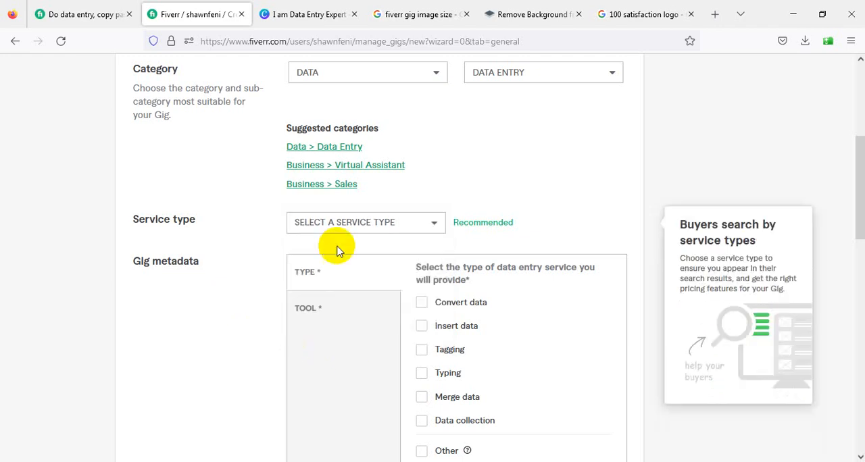
click(391, 223)
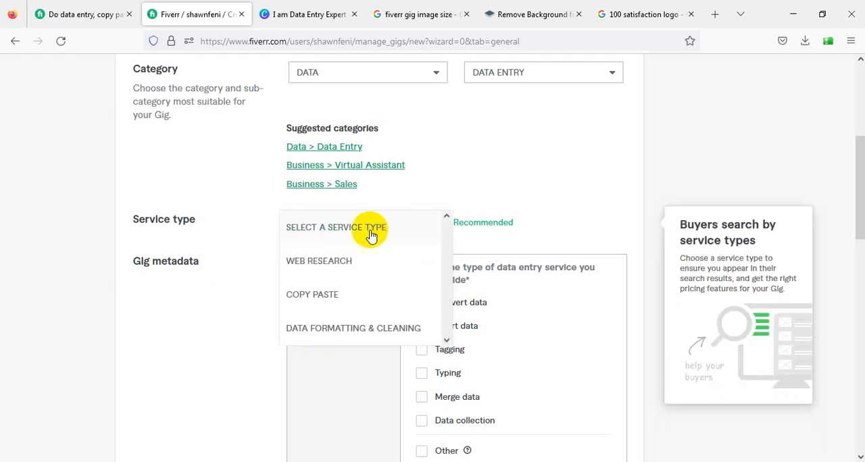
click(328, 298)
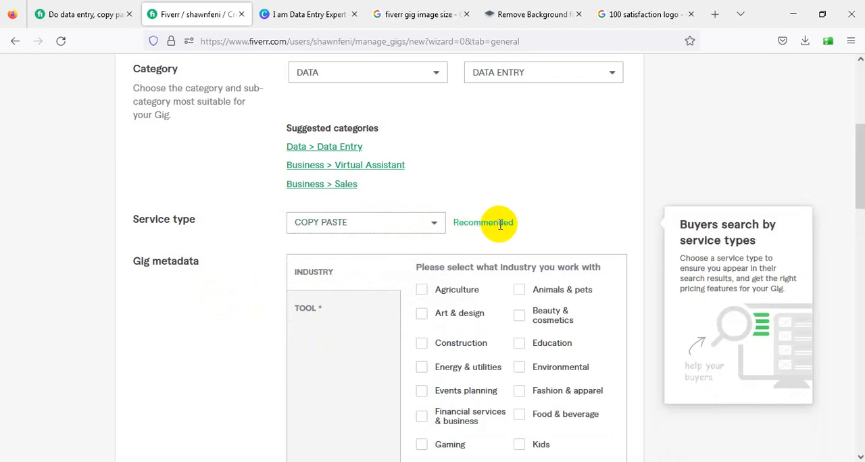
Try Web Research, followed by Data Formatting & Cleaning, as the service type to compare their metadata options
click(436, 227)
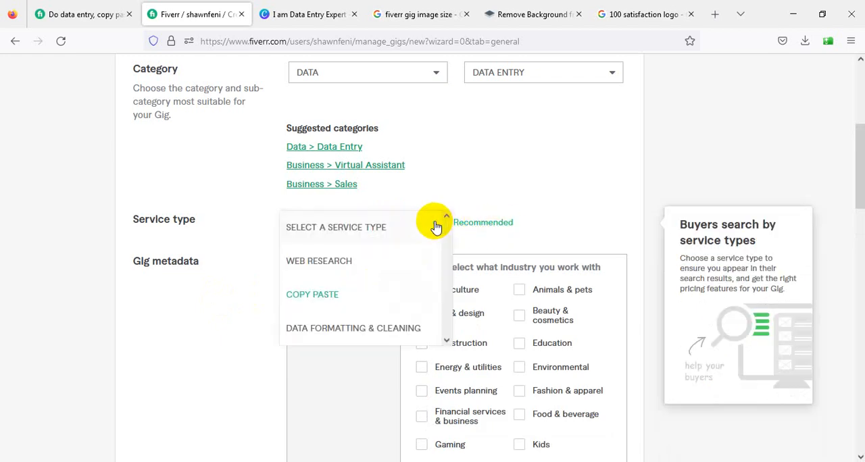
click(328, 262)
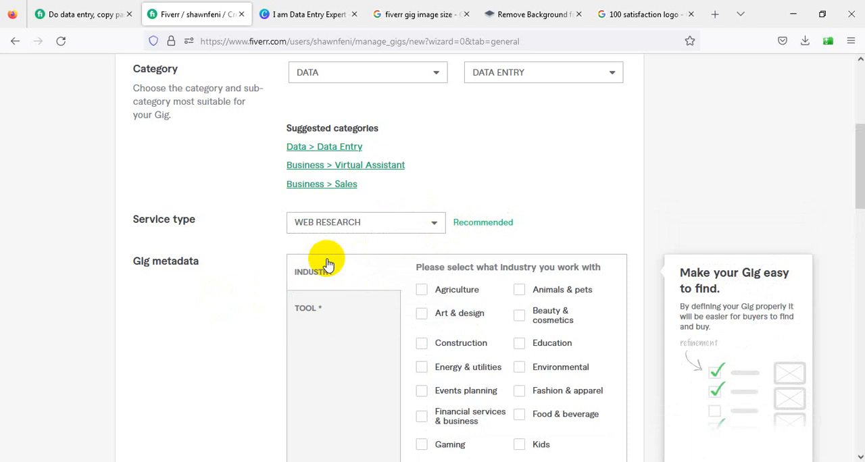
click(415, 229)
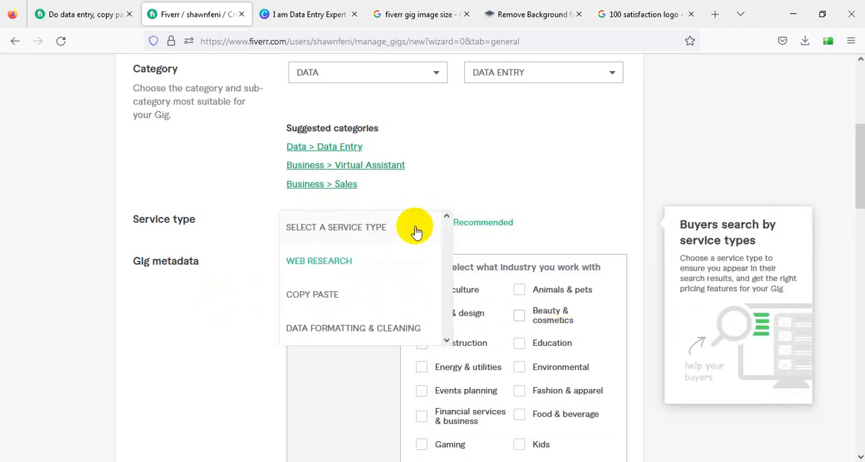
click(339, 328)
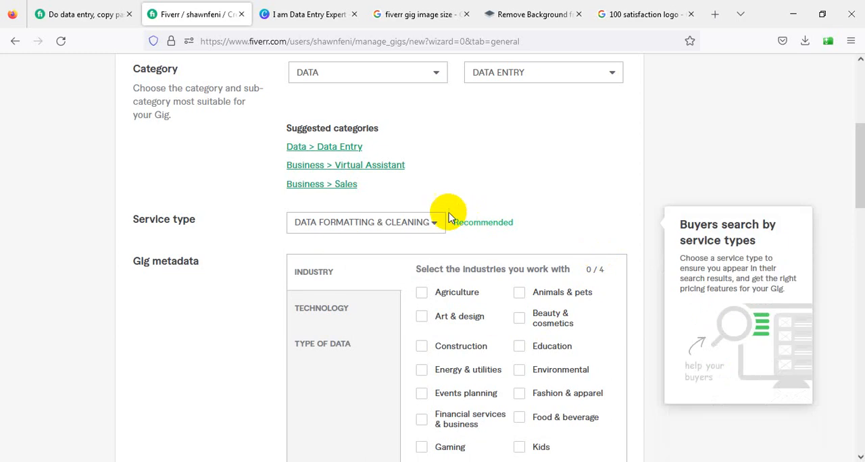
Change the service type to Web Research and look through its industry options
click(429, 219)
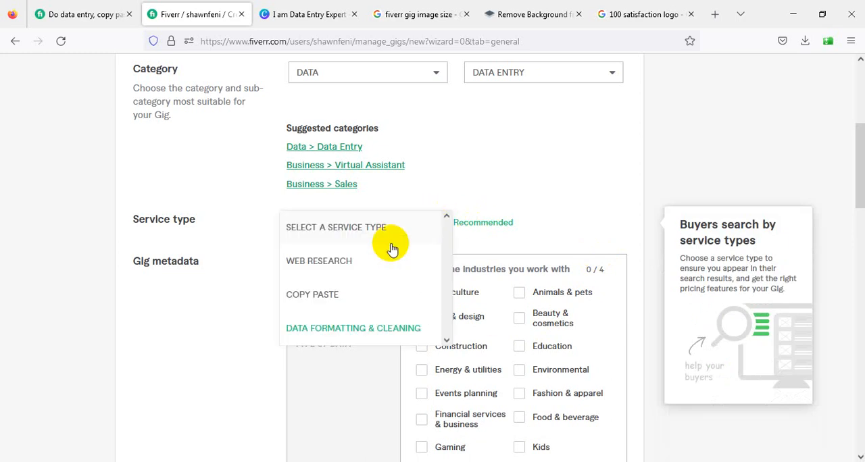
click(339, 261)
scroll(340, 261, down, 4)
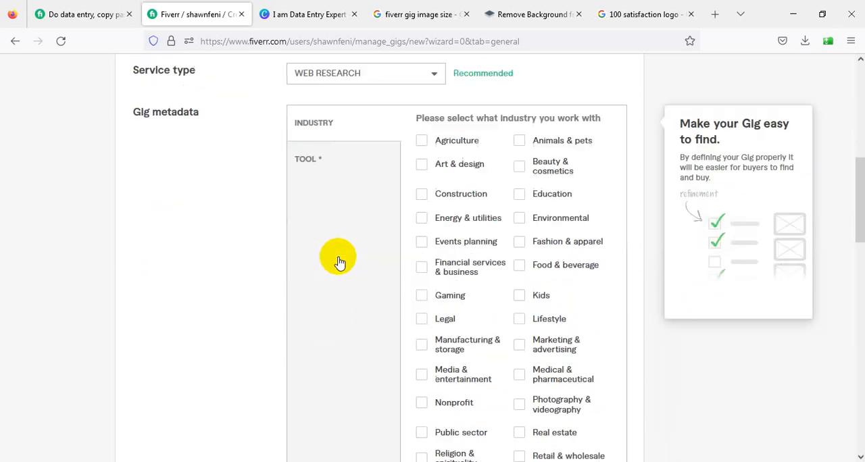
scroll(338, 261, up, 2)
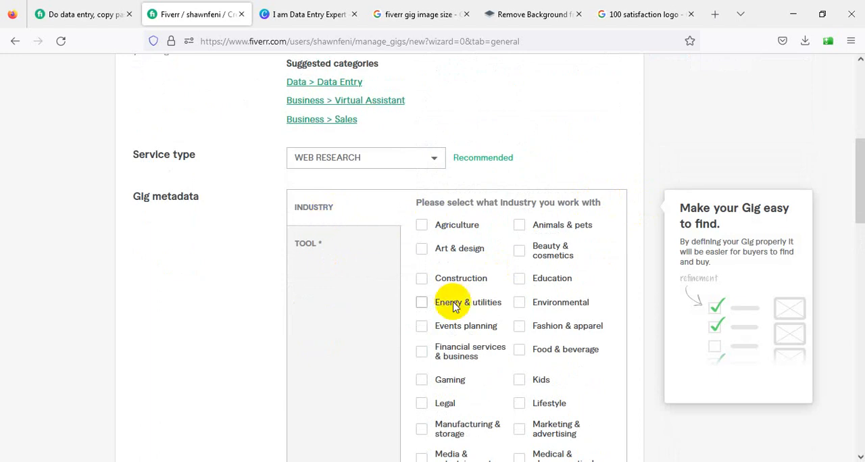
scroll(404, 304, down, 3)
scroll(455, 307, down, 1)
scroll(458, 306, up, 4)
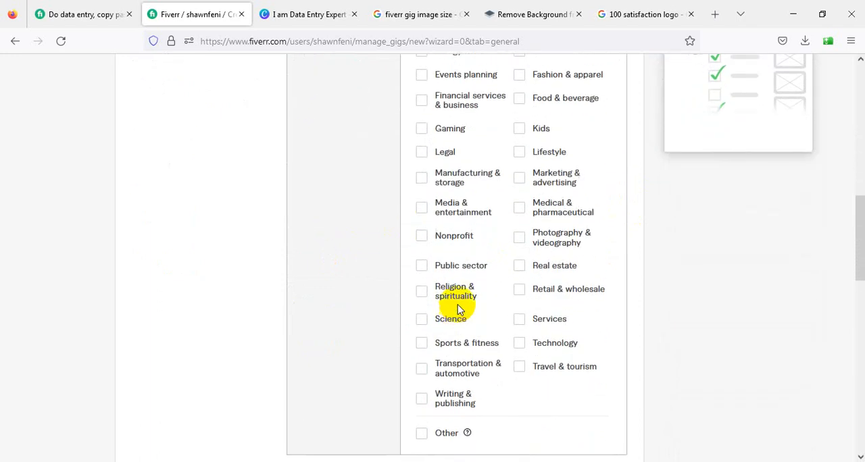
Change the service type to Data Formatting & Cleaning and look through its type of data and technology options
click(395, 160)
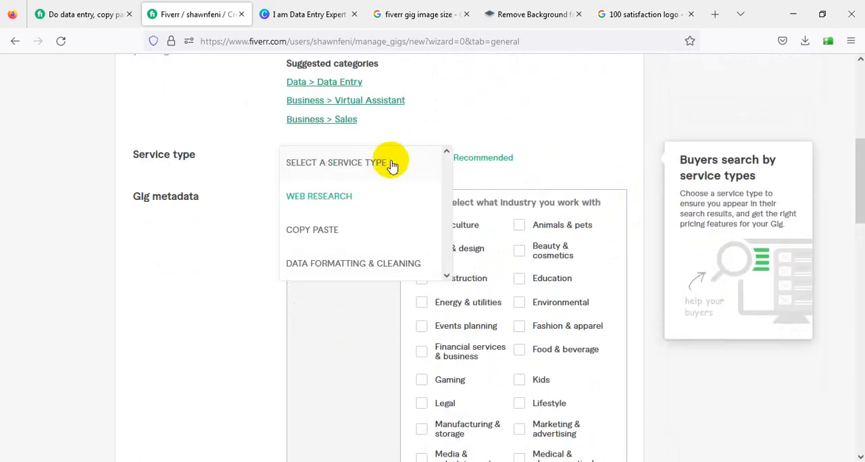
click(354, 265)
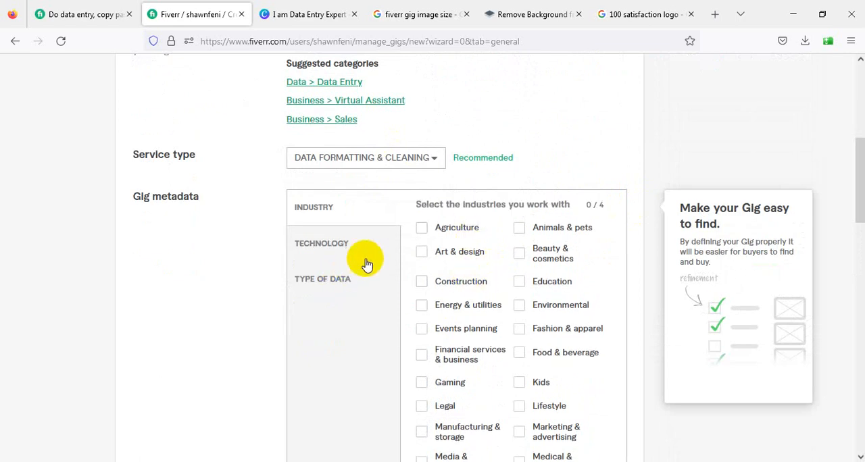
click(329, 283)
click(337, 247)
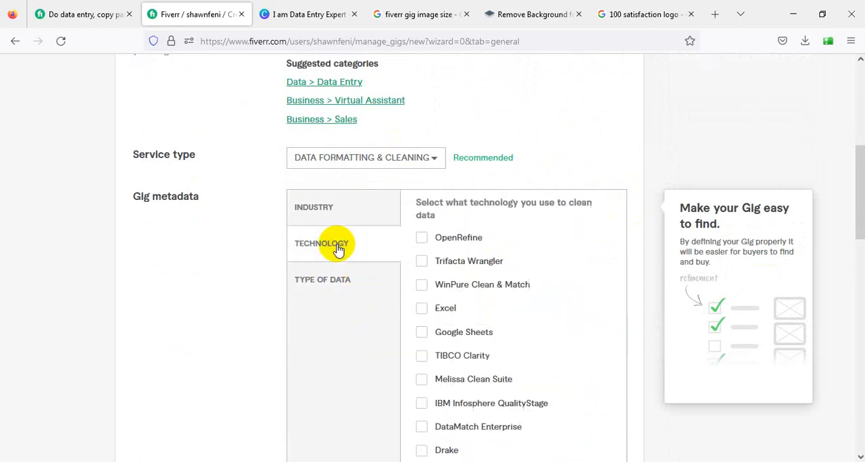
scroll(435, 279, down, 2)
scroll(433, 275, down, 3)
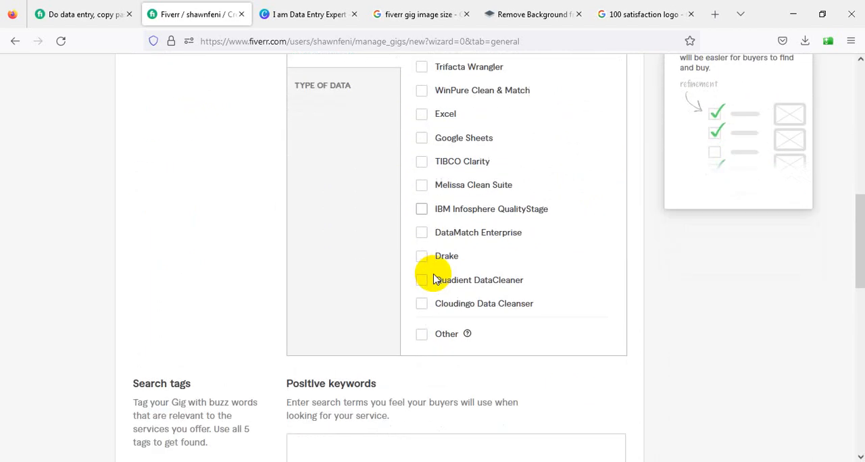
scroll(432, 271, up, 3)
Review the full industry list and the technology options offered for Data Formatting & Cleaning
click(329, 145)
scroll(554, 257, down, 1)
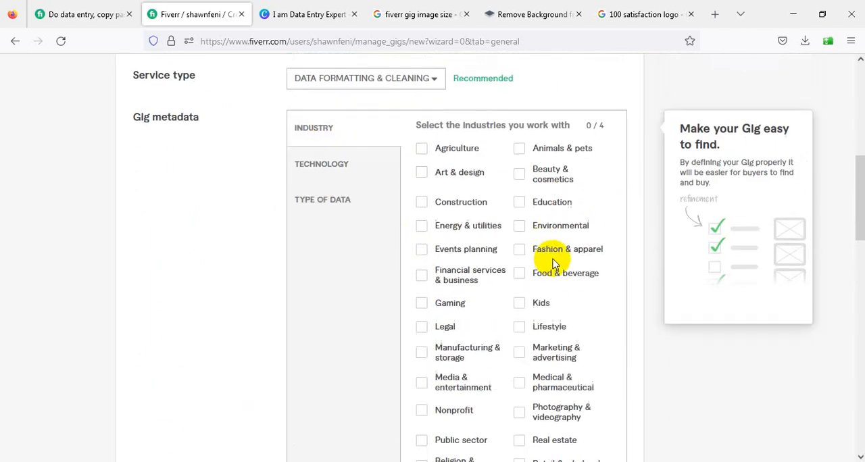
scroll(554, 257, up, 2)
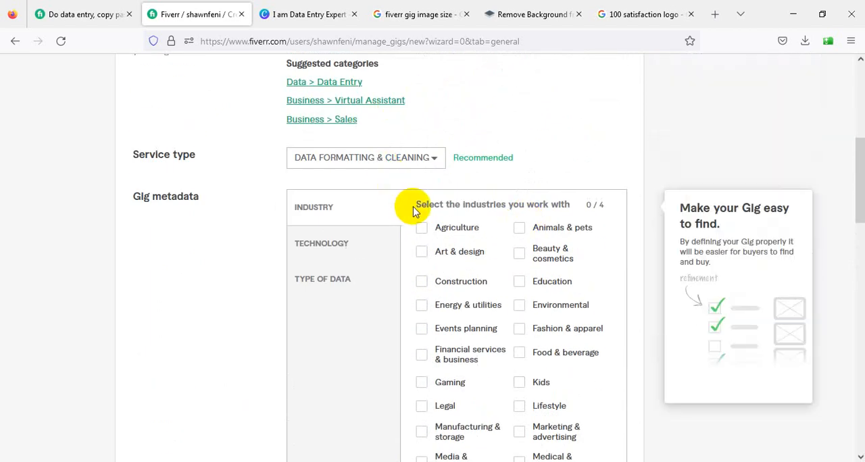
scroll(419, 219, down, 1)
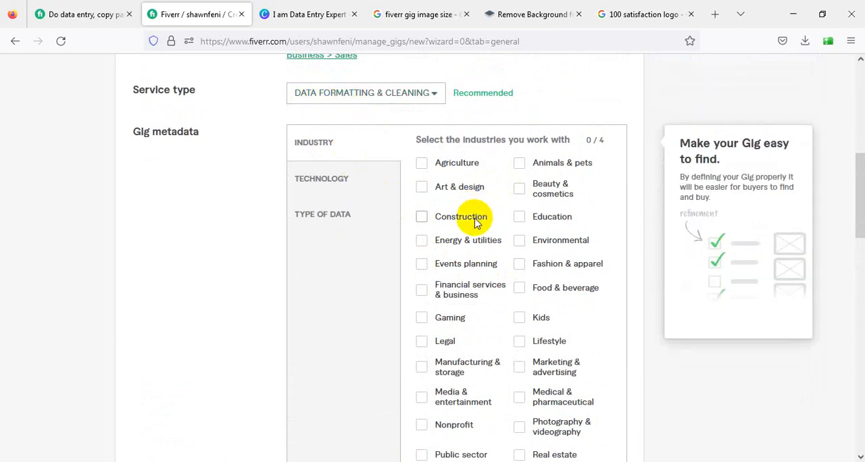
scroll(471, 223, down, 1)
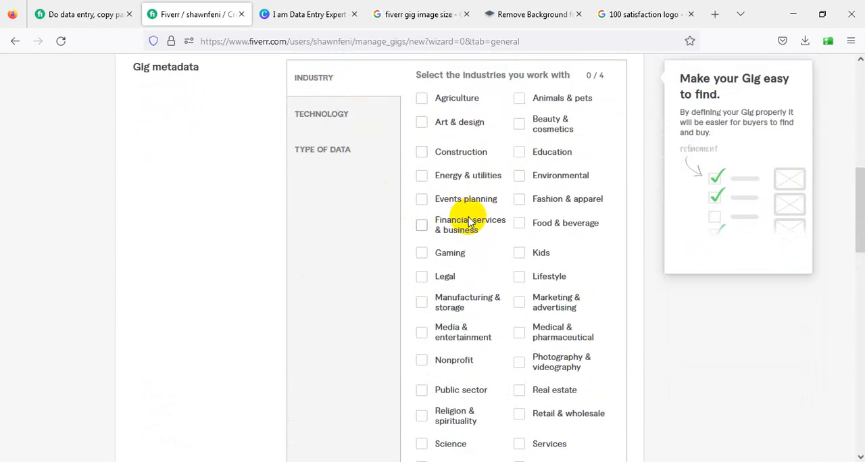
scroll(471, 224, down, 1)
scroll(553, 297, down, 1)
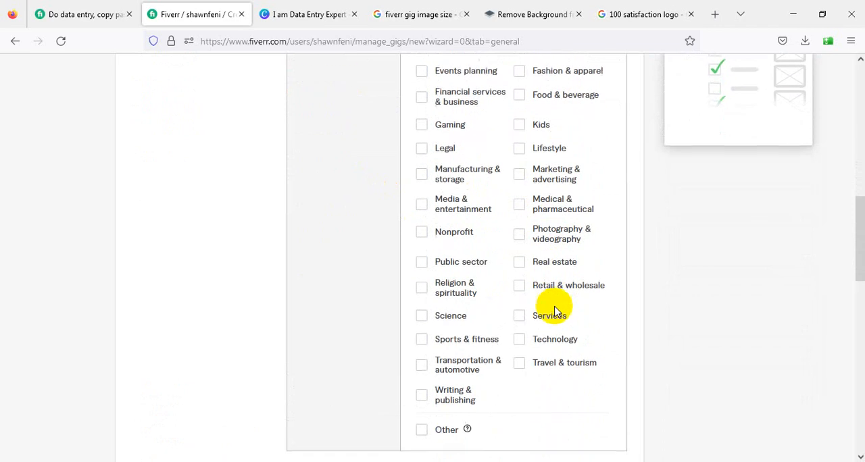
scroll(501, 322, up, 3)
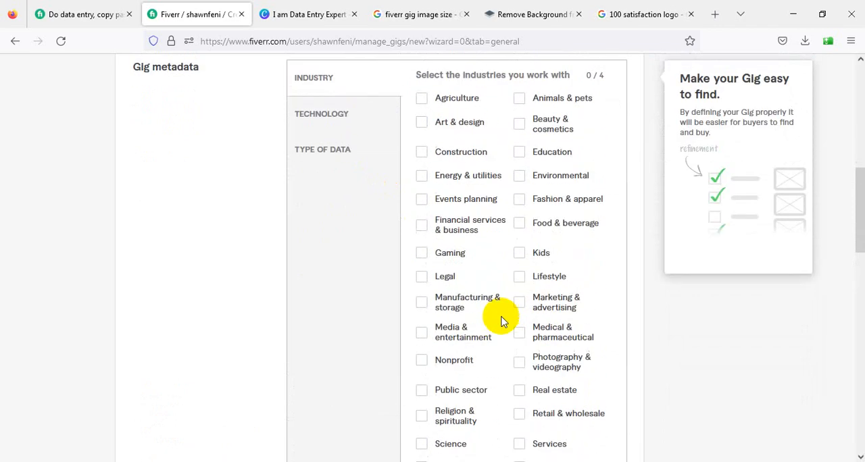
click(330, 176)
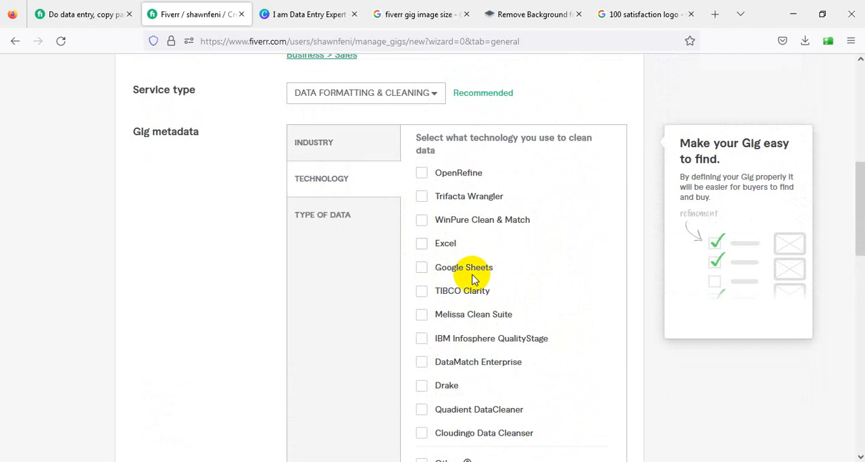
scroll(467, 272, down, 1)
scroll(466, 279, up, 3)
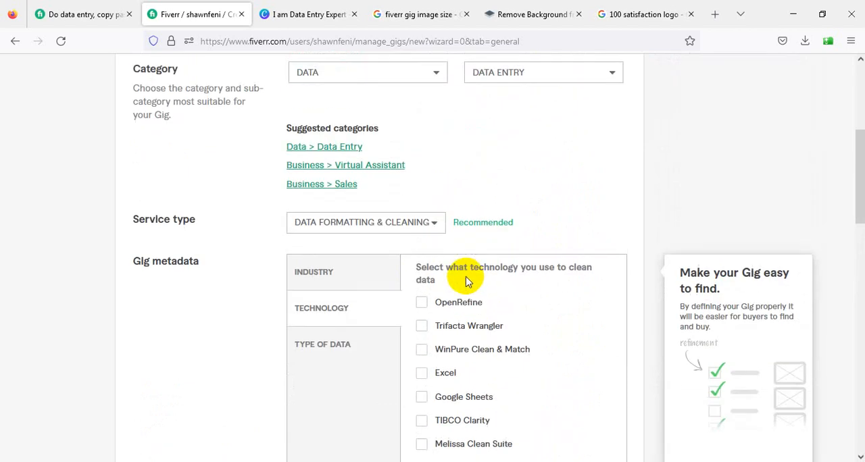
Switch the service type back to Copy Paste and review its industry and tool options
click(357, 226)
click(318, 295)
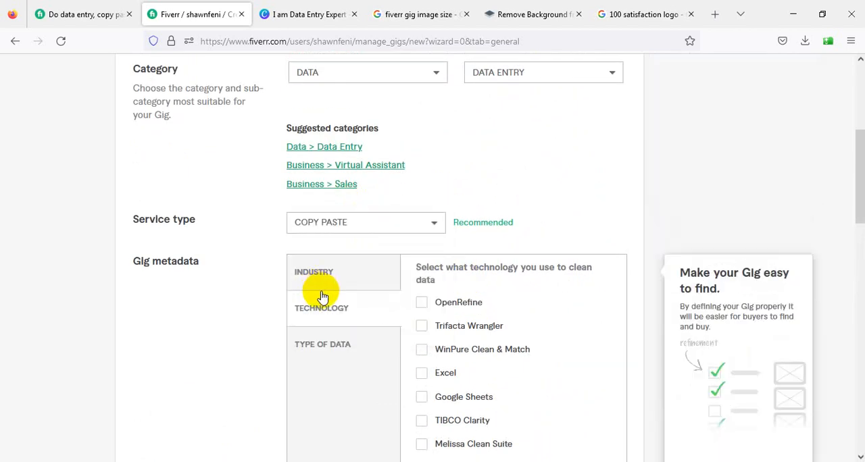
scroll(473, 338, down, 3)
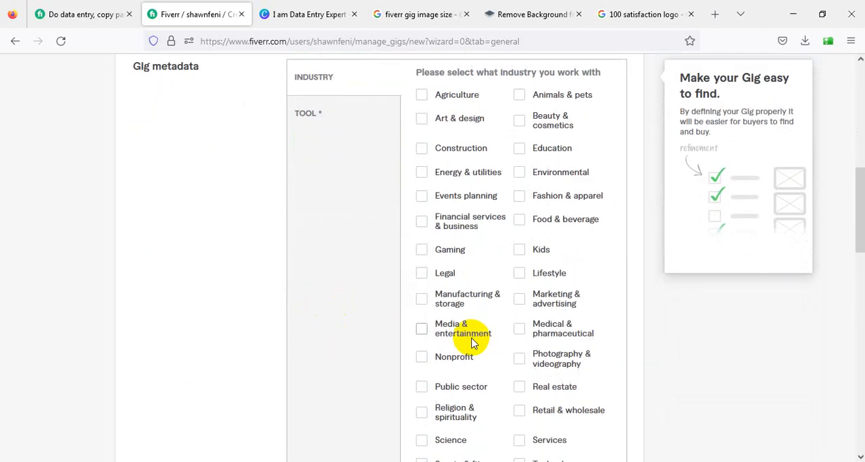
scroll(472, 338, down, 2)
scroll(405, 271, up, 4)
click(315, 252)
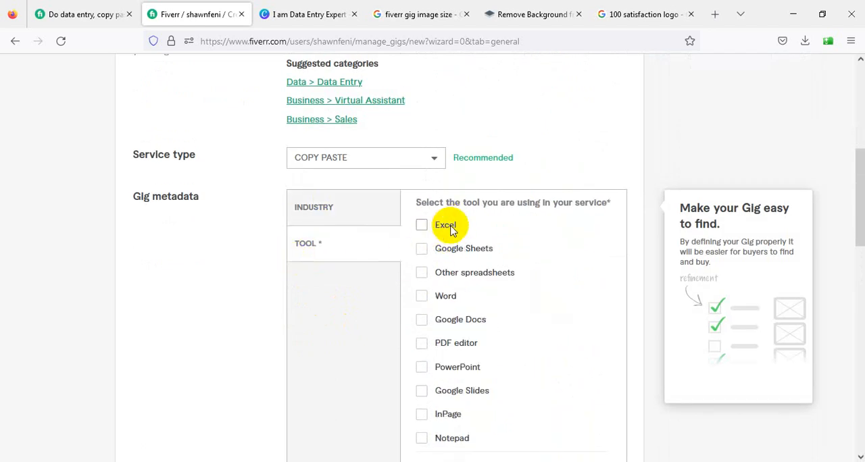
Switch the service type to Web Research and check which tools it offers
click(390, 160)
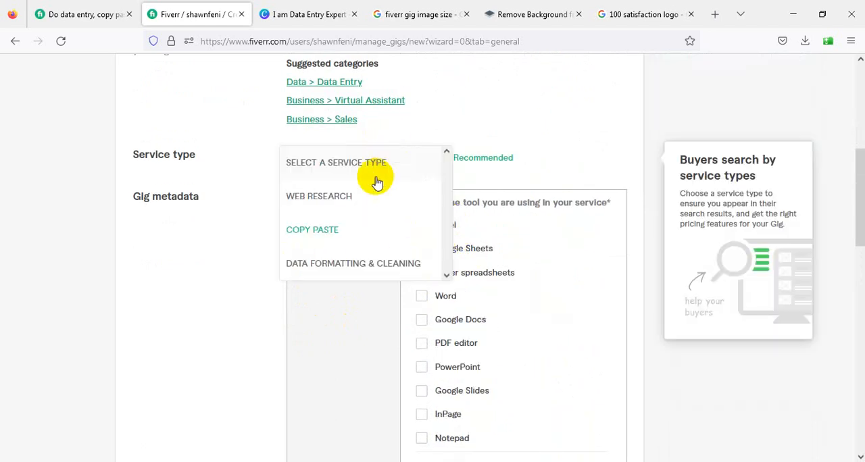
click(341, 197)
click(342, 199)
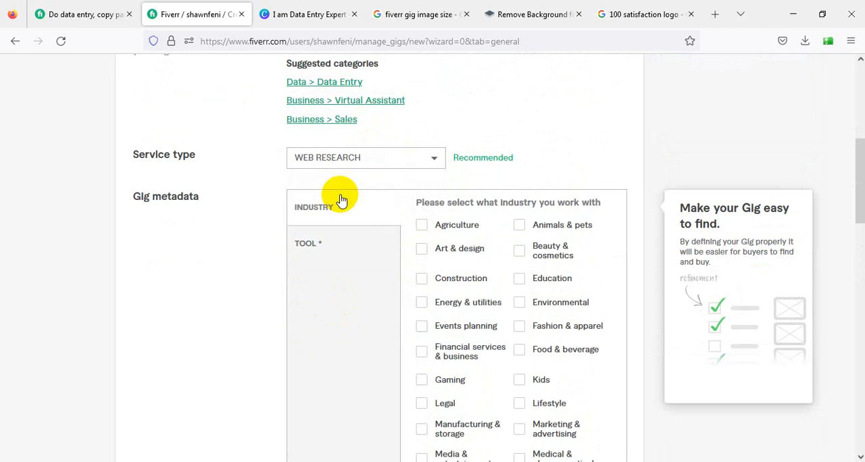
click(309, 245)
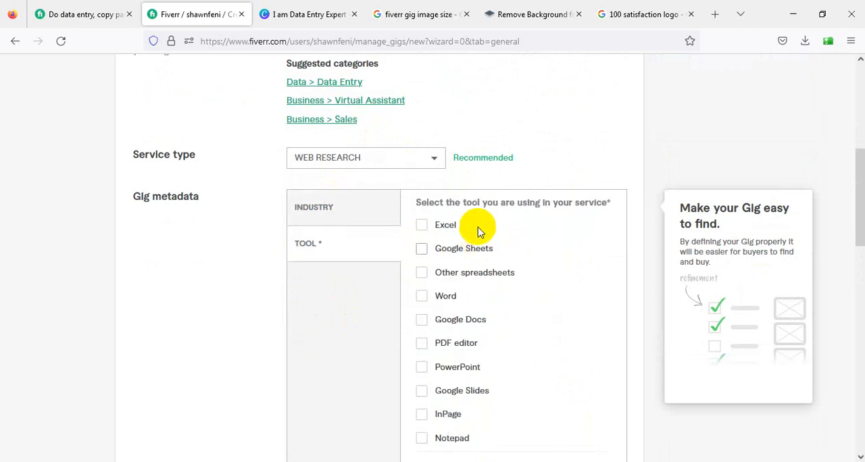
Switch the service type to Data Formatting & Cleaning and select the Agriculture, Art & design, Education and Manufacturing & storage industries
click(427, 168)
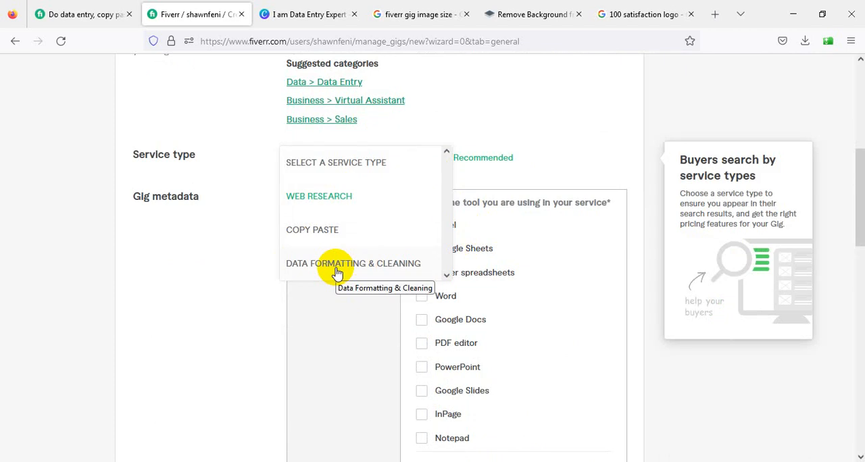
click(383, 261)
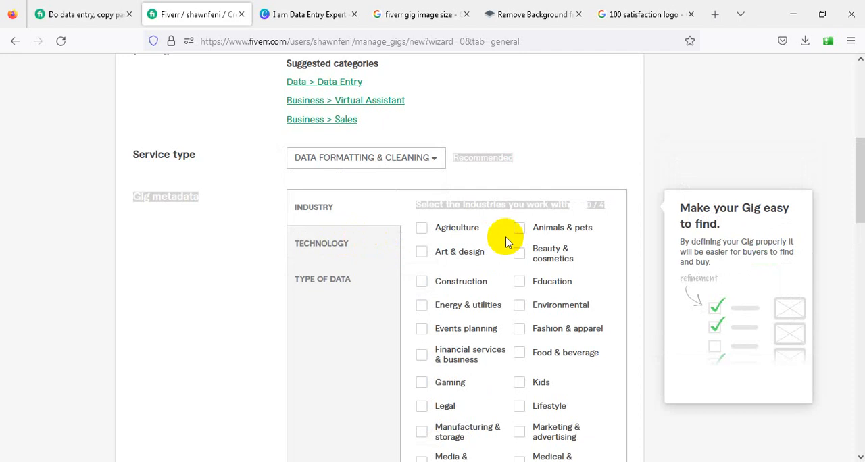
click(598, 252)
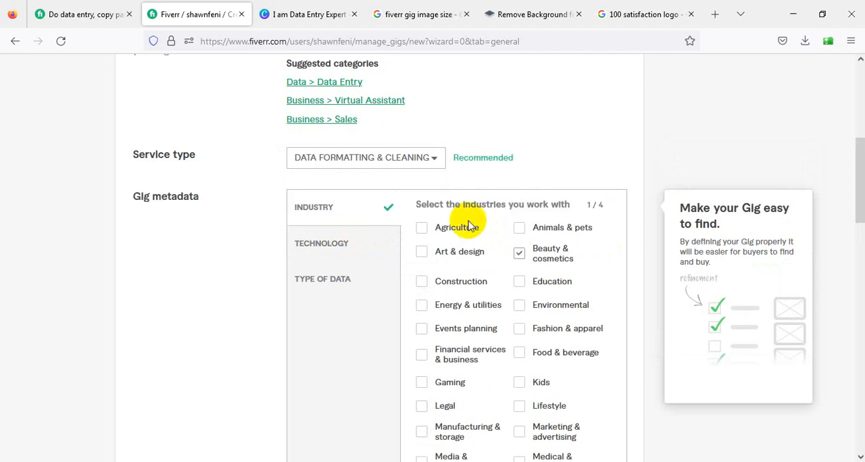
click(421, 230)
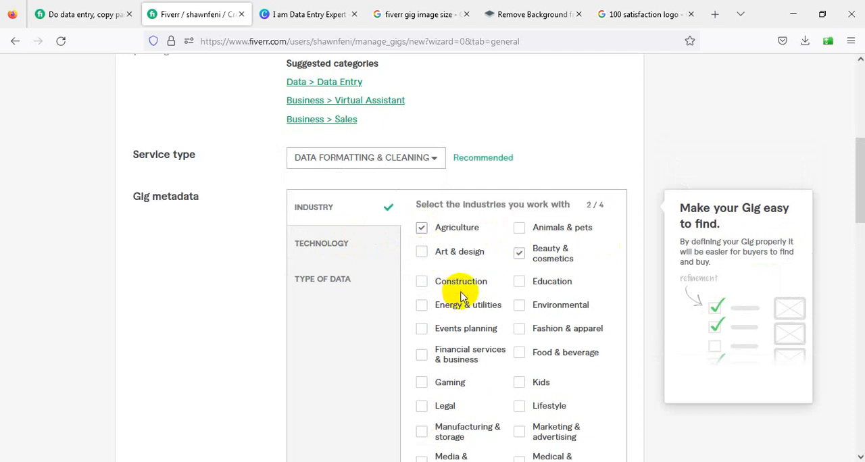
scroll(464, 286, down, 2)
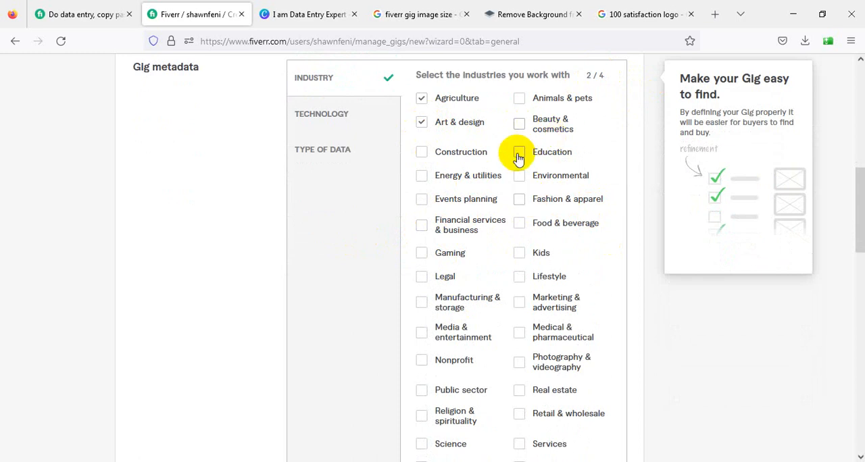
scroll(544, 304, down, 2)
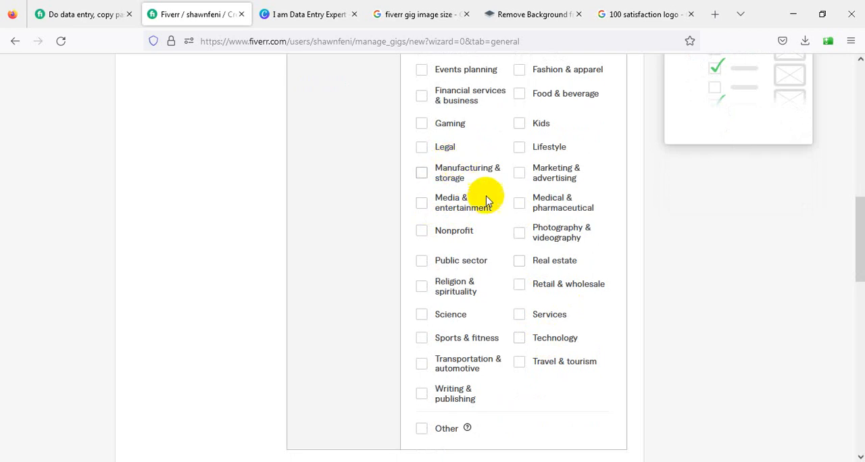
click(422, 174)
scroll(541, 213, up, 3)
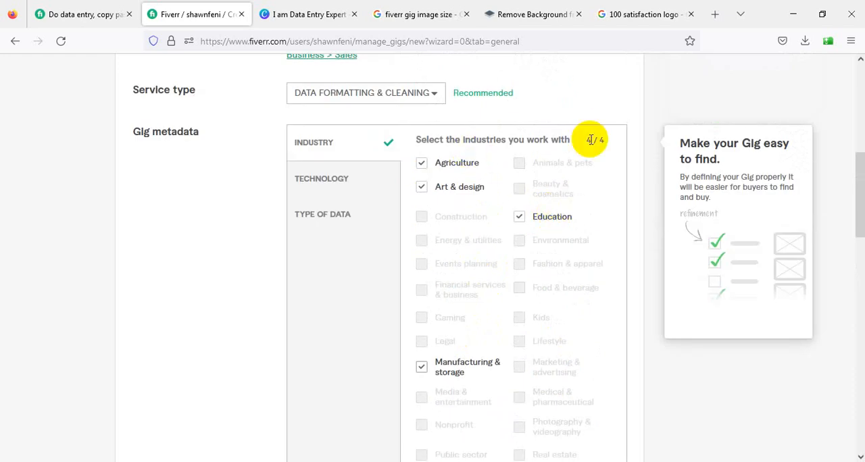
Select Excel and Google Sheets as the data cleaning technologies and check the type of data options
click(348, 181)
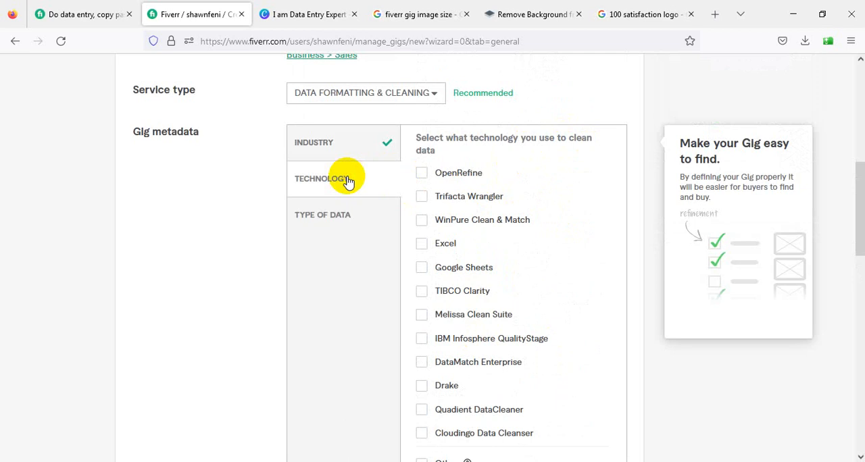
click(422, 243)
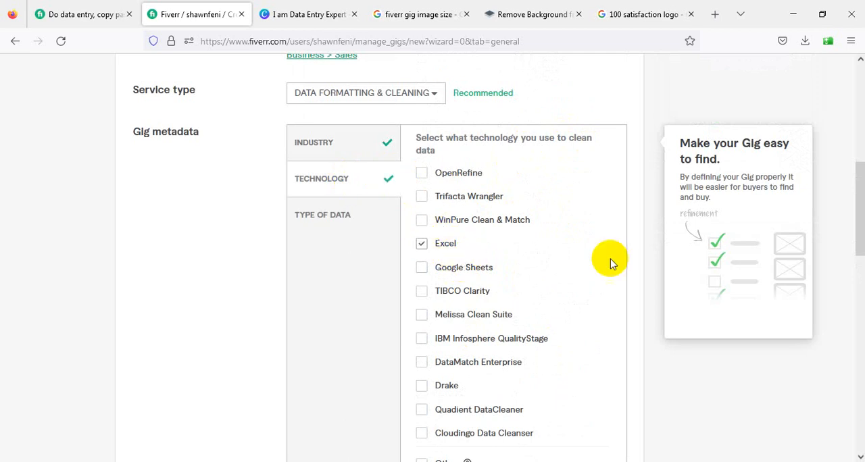
scroll(595, 264, down, 1)
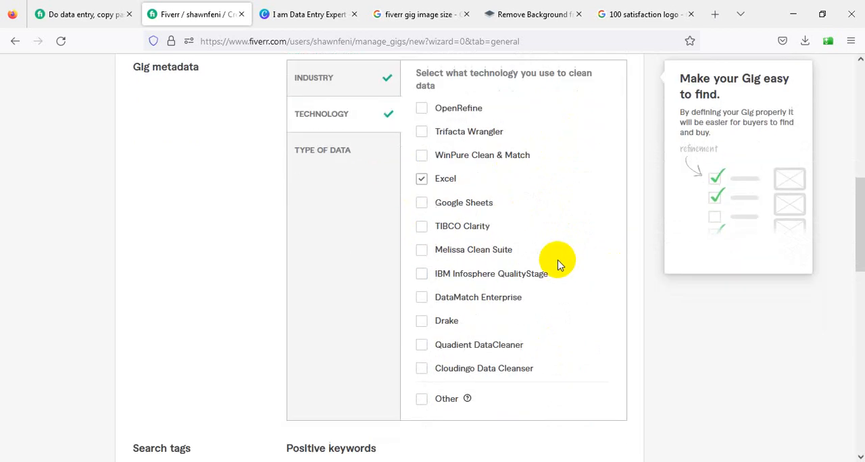
click(423, 207)
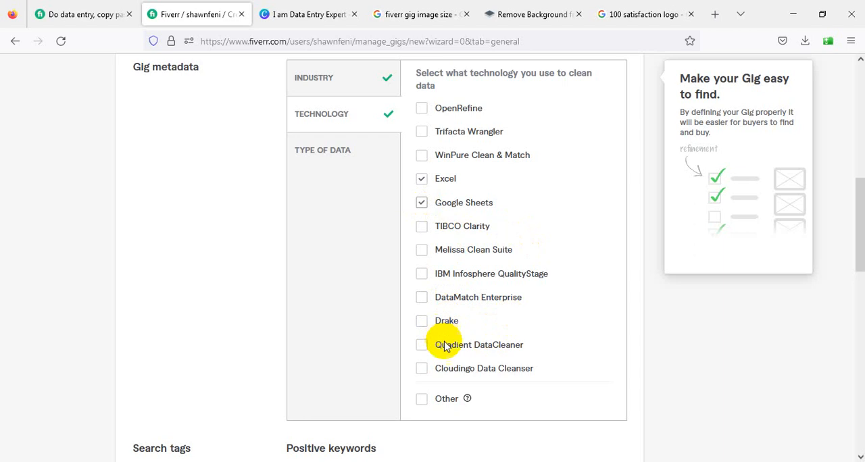
scroll(465, 372, down, 1)
scroll(486, 317, up, 1)
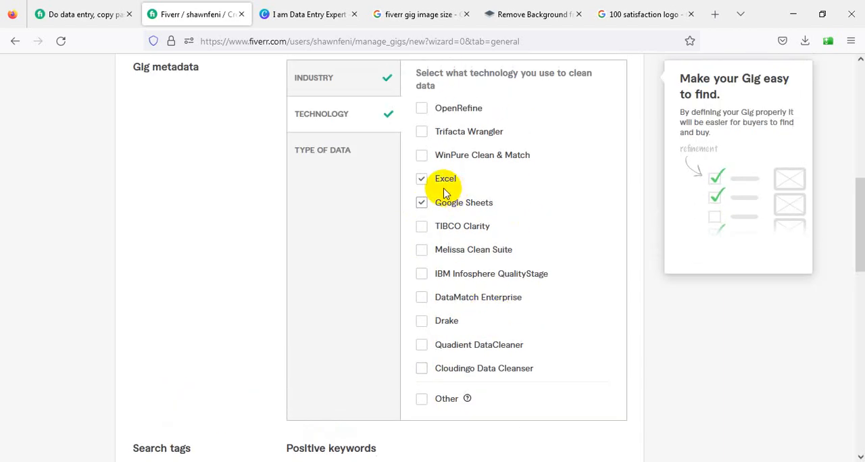
click(329, 157)
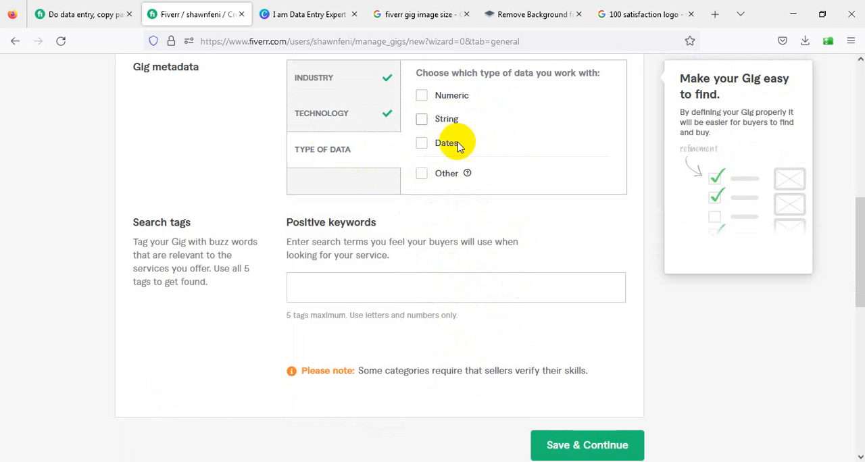
scroll(432, 175, up, 2)
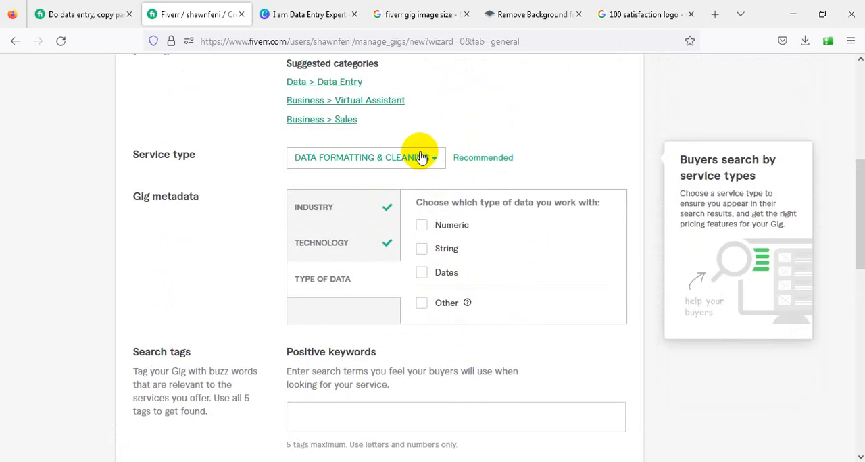
Change the service type to Copy Paste and check its tool options
click(420, 158)
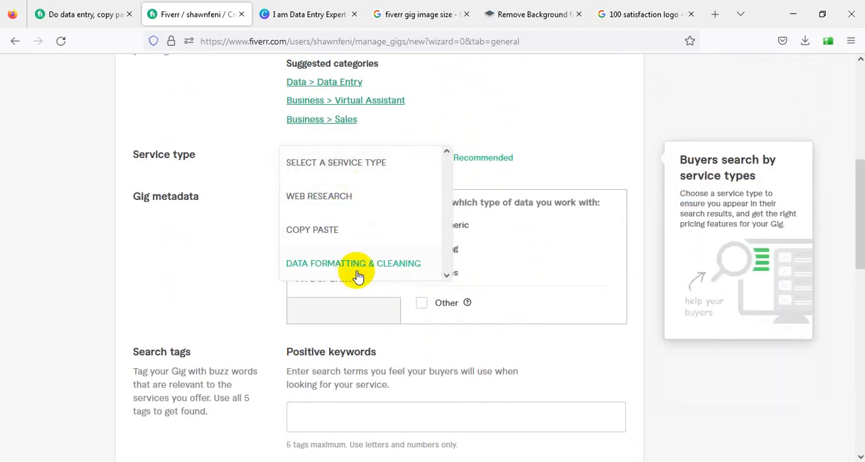
click(313, 230)
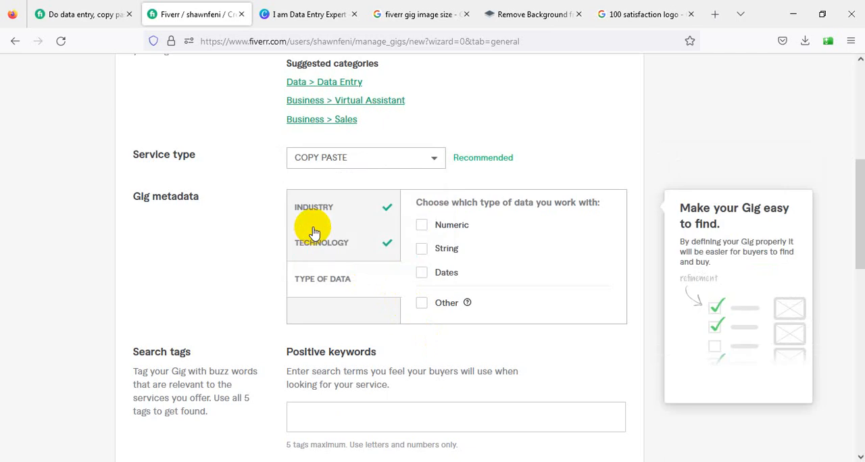
scroll(340, 200, down, 1)
click(330, 183)
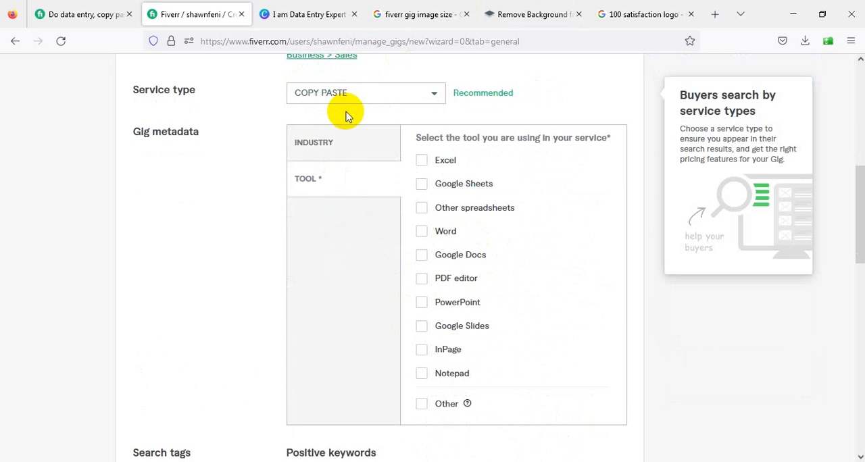
Select the industries Agriculture, Manufacturing & storage, Transportation & automotive, Fashion & apparel, Education and Environmental
click(328, 142)
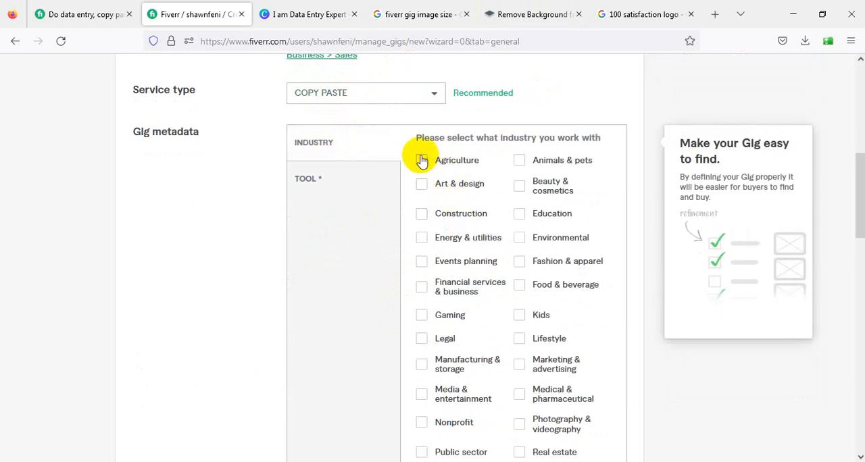
click(422, 160)
scroll(420, 200, down, 2)
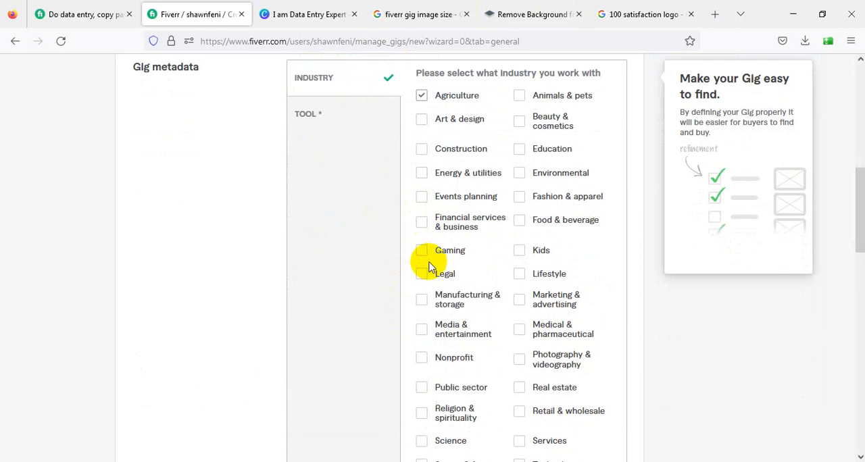
scroll(429, 268, down, 4)
click(421, 169)
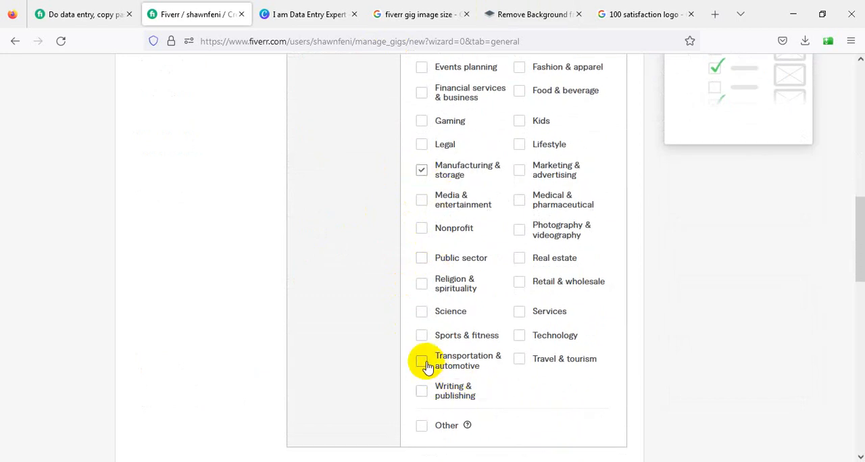
scroll(550, 344, up, 2)
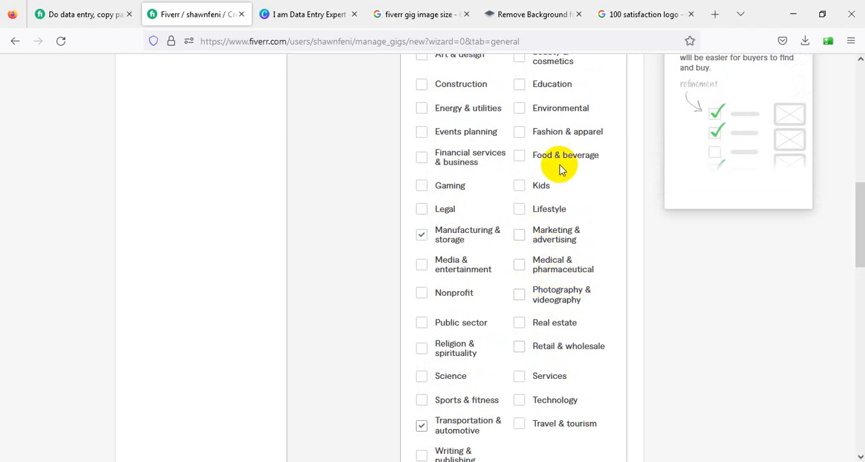
scroll(564, 165, up, 2)
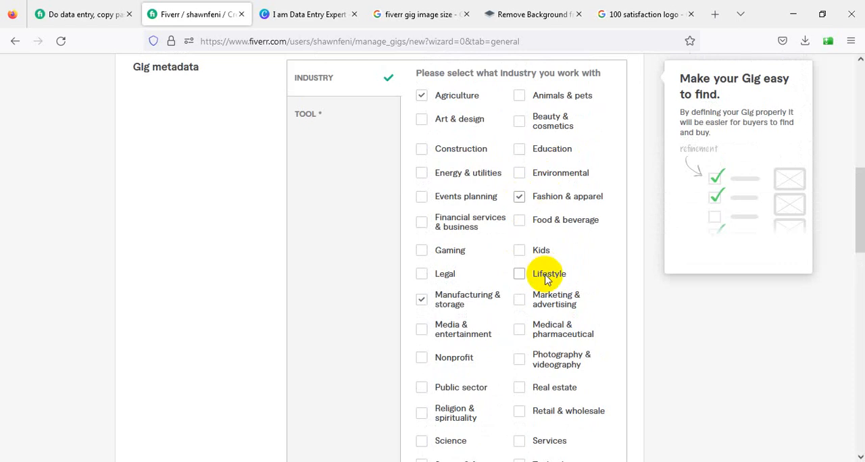
click(524, 175)
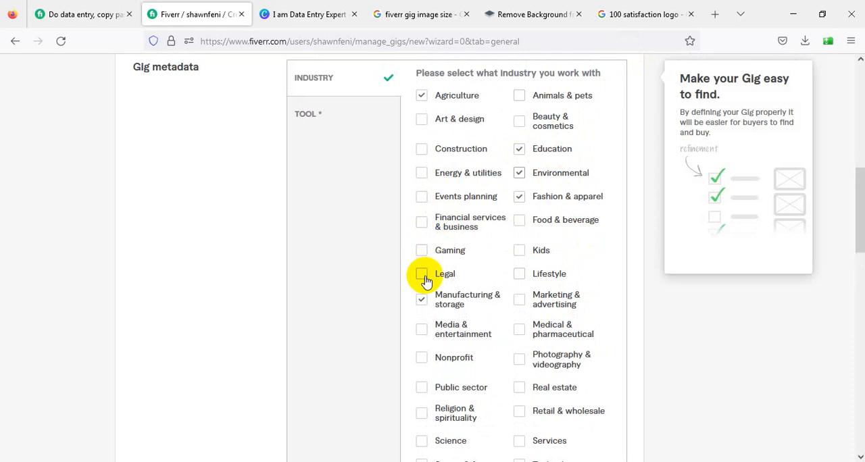
Add Media & entertainment, Sports & fitness, Writing & publishing, Technology, Travel & tourism, Services, Retail & wholesale and Real estate to the industries
scroll(426, 278, down, 2)
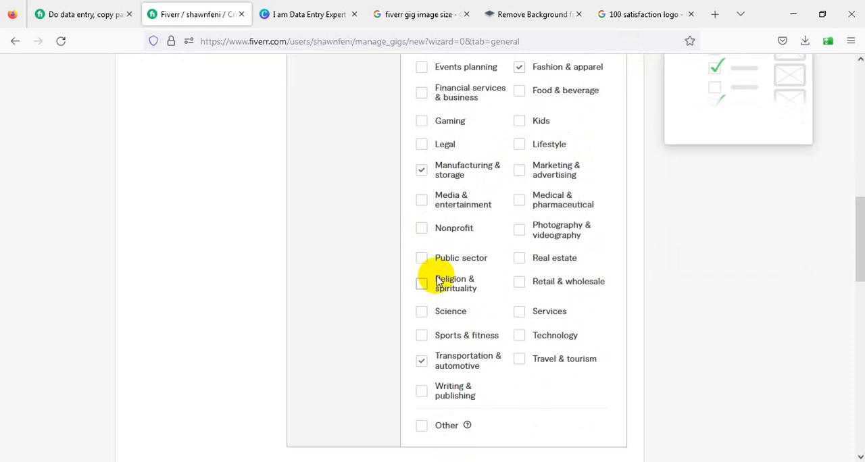
click(423, 202)
scroll(436, 291, down, 1)
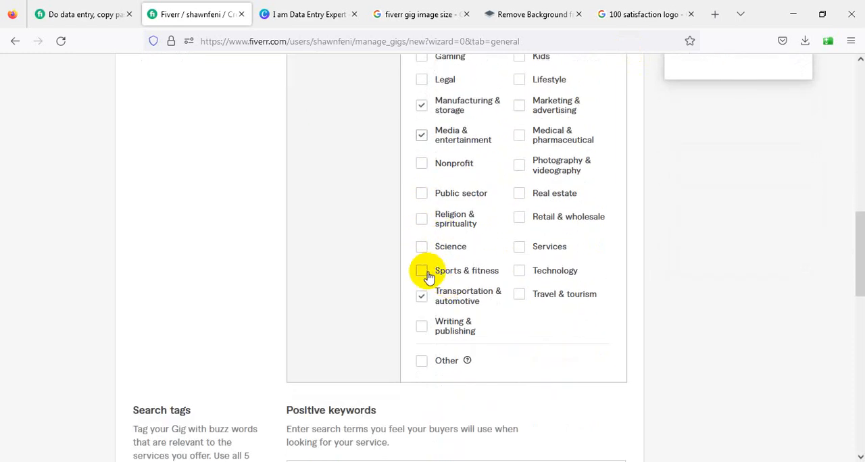
click(421, 271)
click(421, 327)
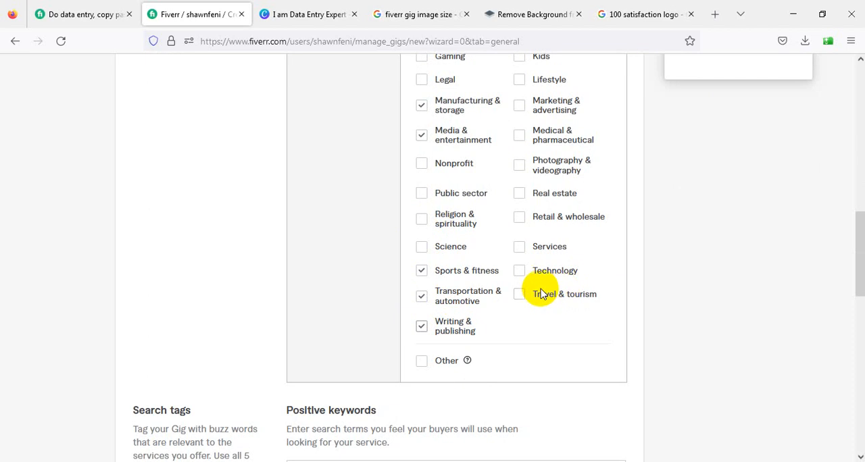
click(522, 273)
click(519, 296)
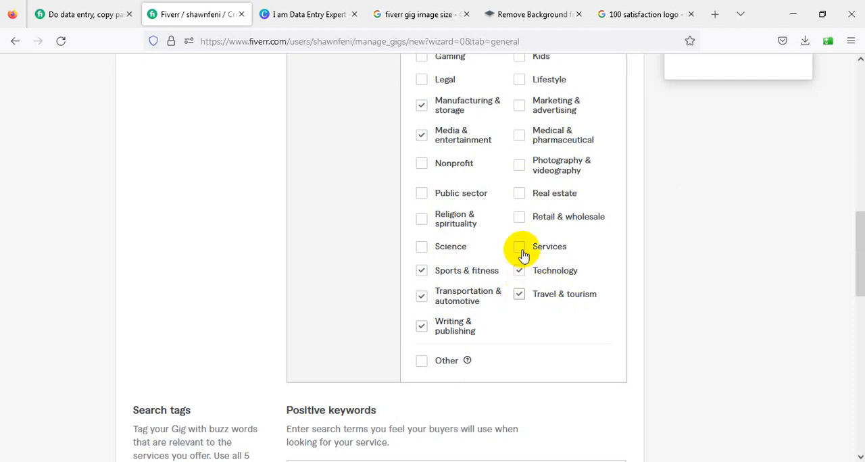
click(519, 248)
click(524, 196)
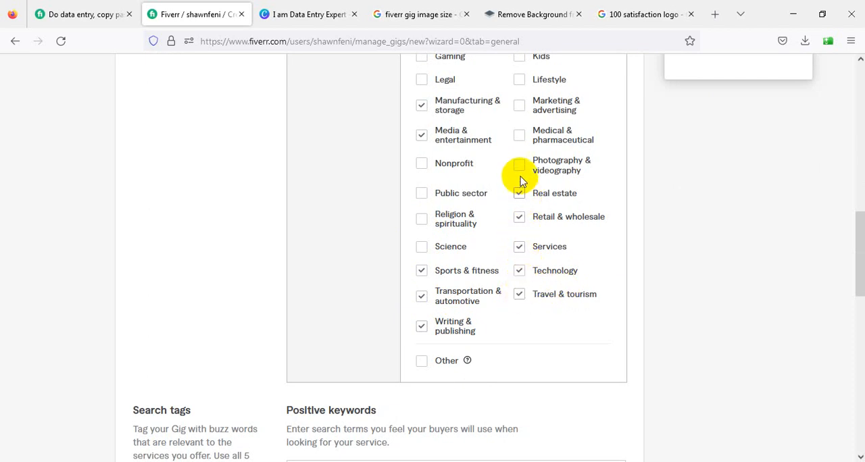
Add Photography & videography, Medical & pharmaceutical, Marketing & advertising, Lifestyle, Beauty & cosmetics and Animals & pets to the industries
click(520, 165)
click(519, 135)
click(519, 106)
scroll(524, 135, up, 3)
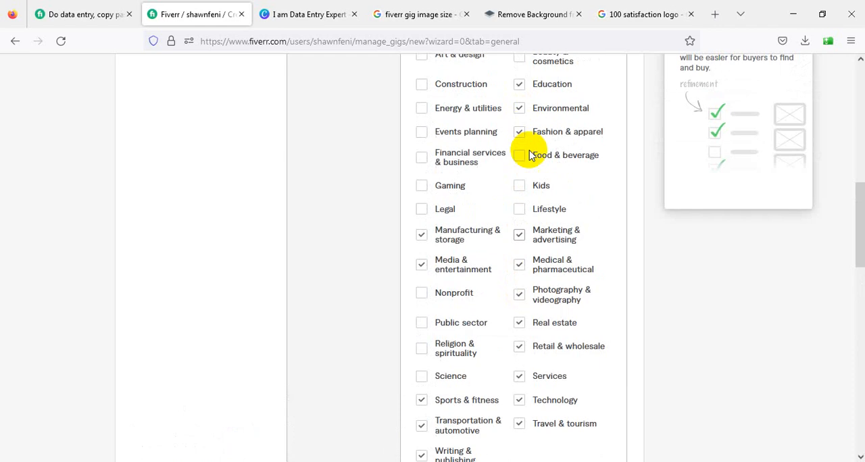
click(519, 209)
scroll(525, 181, up, 3)
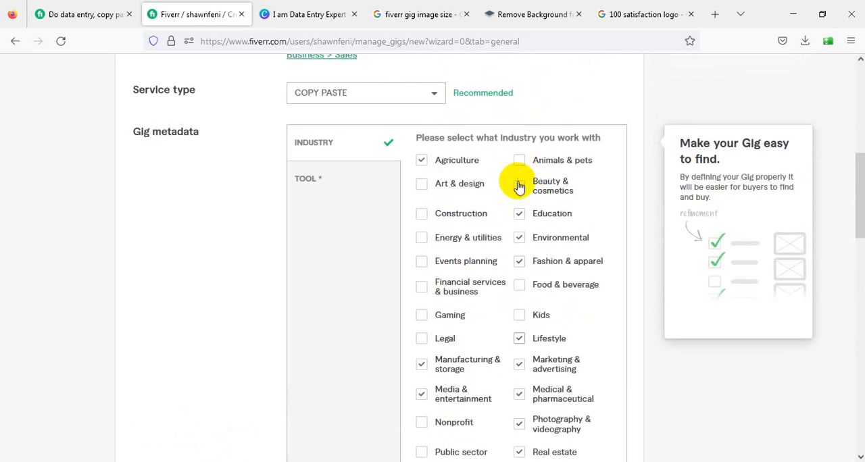
click(521, 188)
click(521, 162)
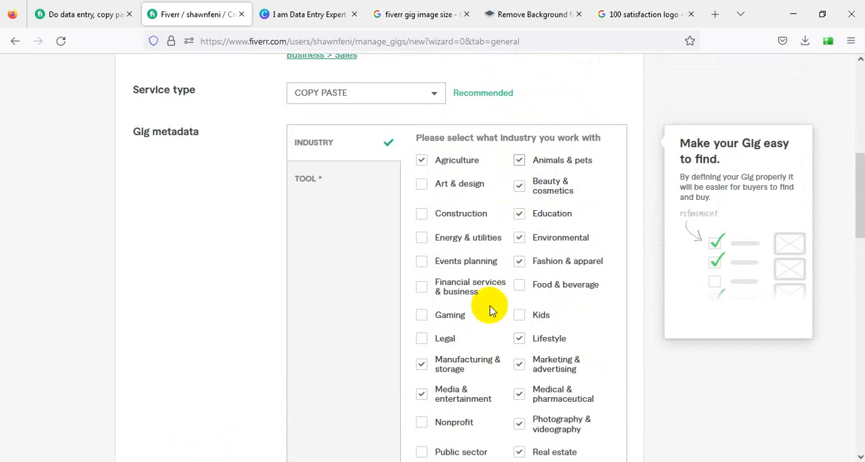
Select Excel, Google Sheets, Word, Google Docs, PDF editor, PowerPoint and Google Slides as the tools used in the service
click(317, 178)
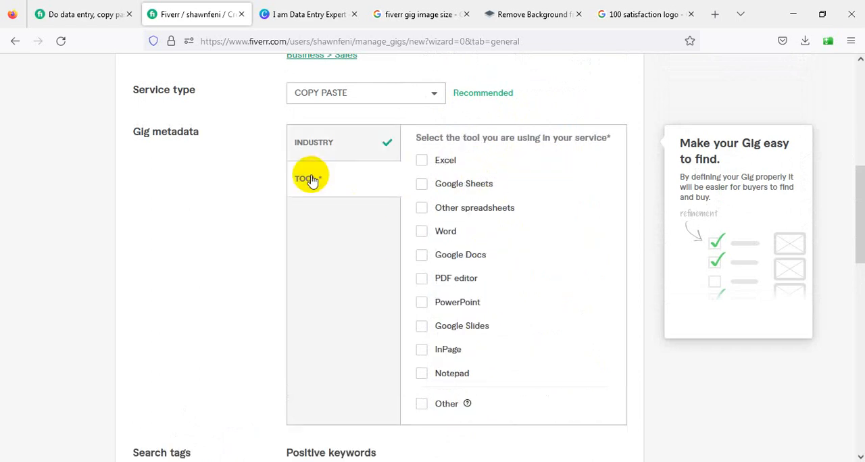
click(422, 160)
click(422, 183)
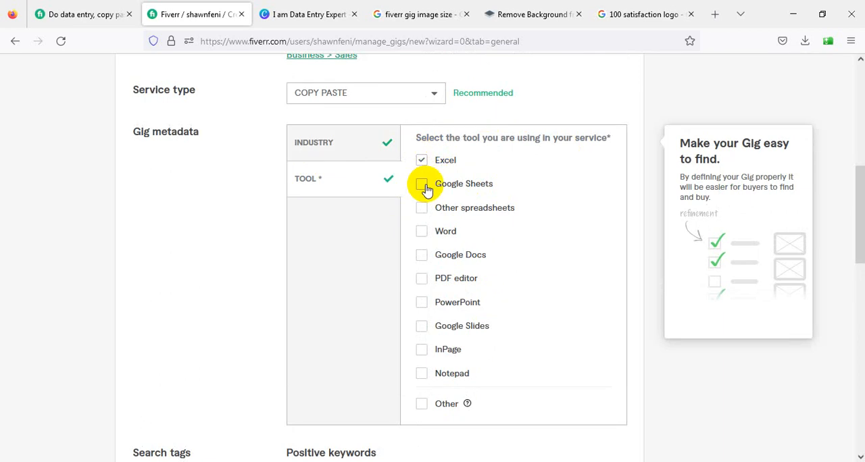
click(422, 233)
click(422, 255)
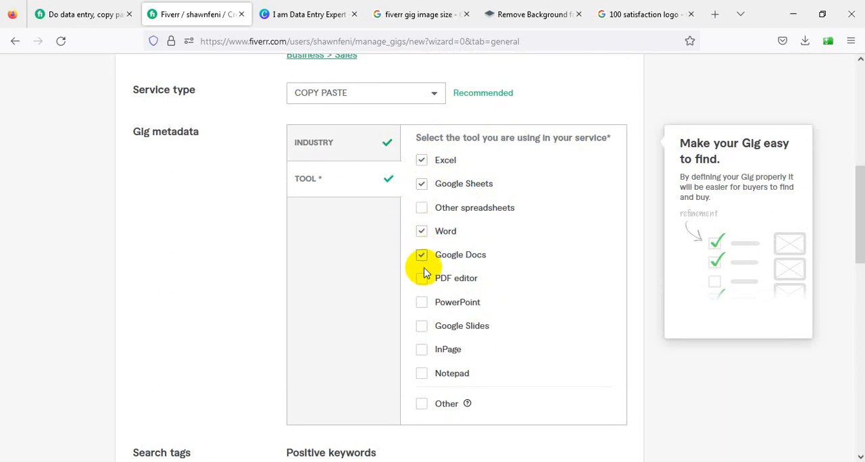
click(422, 280)
click(423, 329)
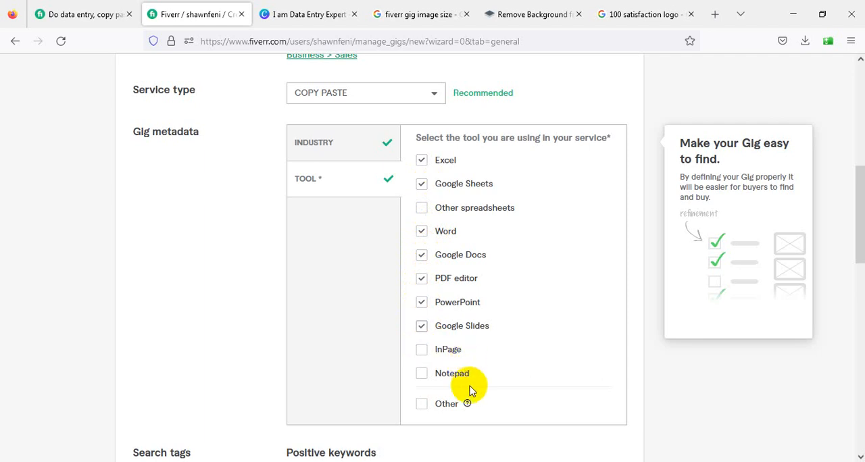
Add Other spreadsheets to the selected tools and review the service type and metadata down to the search tags
click(420, 209)
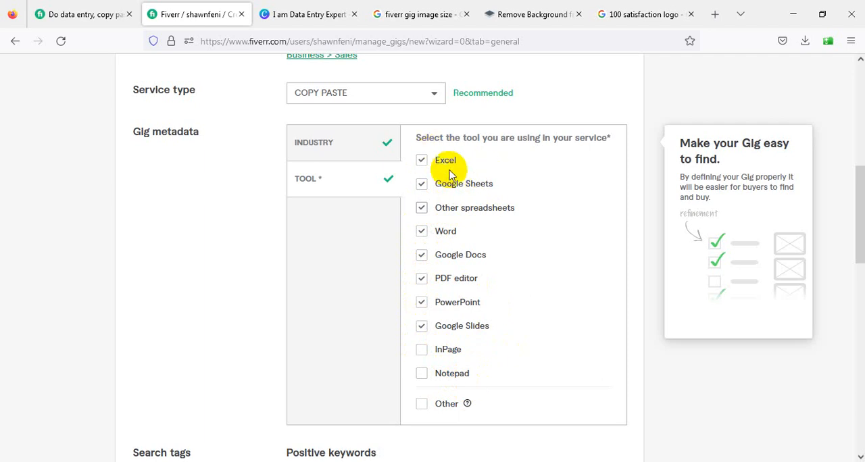
scroll(427, 318, down, 3)
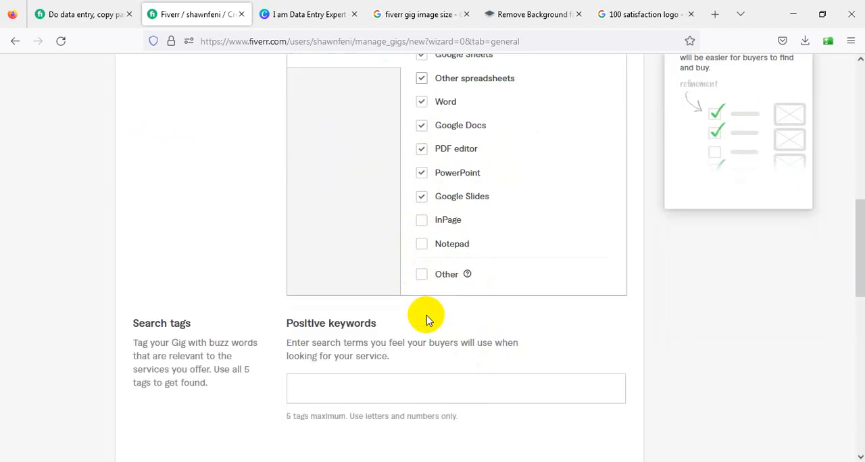
scroll(426, 320, up, 7)
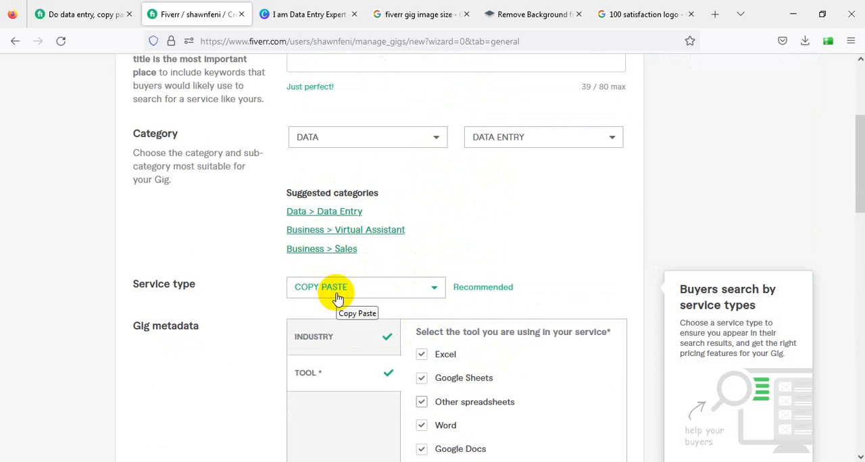
scroll(340, 304, down, 9)
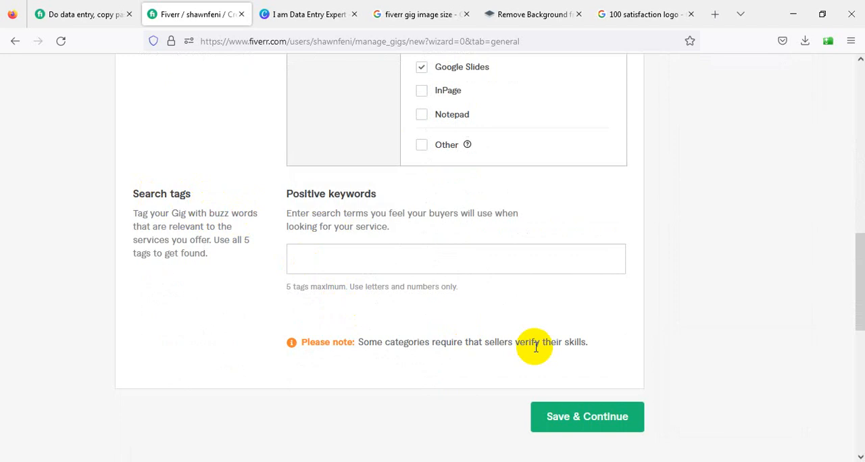
Copy "excel data entry" from the gig tag list in the Word document and add it as the gig's first positive keyword on Fiverr
key(alt+Tab)
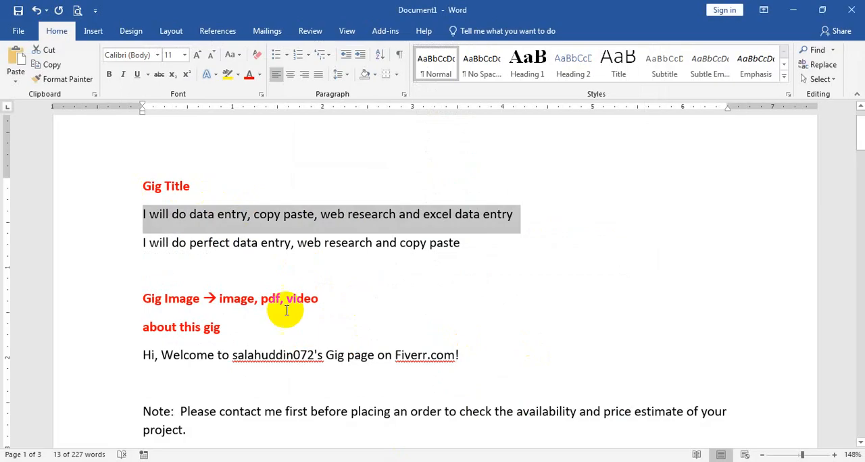
scroll(245, 303, down, 10)
scroll(245, 304, down, 15)
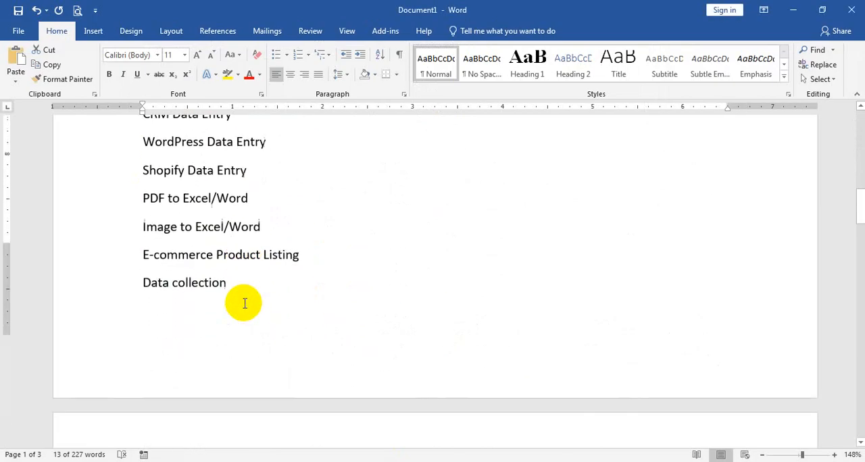
scroll(244, 304, down, 5)
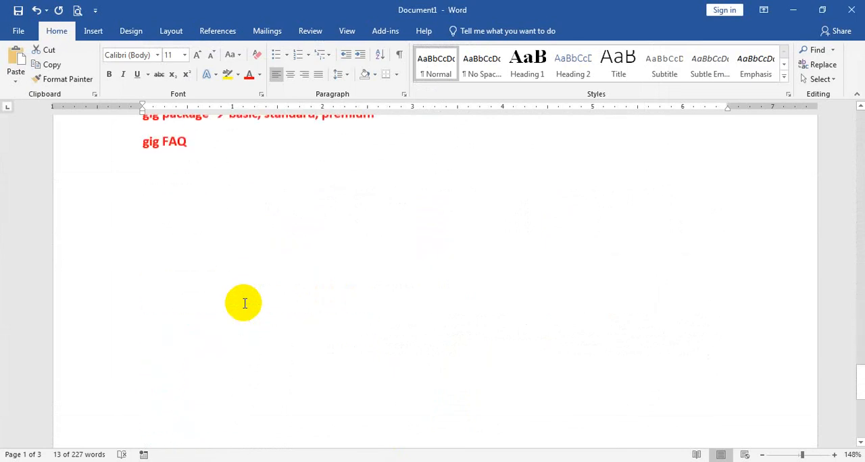
scroll(245, 303, up, 4)
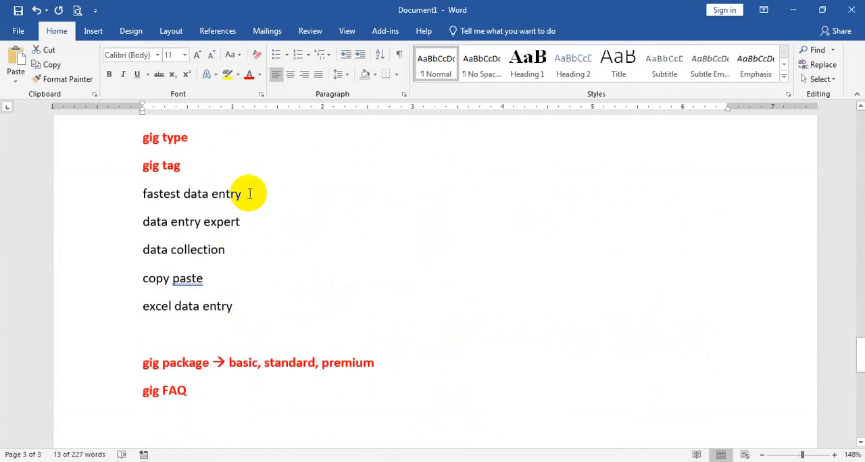
drag(240, 306, 129, 311)
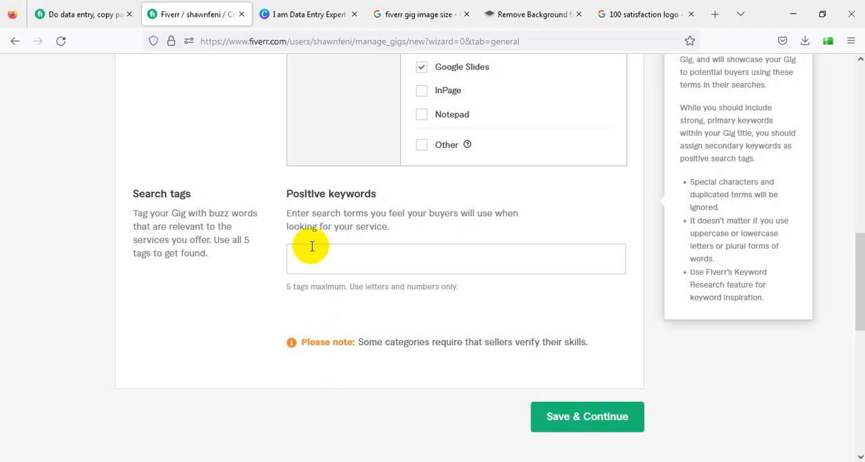
click(311, 256)
text(excel data entry)
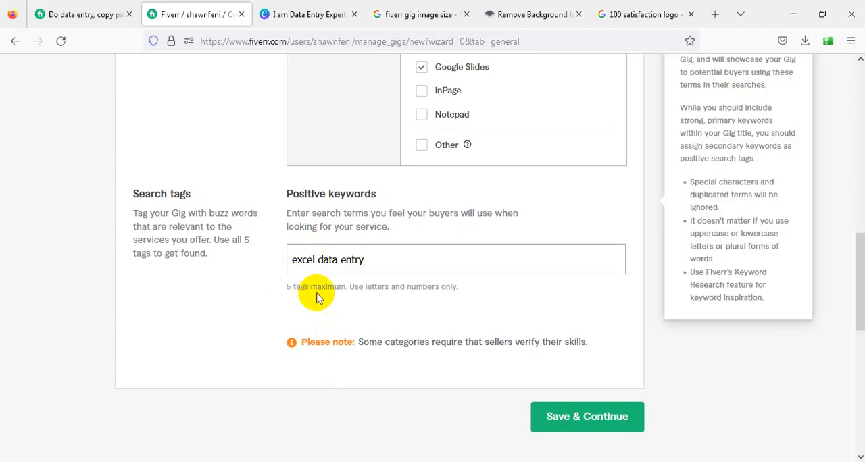
key(Return)
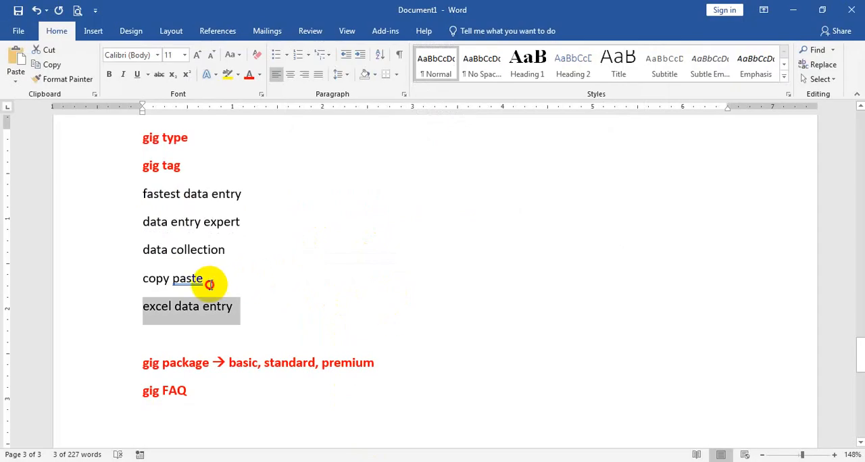
Copy "copy paste" from the Word gig tag list and add it as the second positive keyword on Fiverr
drag(215, 280, 139, 277)
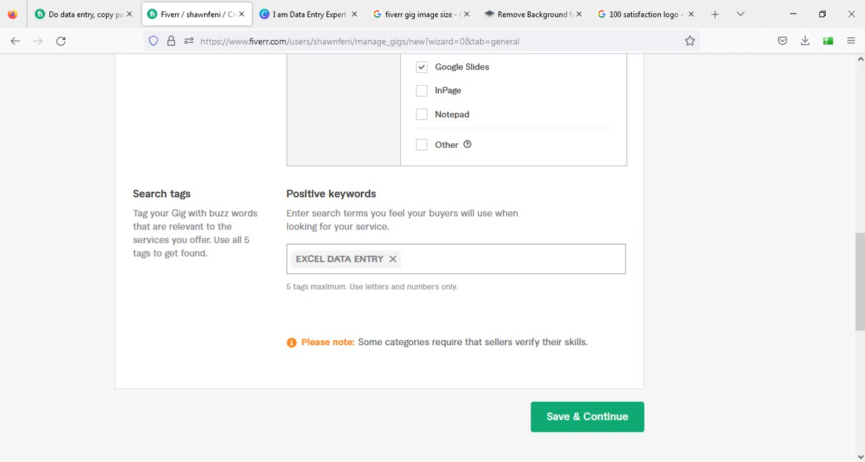
text(copy paste)
key(Return)
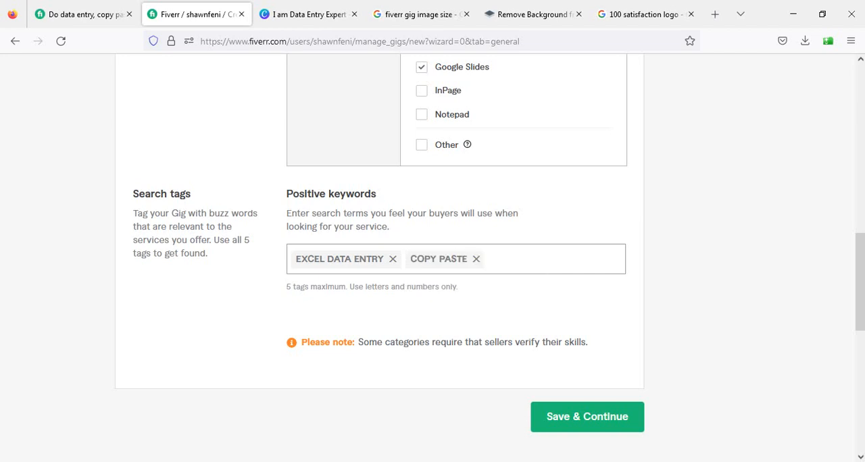
Copy "data collection" from the Word gig tag list and add it as the third positive keyword on Fiverr
key(alt+Tab)
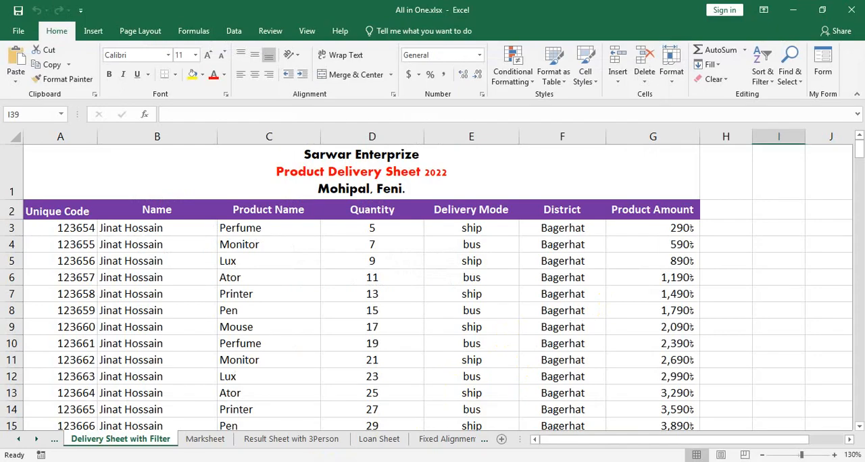
key(alt+Tab)
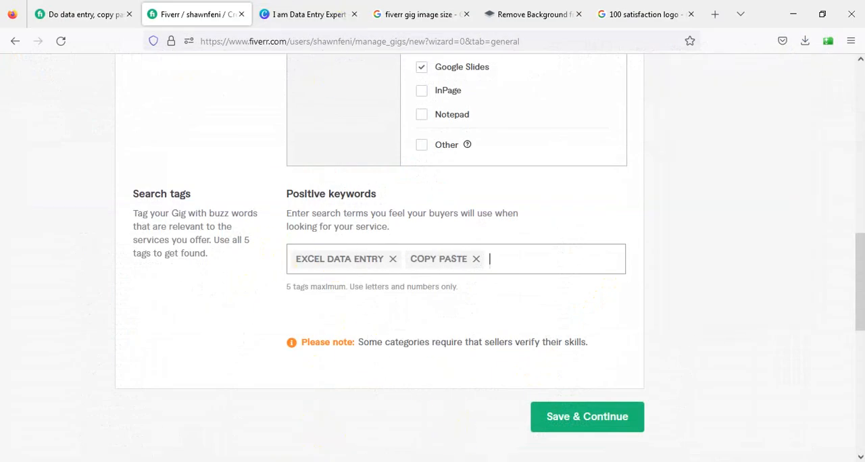
key(alt+Tab)
drag(231, 249, 137, 247)
key(ctrl+c)
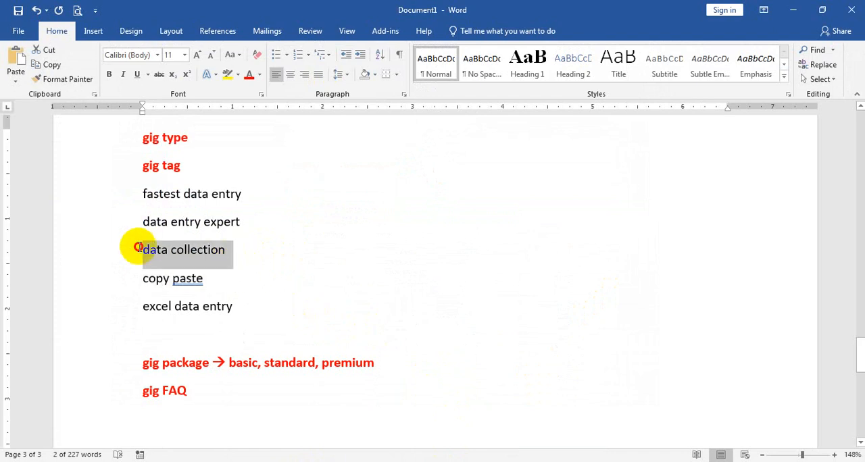
key(alt+Tab)
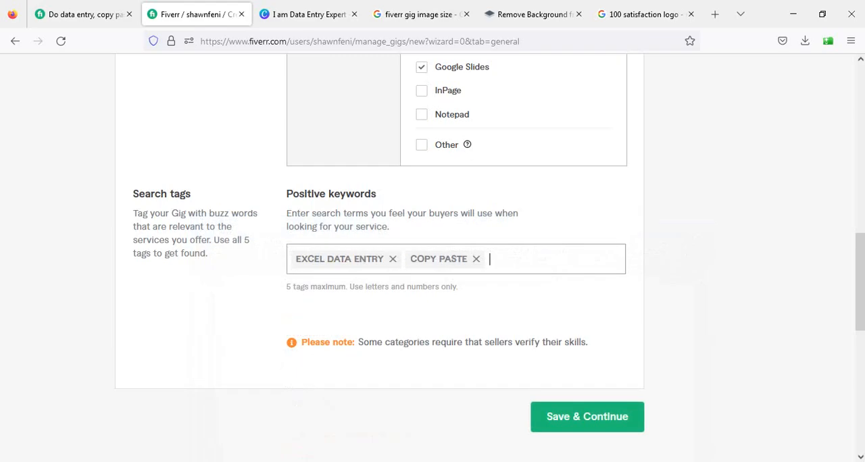
key(ctrl+v)
key(Return)
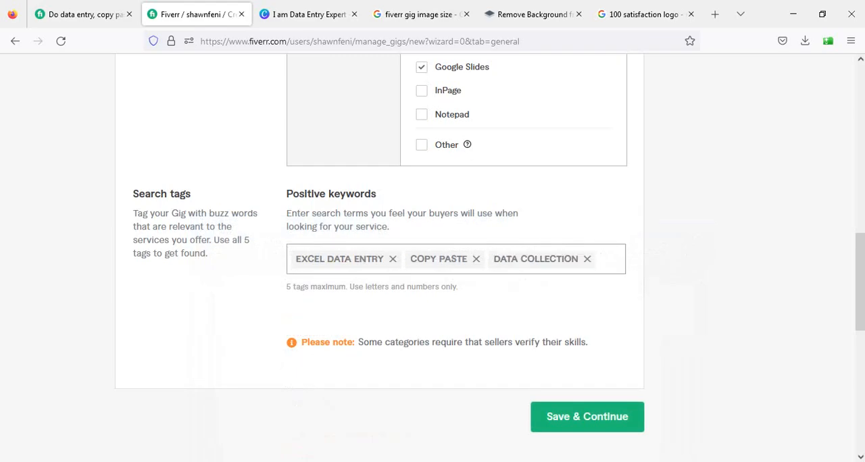
Copy "data entry expert" from the Word gig tag list and add it as the fourth positive keyword on Fiverr
key(alt+Tab)
click(50, 224)
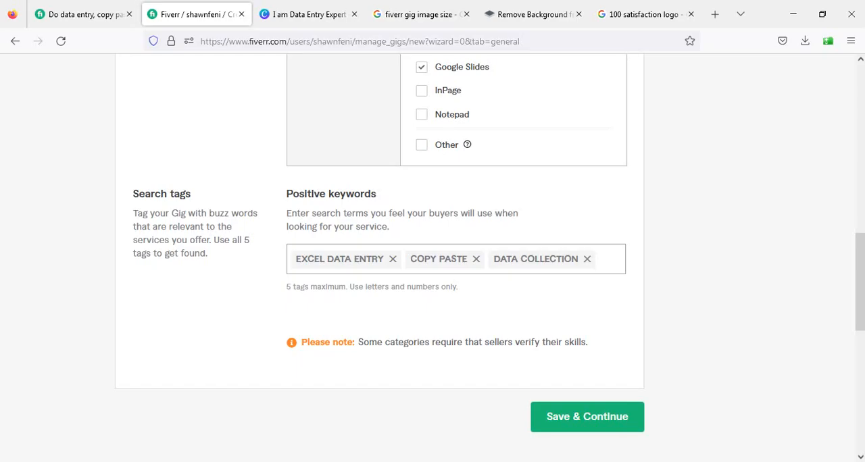
text(data entry expert)
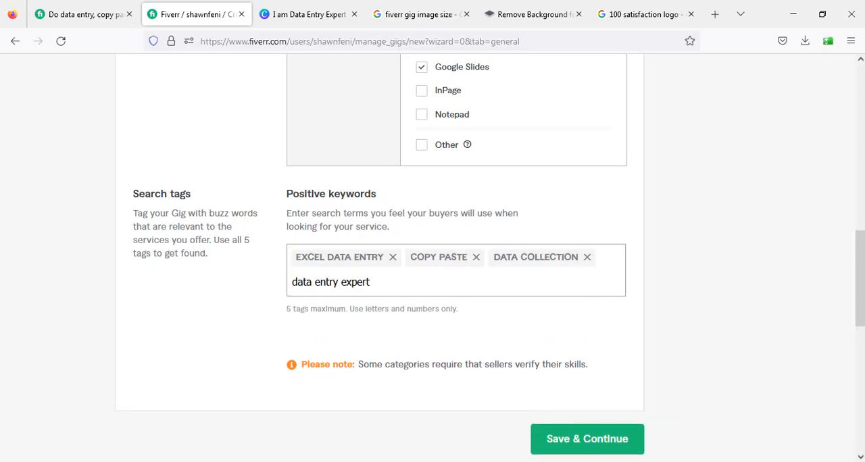
key(Return)
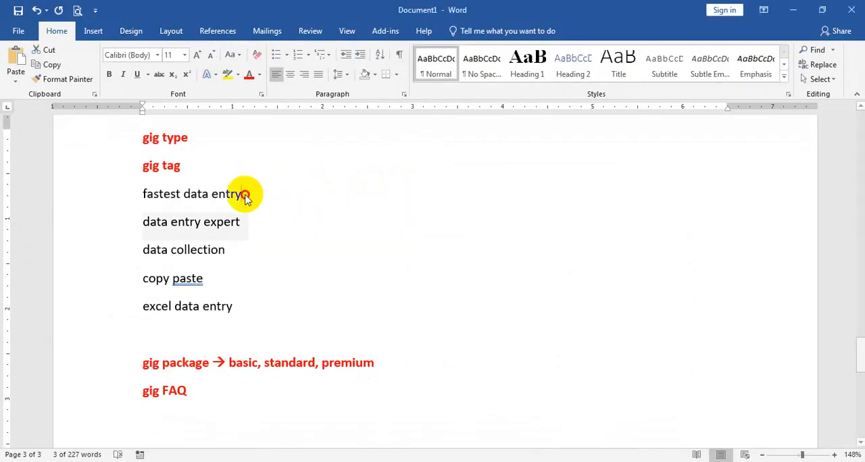
Add "fastest data entry" from the Word gig tag list as the fifth keyword, and save the overview to continue to the pricing packages
drag(248, 193, 112, 195)
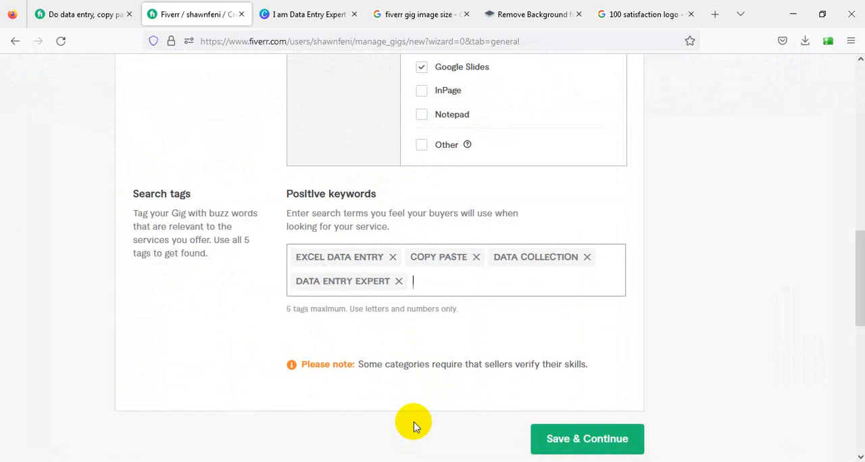
key(Return)
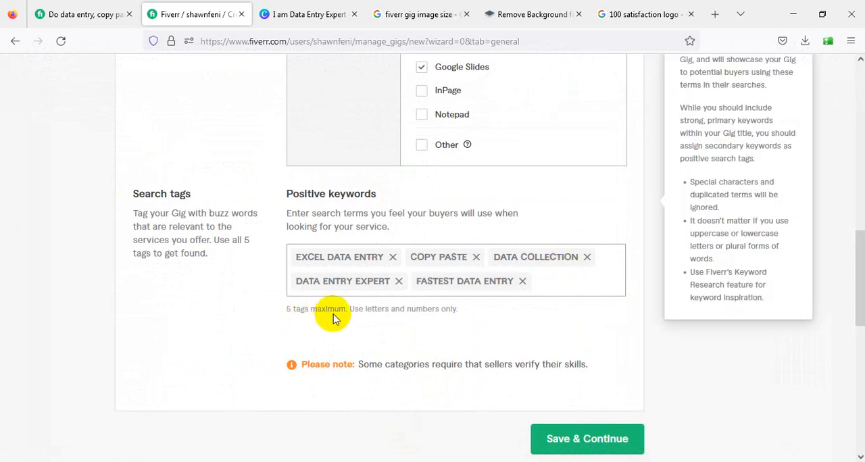
click(507, 331)
scroll(595, 379, down, 2)
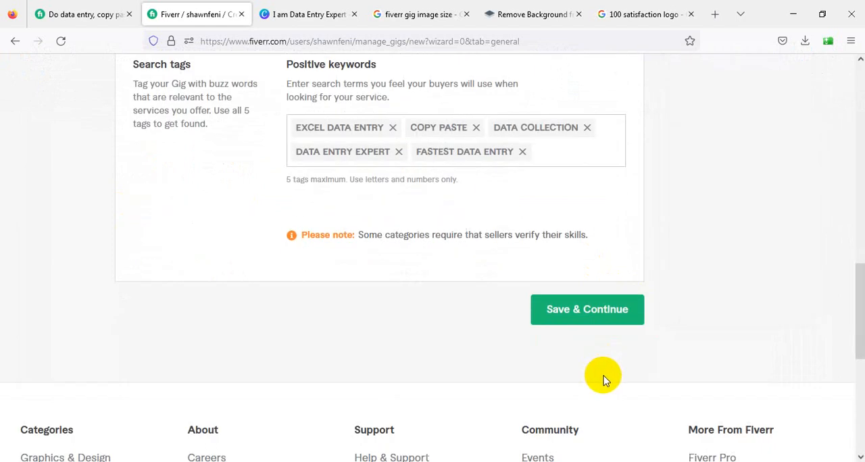
click(586, 308)
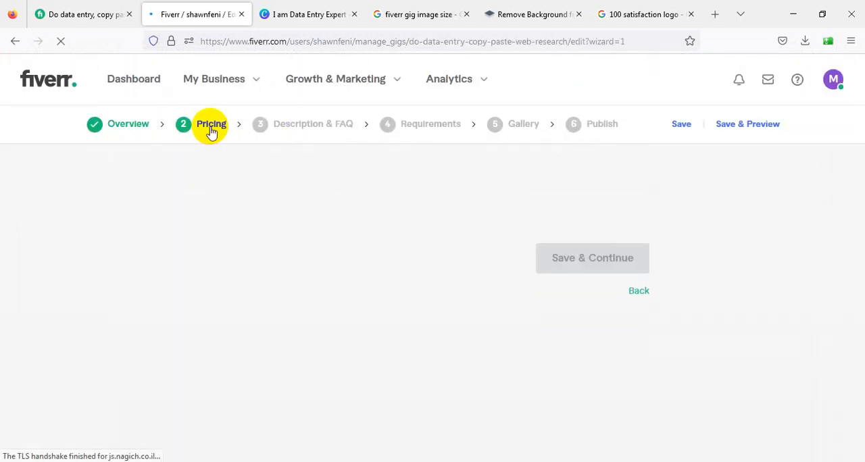
scroll(332, 271, down, 3)
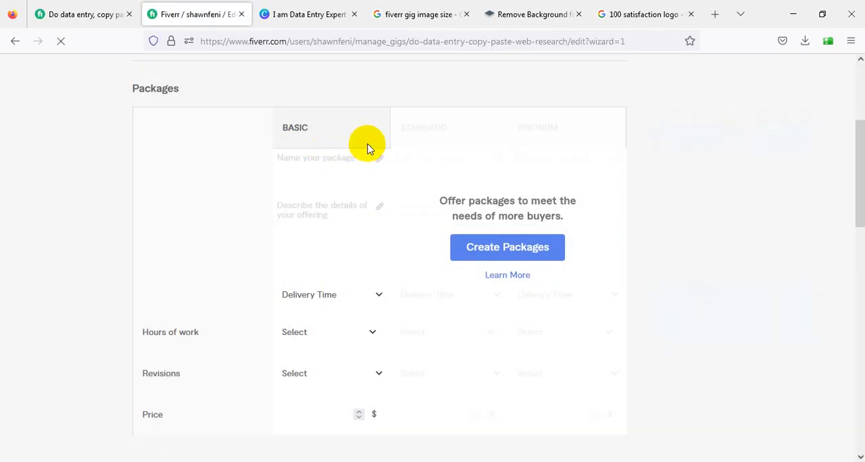
Copy the Basic package description "Fastest and Accurate 2 hours of data entry work within 24 hours. (Contact first)" from the reference gig
click(68, 14)
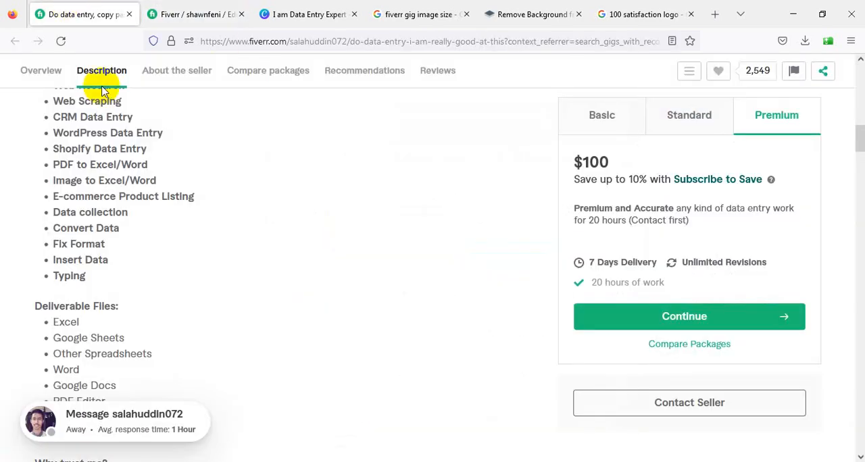
scroll(238, 229, up, 10)
scroll(312, 242, down, 4)
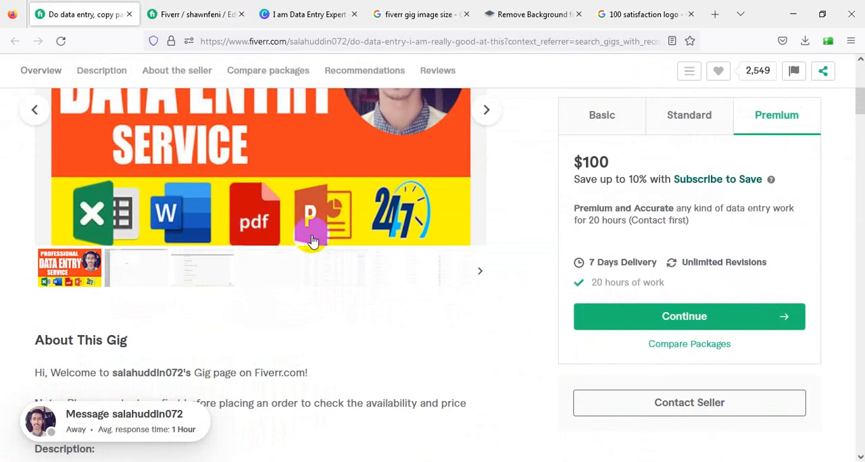
scroll(580, 223, up, 3)
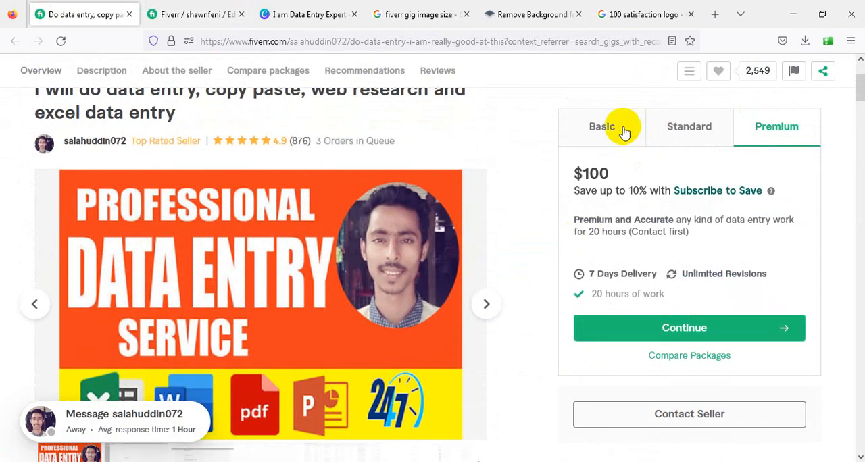
click(623, 131)
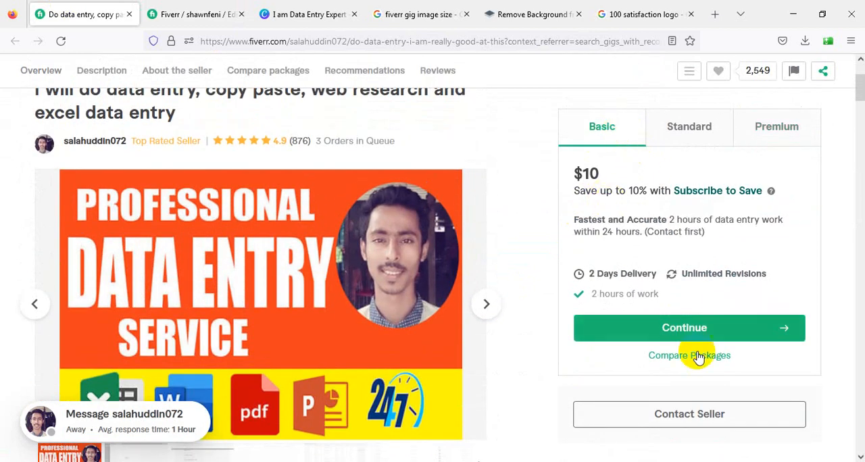
scroll(551, 334, down, 3)
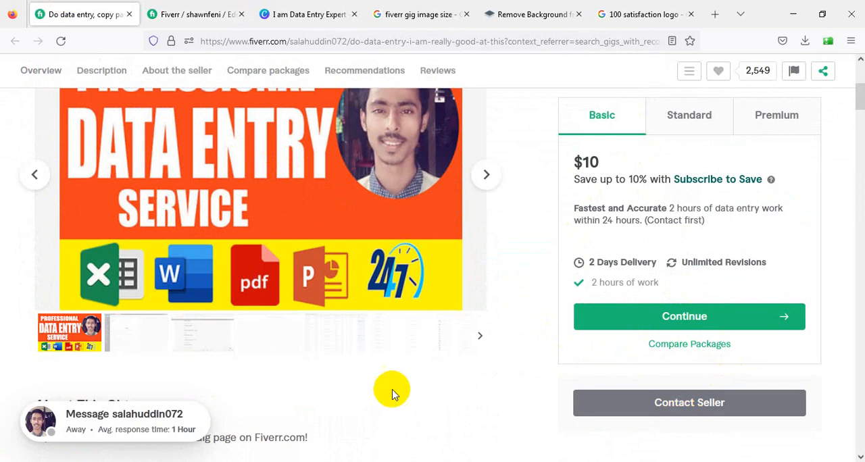
scroll(710, 203, up, 3)
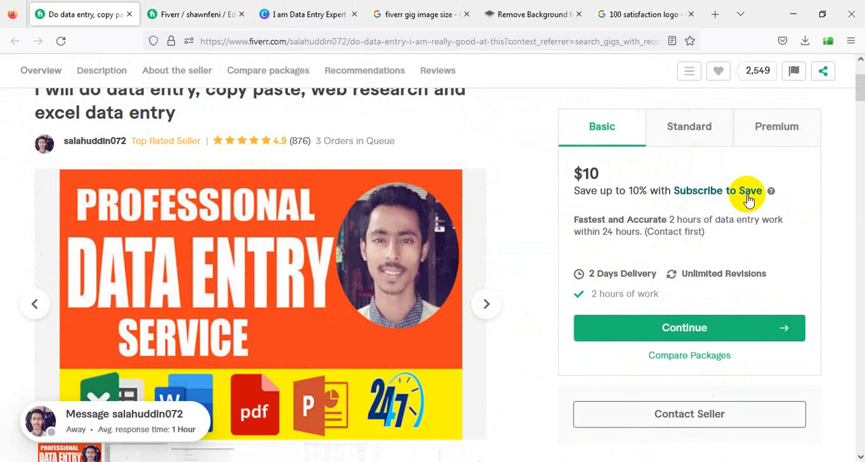
drag(710, 232, 561, 210)
key(ctrl+c)
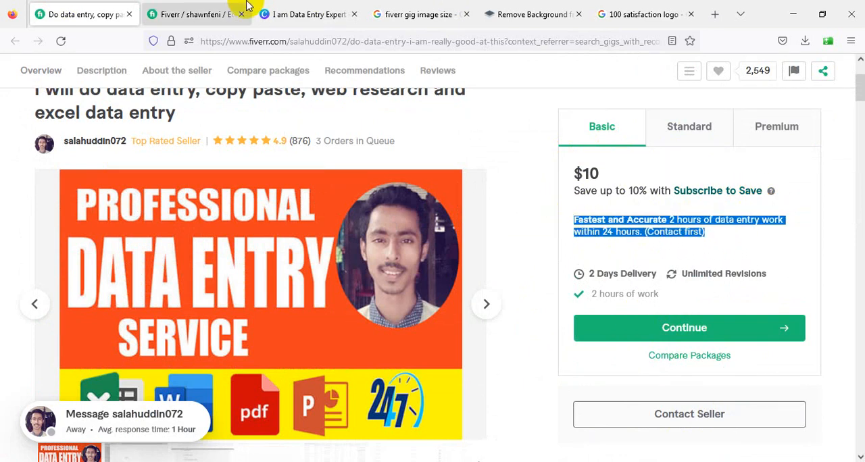
Return to the new gig's pricing page and name the Basic package "BASIC"
click(202, 14)
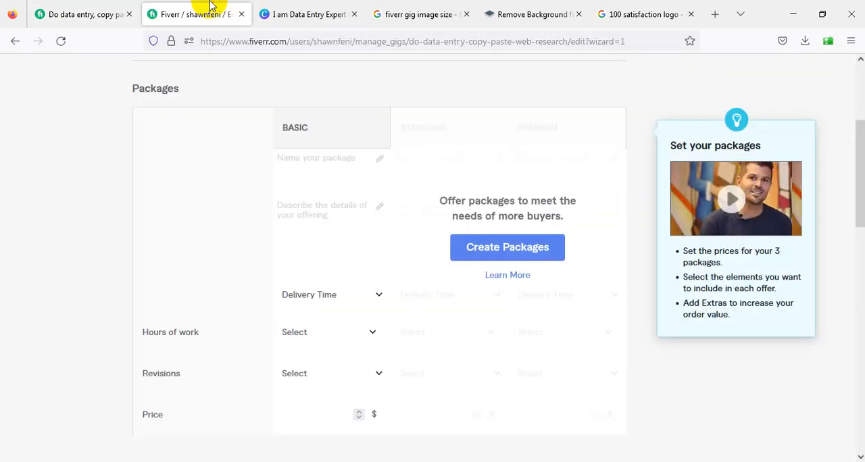
click(331, 157)
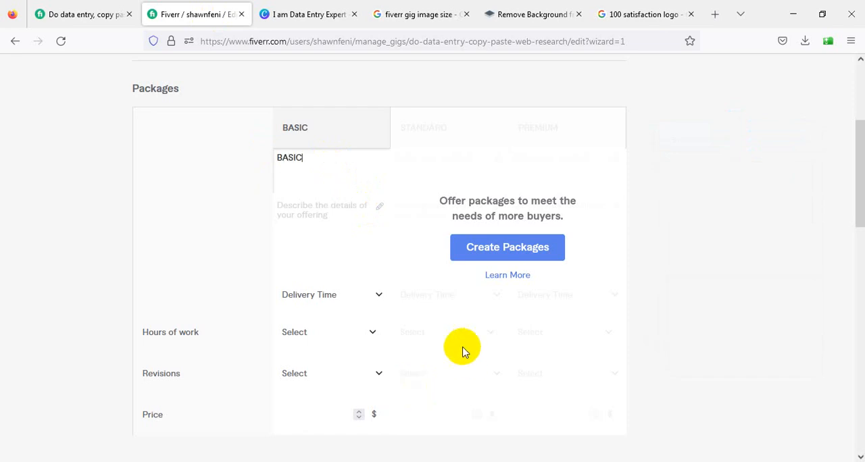
Fill in the Basic description with the copied text, removing "(Contact first)" to leave "Fastest and Accurate 2 hours of data entry work within 24 hours."
click(339, 218)
key(ctrl+v)
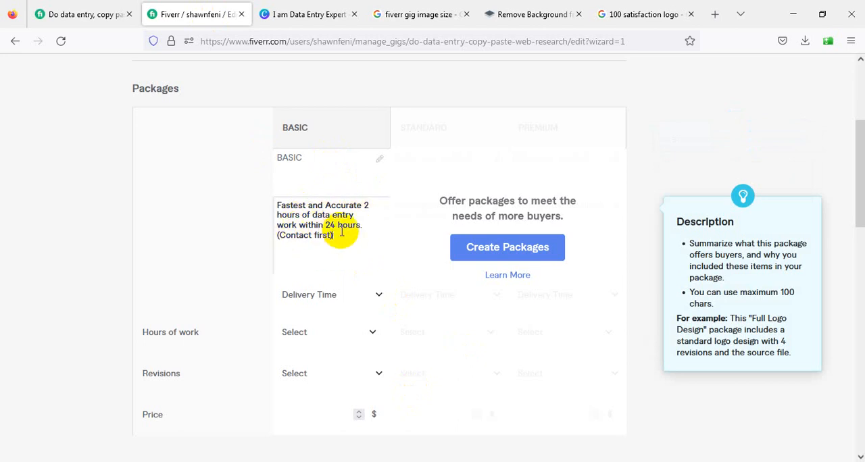
drag(340, 235, 244, 236)
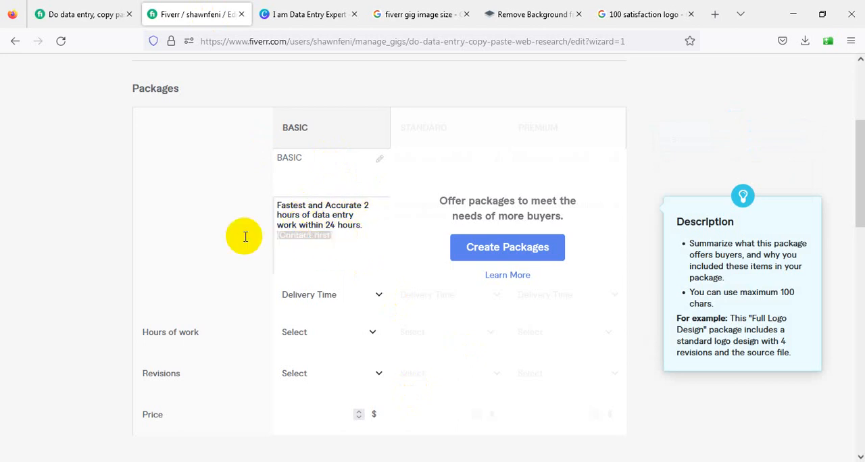
Set the Basic package's delivery time to 2 days and its hours of work to 2
click(378, 298)
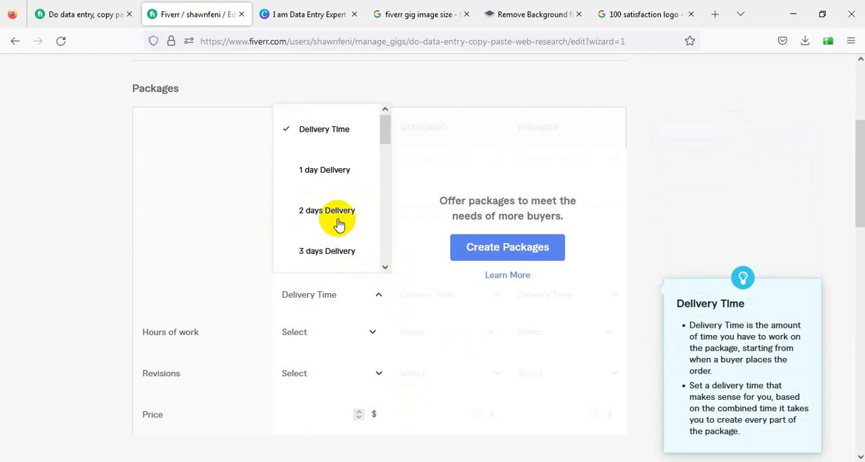
click(317, 220)
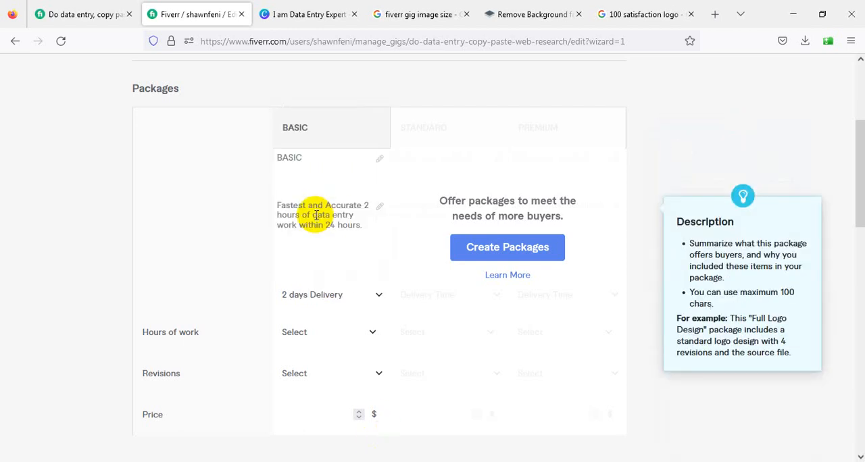
click(338, 337)
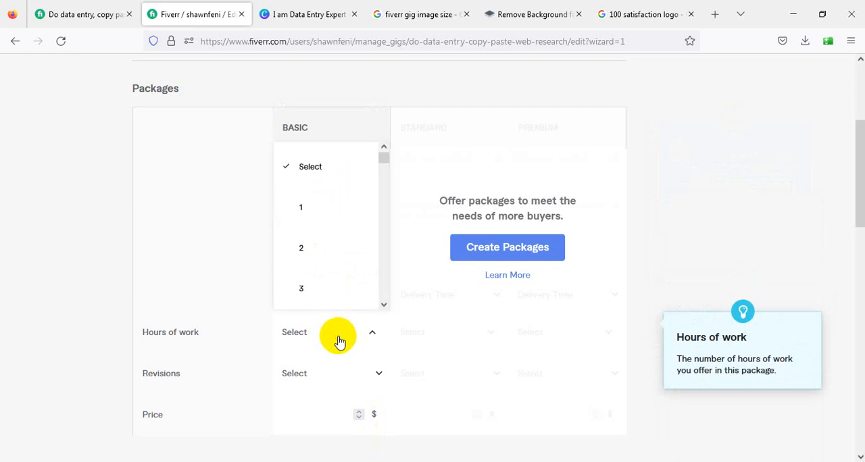
click(317, 265)
Set the Basic package's revisions to UNLIMITED and its price to $10
scroll(317, 270, down, 3)
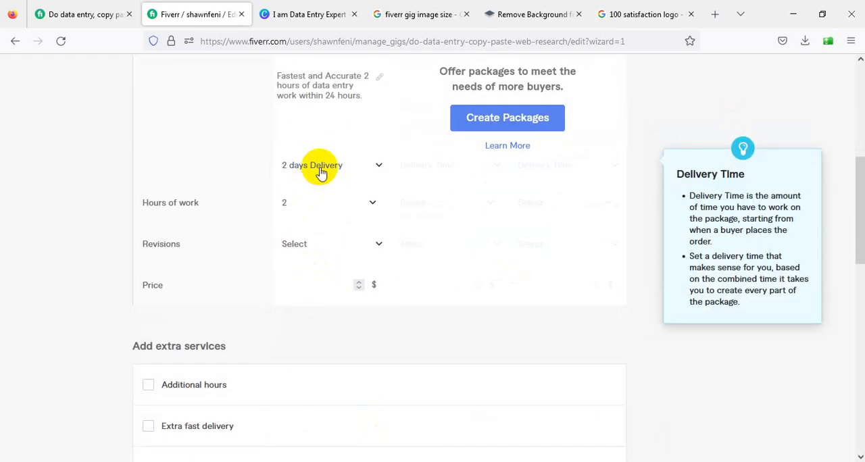
click(323, 248)
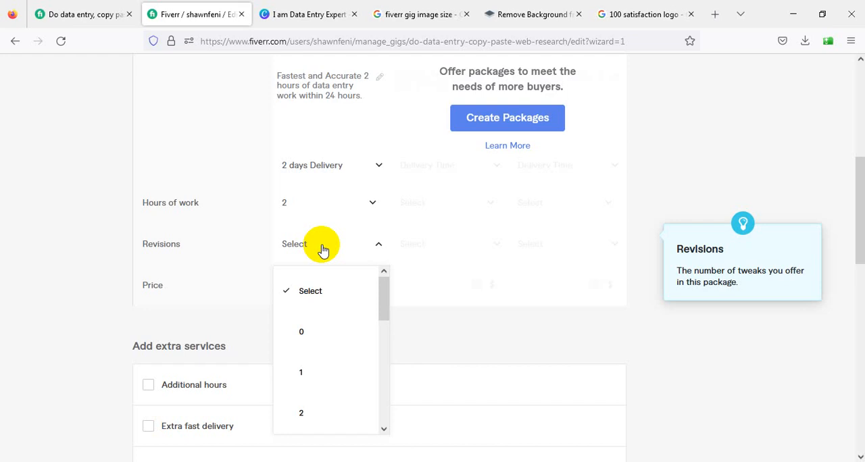
scroll(341, 315, down, 5)
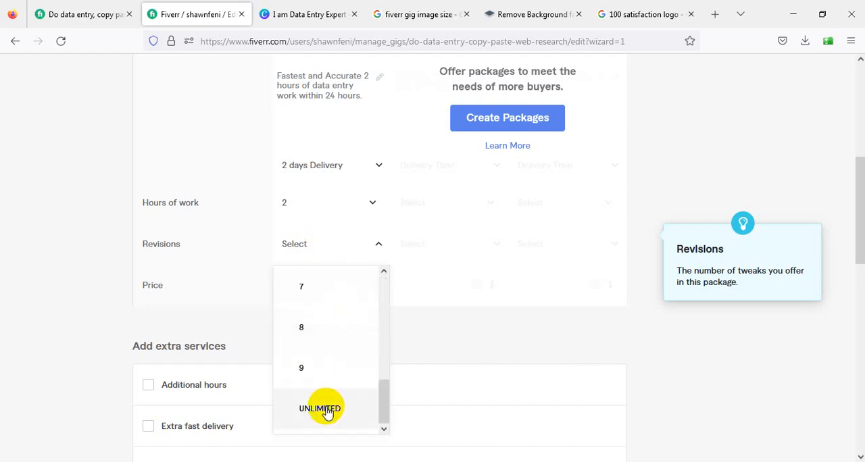
click(320, 409)
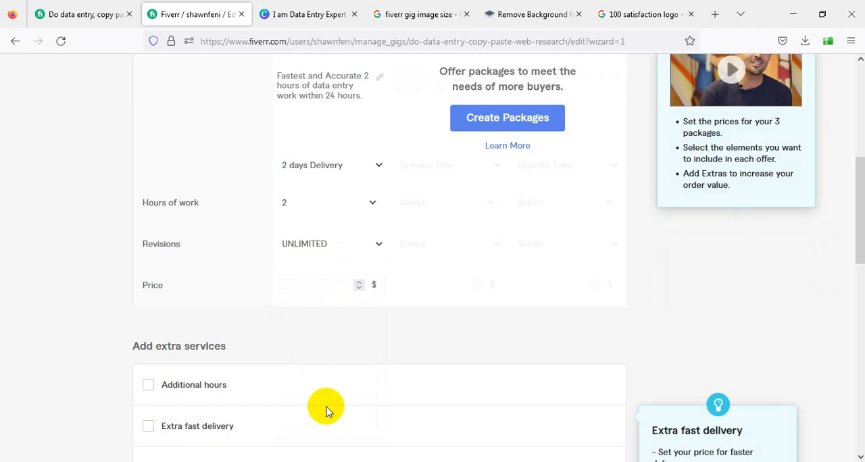
click(332, 285)
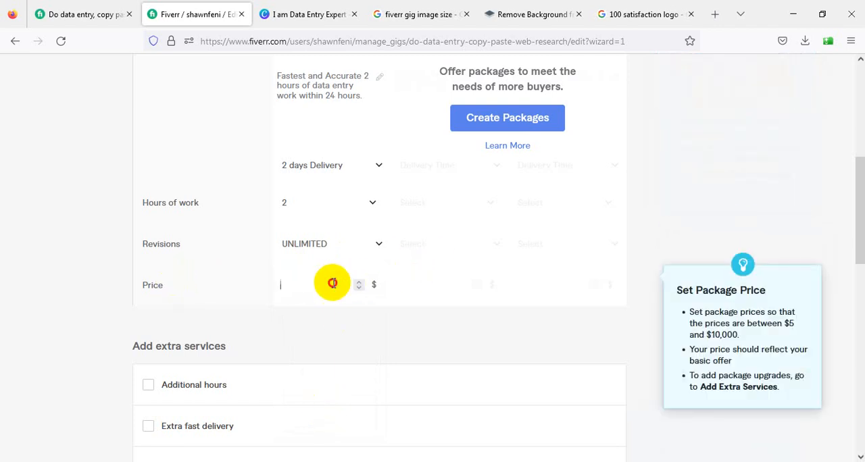
text(30)
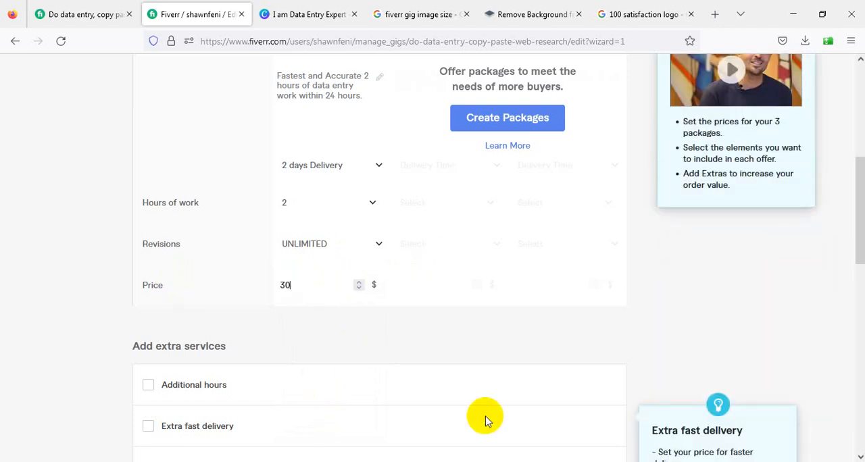
key(BackSpace)
key(BackSpace)
text(10)
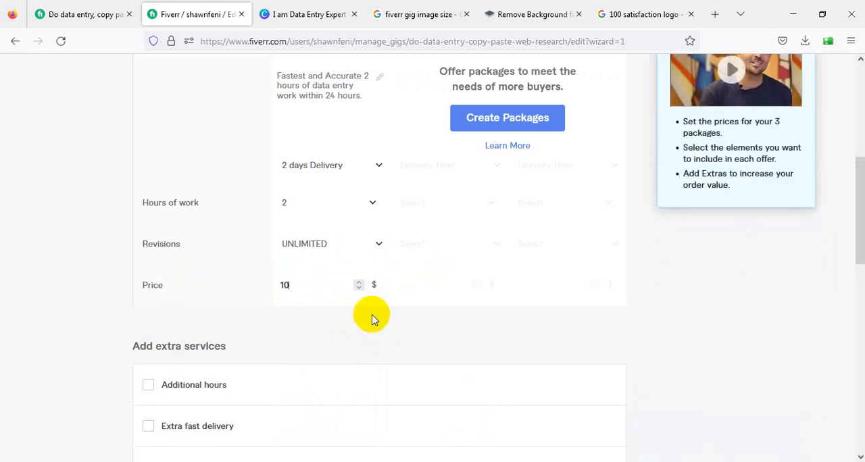
Add the Additional hours extra service, charging $10 for 1 additional hour of work on the Basic package
scroll(371, 325, down, 1)
scroll(370, 332, down, 2)
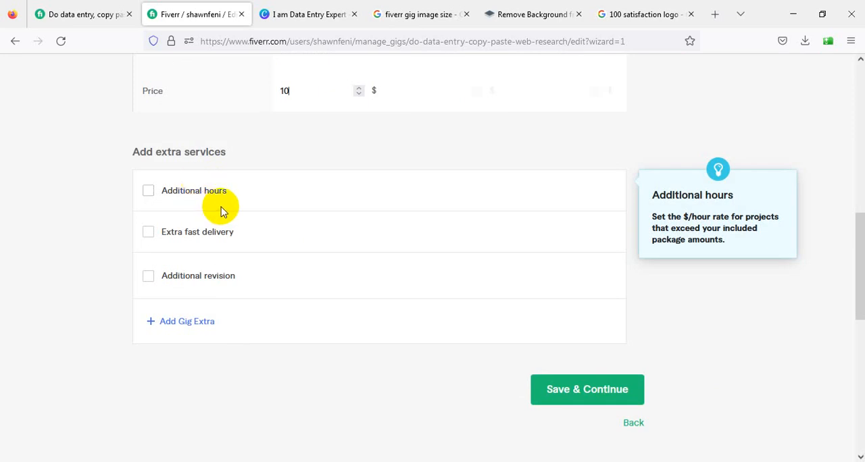
click(148, 194)
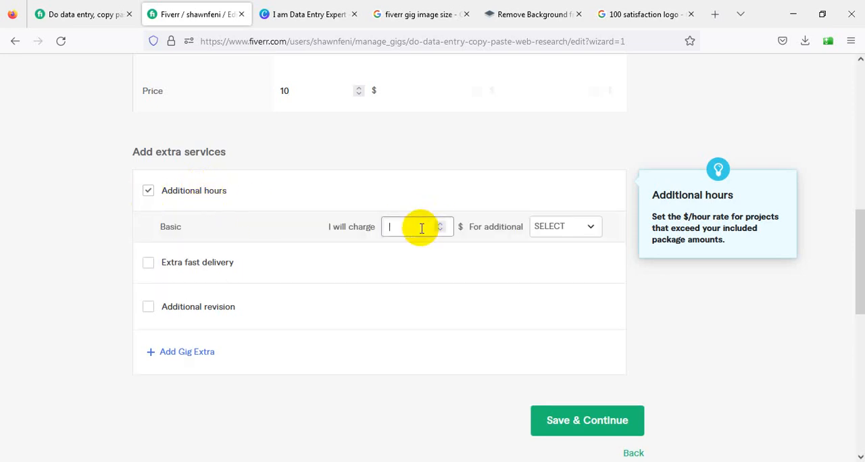
click(575, 235)
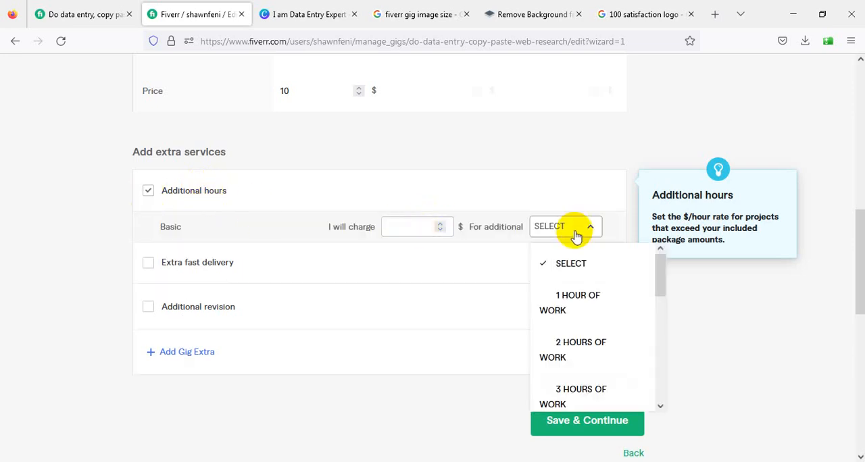
click(408, 231)
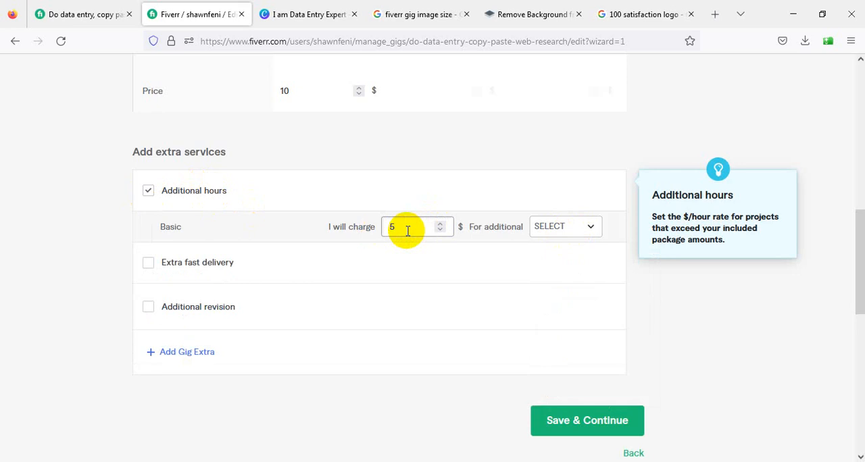
click(573, 232)
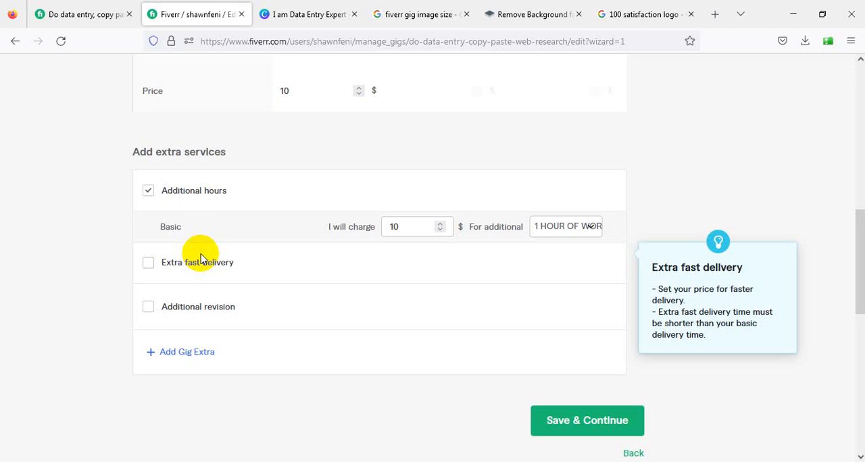
Add the Extra fast delivery service for the Basic package, delivering in 1 day for an extra $20
click(181, 266)
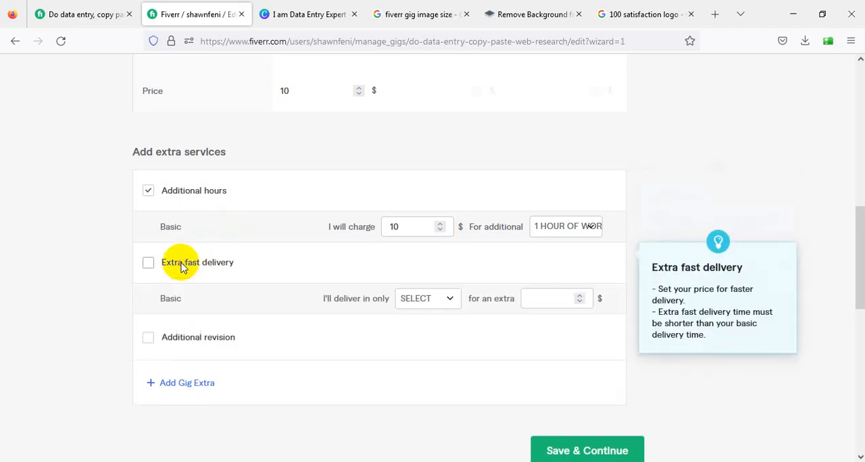
click(412, 299)
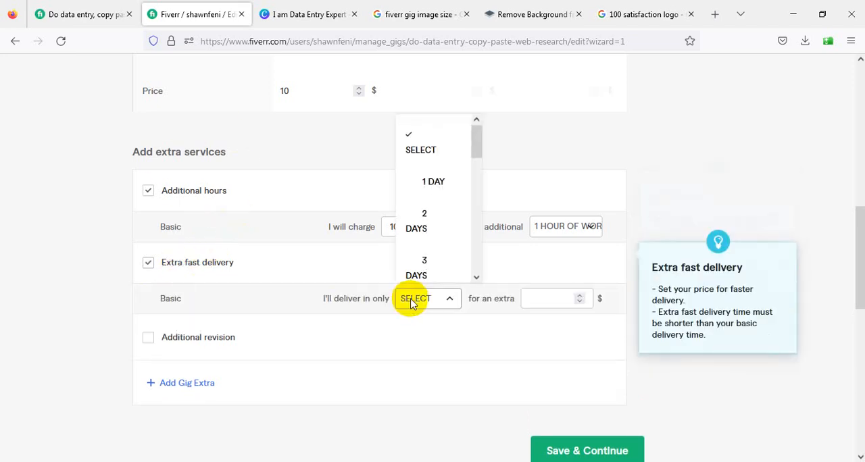
click(434, 181)
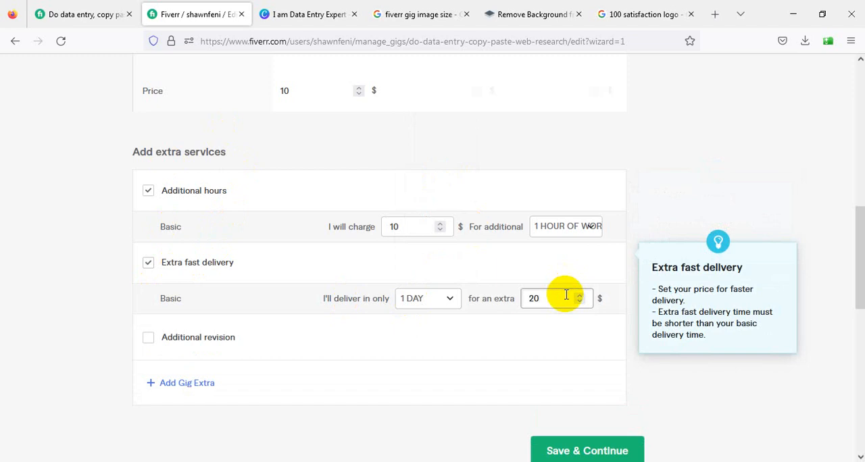
scroll(473, 201, up, 5)
scroll(333, 197, down, 3)
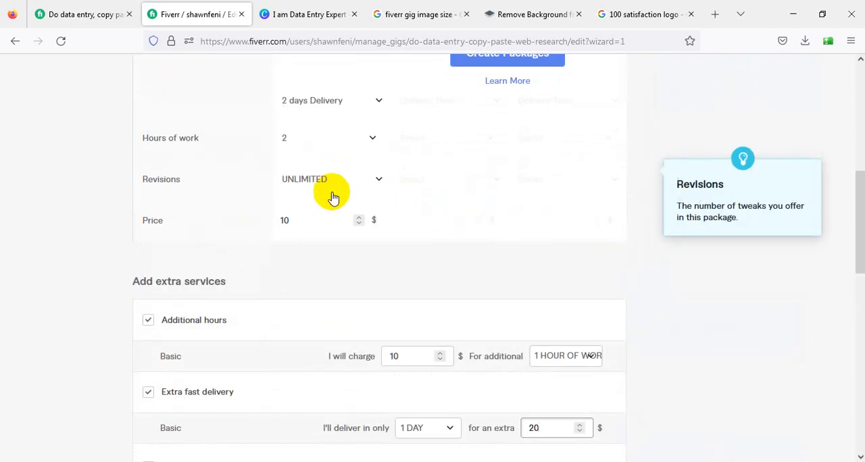
scroll(318, 207, down, 5)
scroll(169, 200, up, 1)
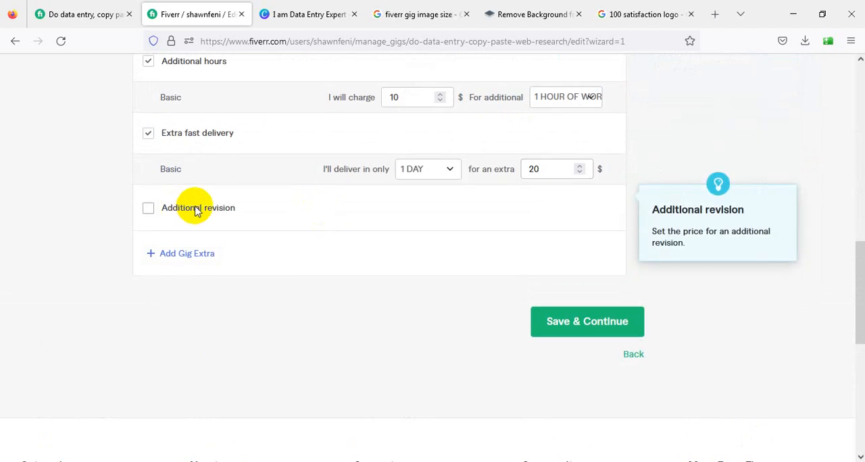
click(195, 210)
click(195, 210)
Enable the additional packages for the gig and name the Standard package "STANDARD"
scroll(280, 270, up, 10)
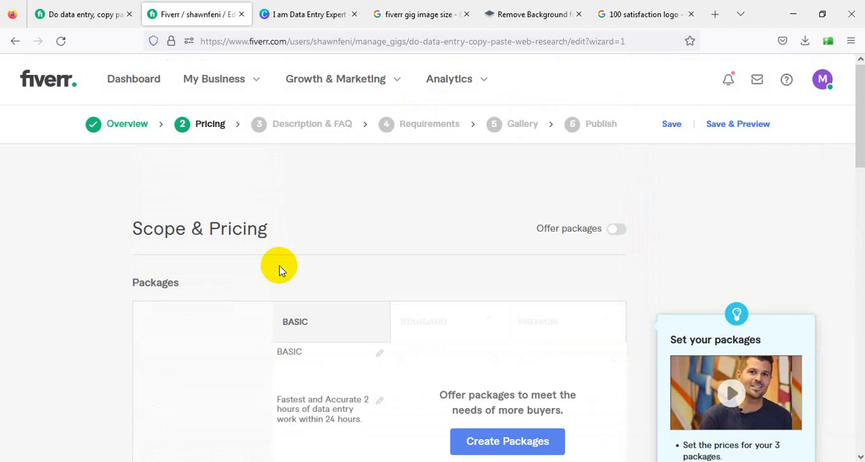
scroll(280, 270, down, 3)
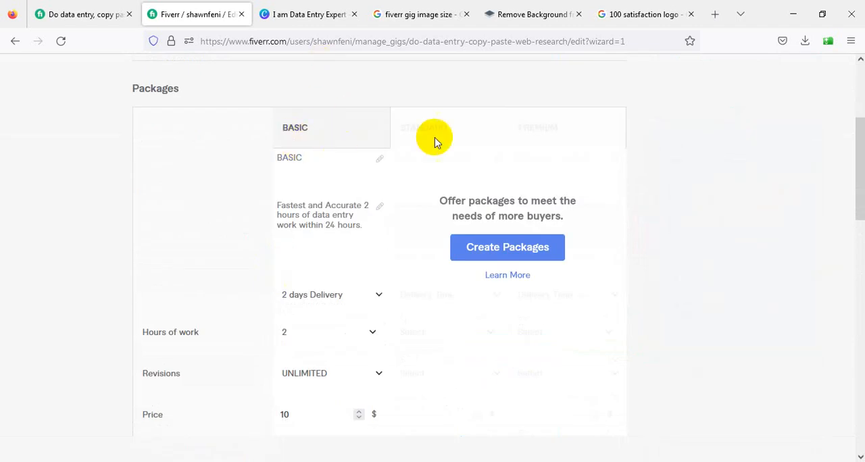
click(508, 249)
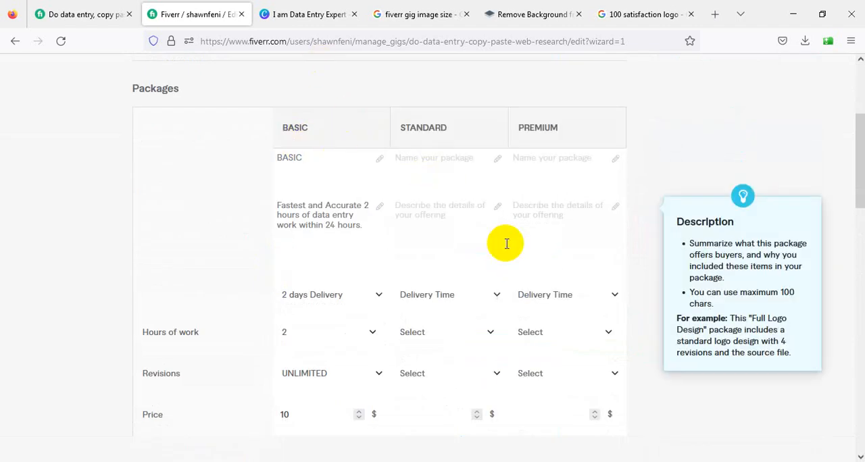
click(448, 162)
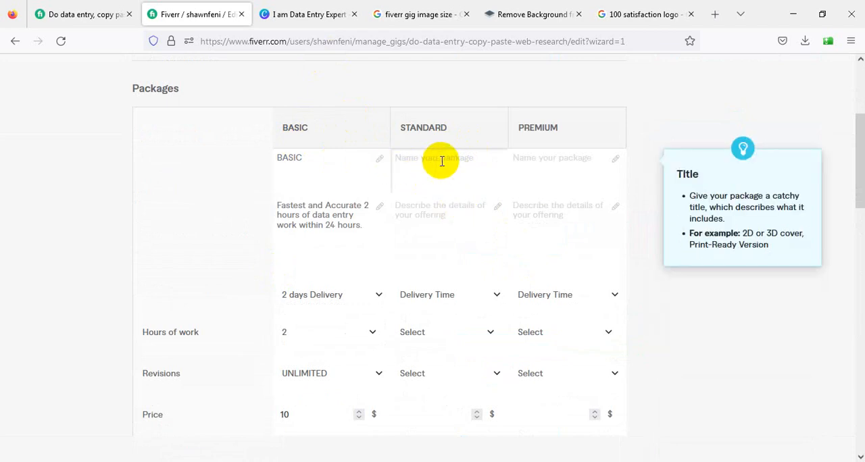
text(Standard)
click(449, 225)
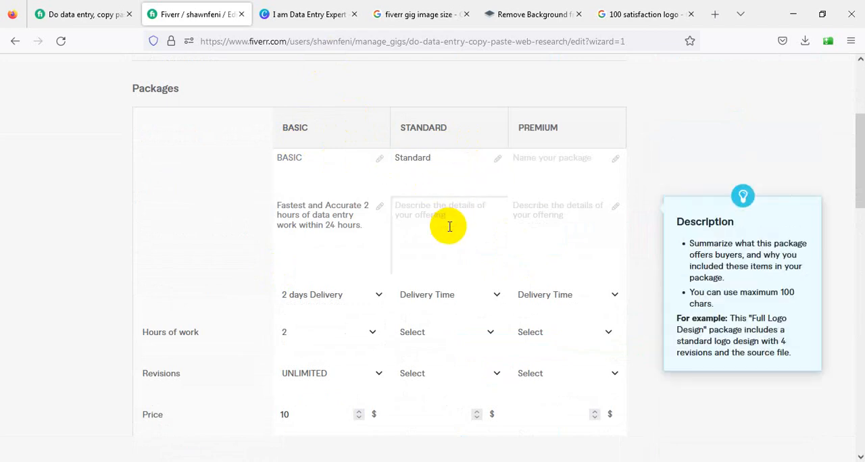
click(439, 158)
drag(439, 158, 372, 158)
text(S)
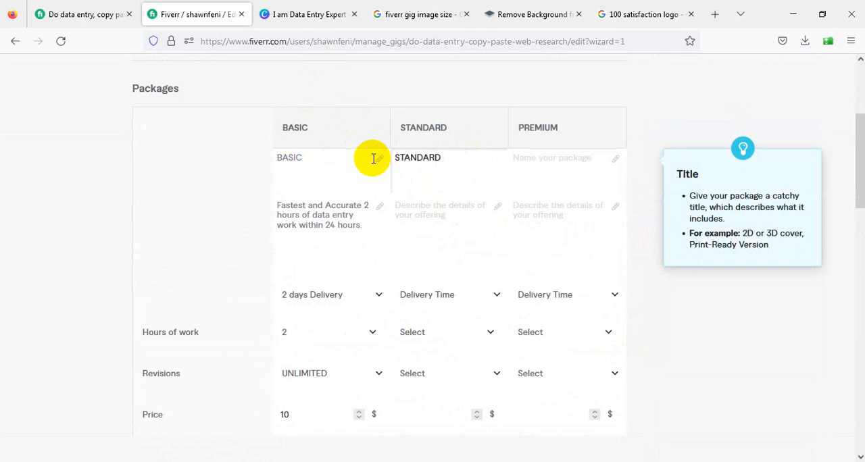
text(TANDARD)
Copy the Standard package description "Medium and Accurate any kind of data entry work for 6 hours (Contact first)" from the reference gig
click(78, 14)
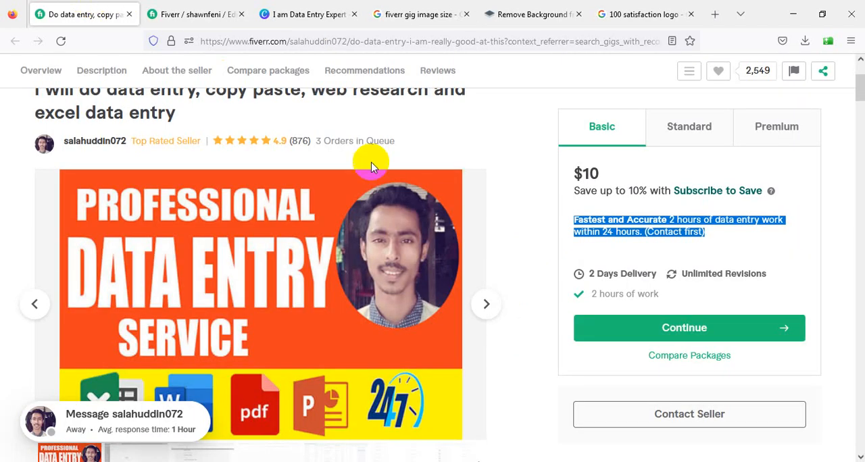
scroll(371, 166, down, 2)
click(701, 133)
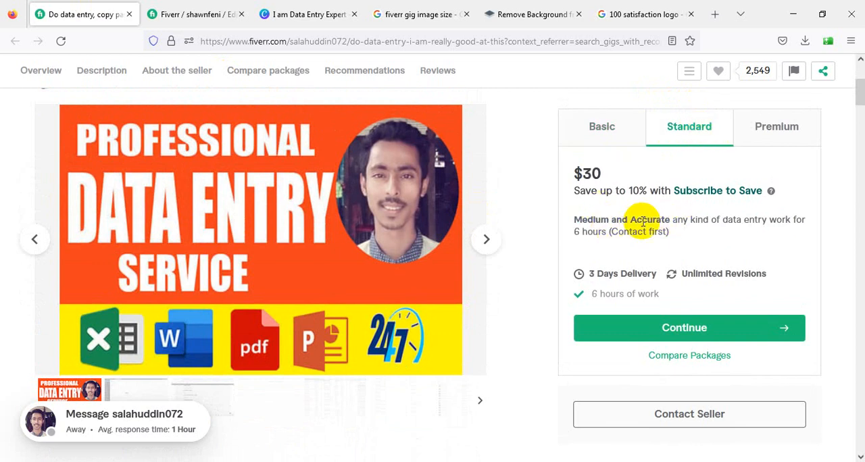
drag(674, 234, 574, 223)
key(ctrl+c)
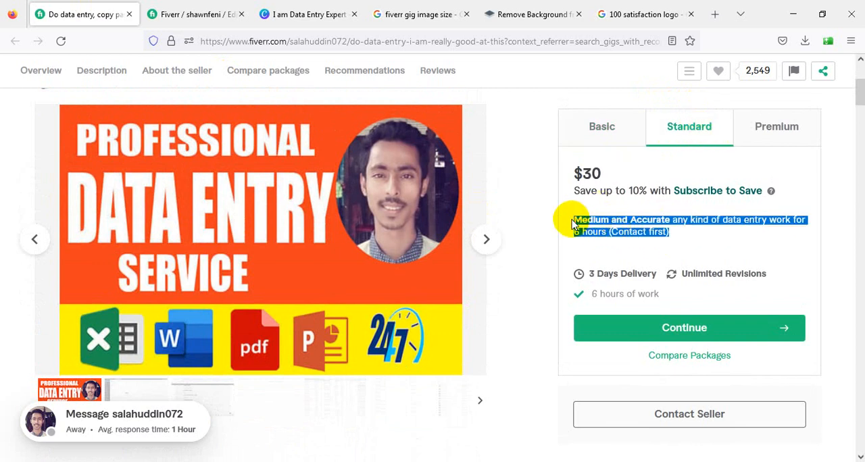
Fill in the new gig's Standard description with the copied text, removing "(Contact first)" to leave "Medium and Accurate any kind of data entry work for 6 hours"
click(187, 14)
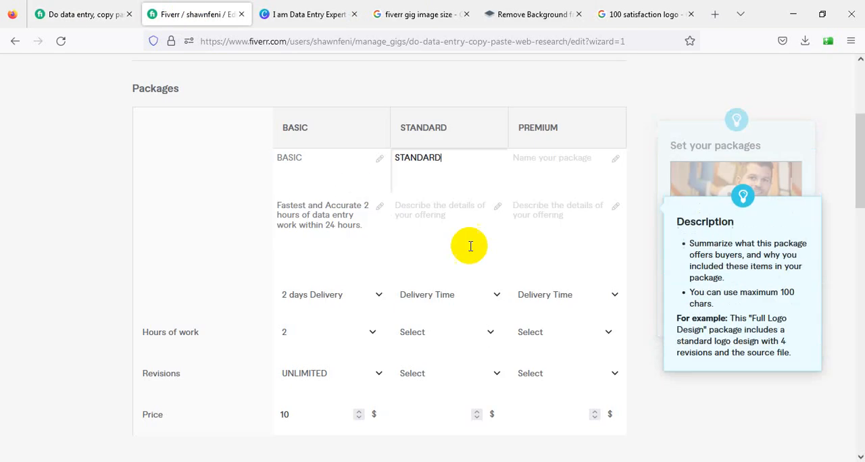
click(423, 206)
key(ctrl+v)
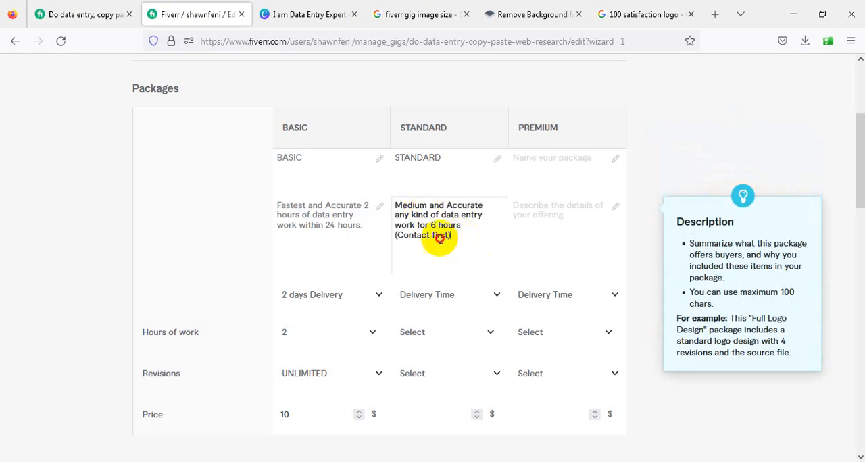
drag(448, 236, 391, 240)
key(BackSpace)
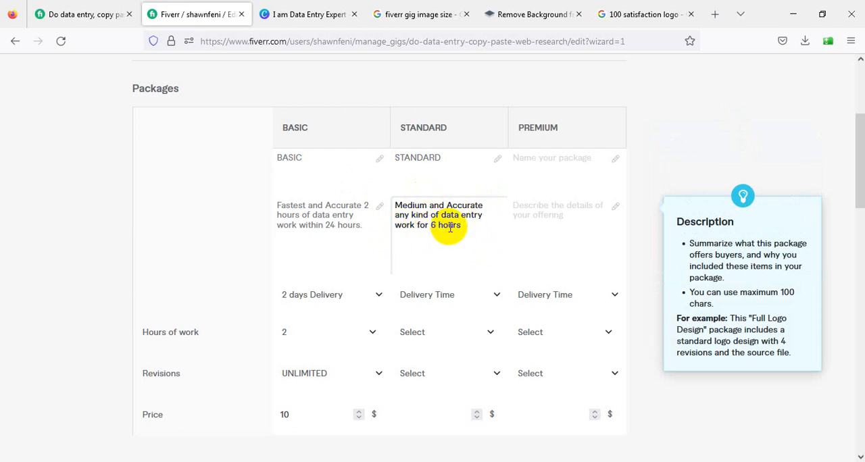
scroll(449, 227, down, 2)
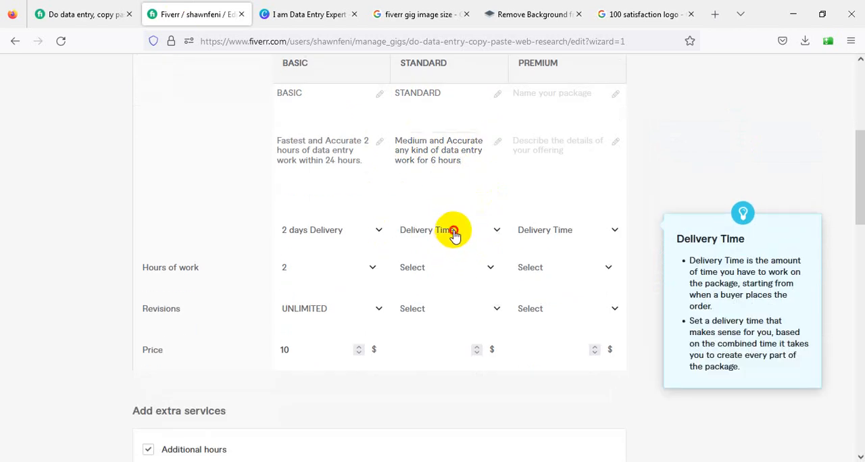
Set the Standard package to 4 days delivery and 6 hours of work
click(454, 233)
scroll(444, 380, down, 3)
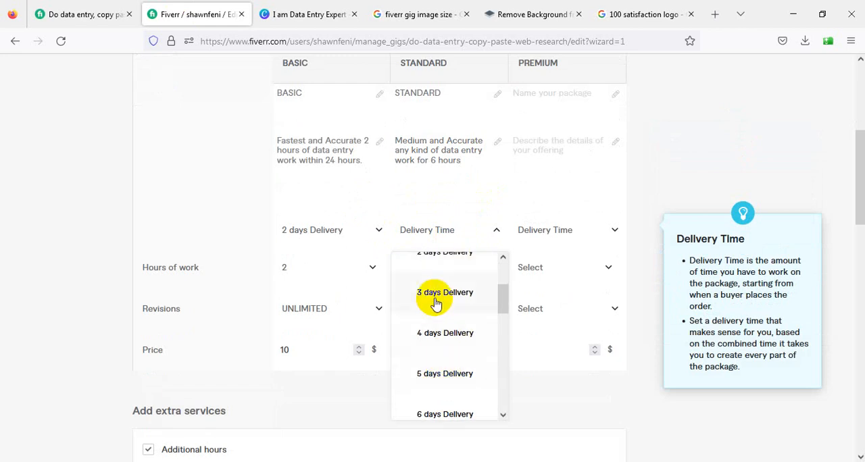
click(438, 336)
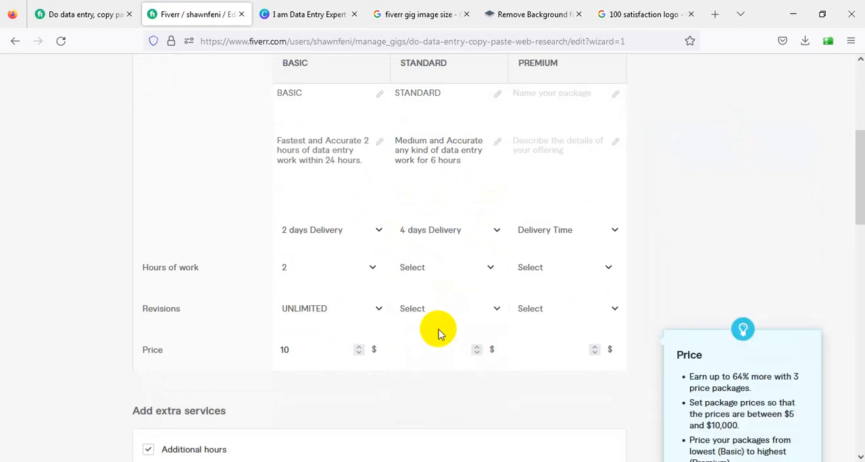
click(458, 267)
scroll(450, 350, down, 3)
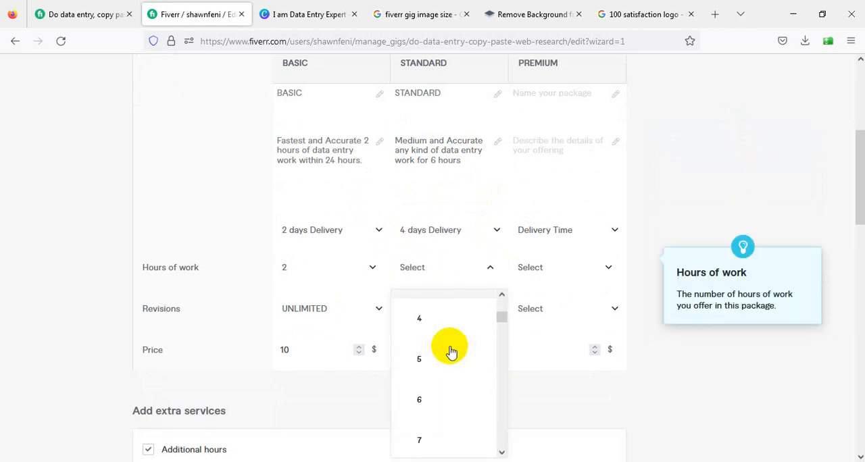
click(428, 393)
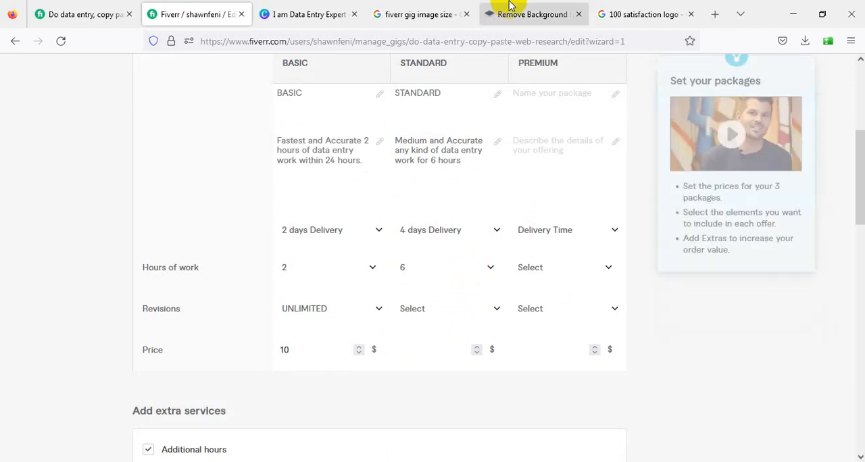
Check the Standard package on the reference gig, and set the new gig's Standard package to UNLIMITED revisions at a price of $35
click(67, 12)
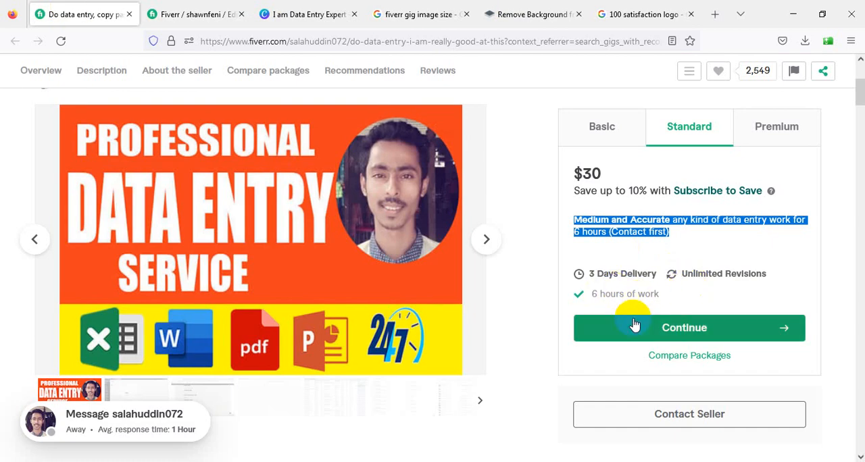
click(225, 12)
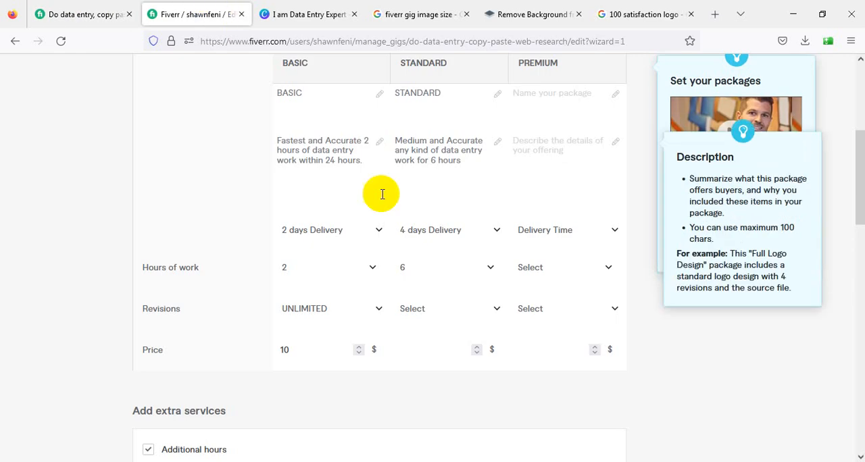
click(439, 310)
scroll(444, 226, down, 5)
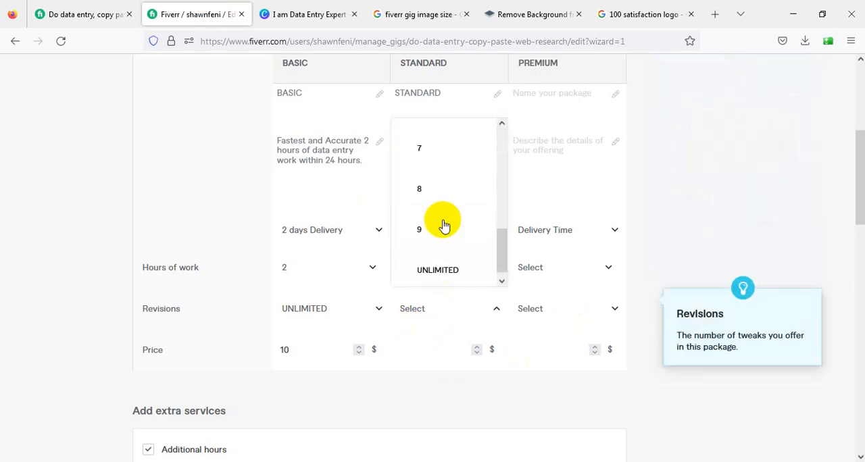
click(438, 261)
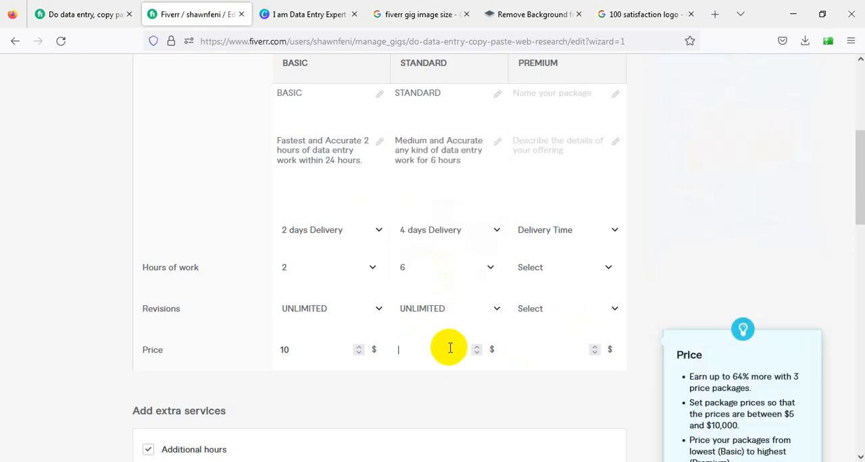
text(35)
Name the third package "PREMIUM"
scroll(500, 318, up, 4)
scroll(545, 339, down, 2)
click(550, 241)
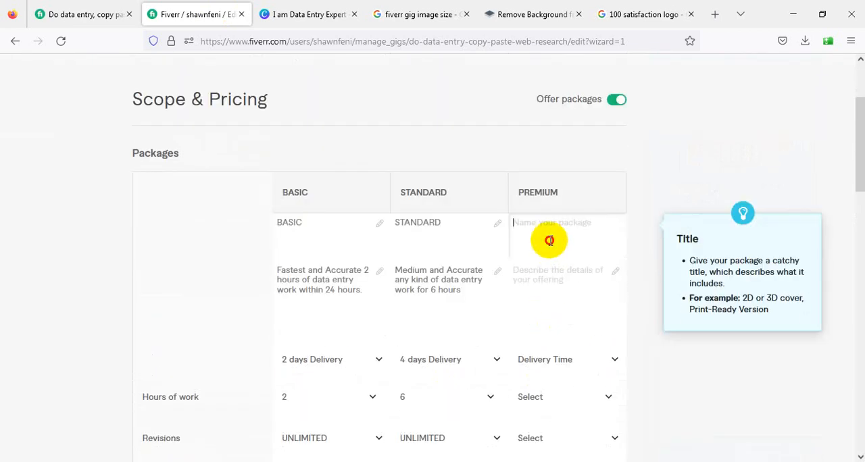
text(PREMIUM)
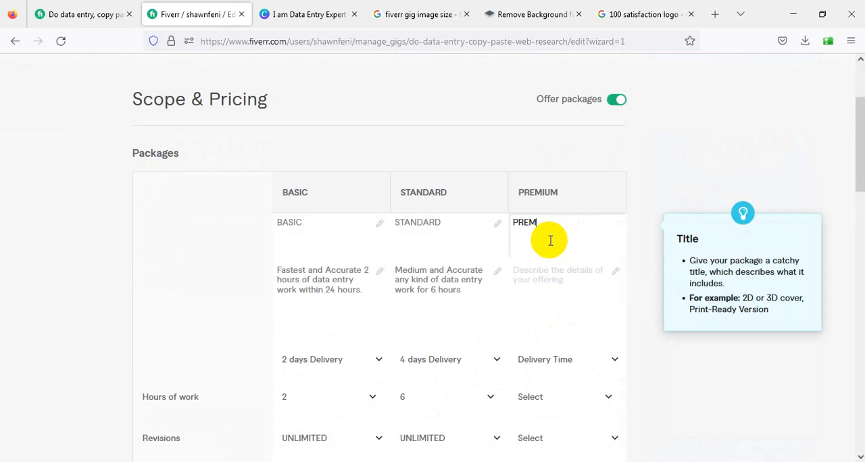
Copy the Premium package description "Premium and Accurate any kind of data entry work for 20 hours (Contact first)" from the reference gig
click(67, 14)
click(775, 130)
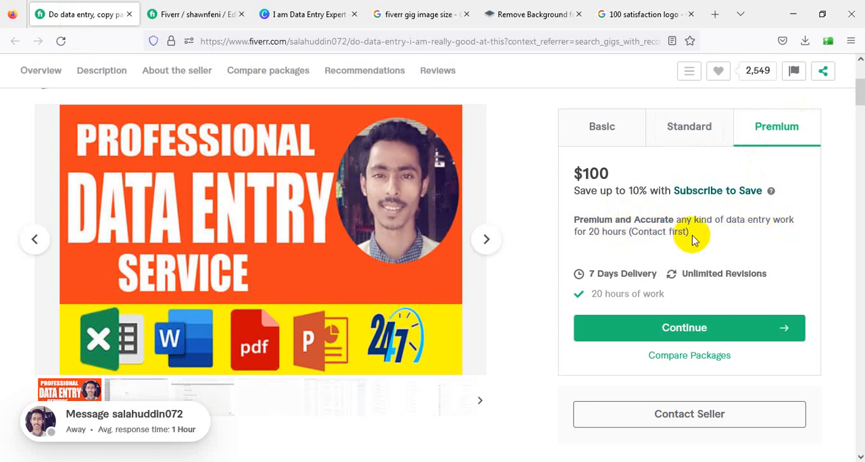
drag(693, 235, 576, 220)
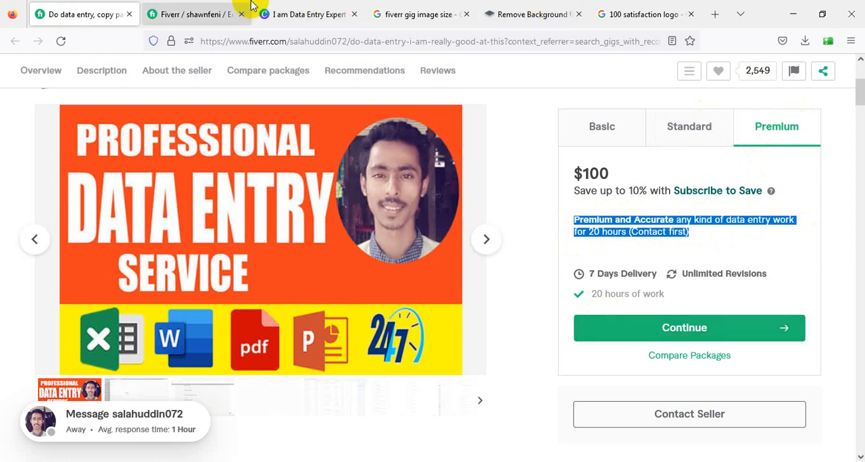
Fill in the new gig's Premium description with the copied text, removing "(Contact first)"
click(212, 14)
click(542, 274)
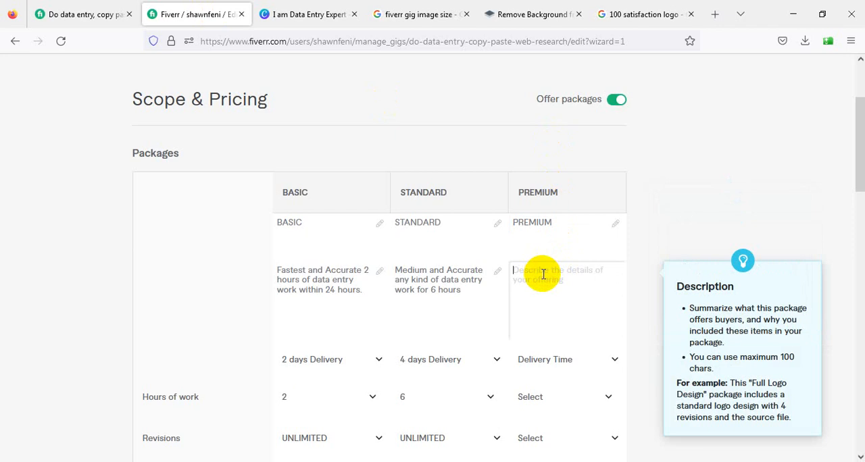
text(Premium and Accurate any kind of data entry work for 20 hours [Contact first])
drag(575, 297, 488, 295)
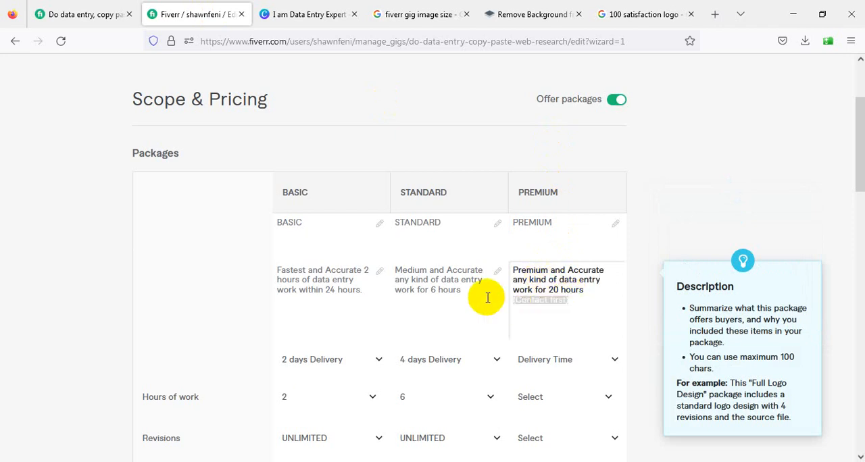
key(BackSpace)
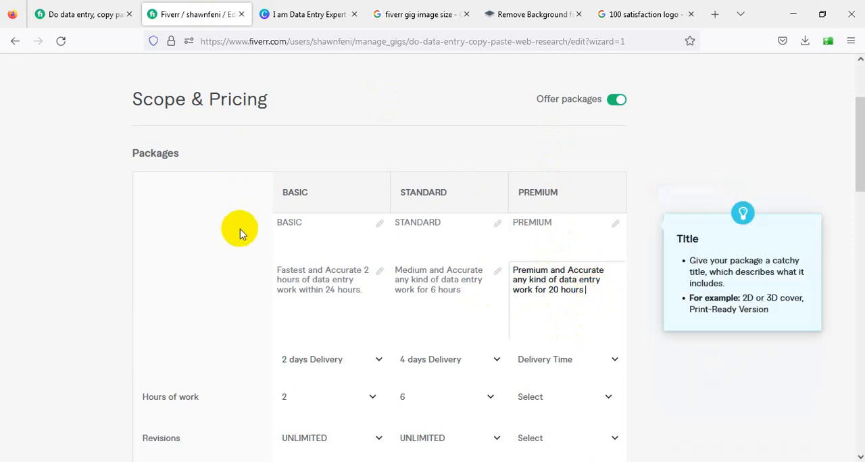
Review the Basic, Standard and Premium columns, comparing their descriptions, delivery times, hours of work, revisions and prices
scroll(240, 233, down, 4)
scroll(313, 226, up, 3)
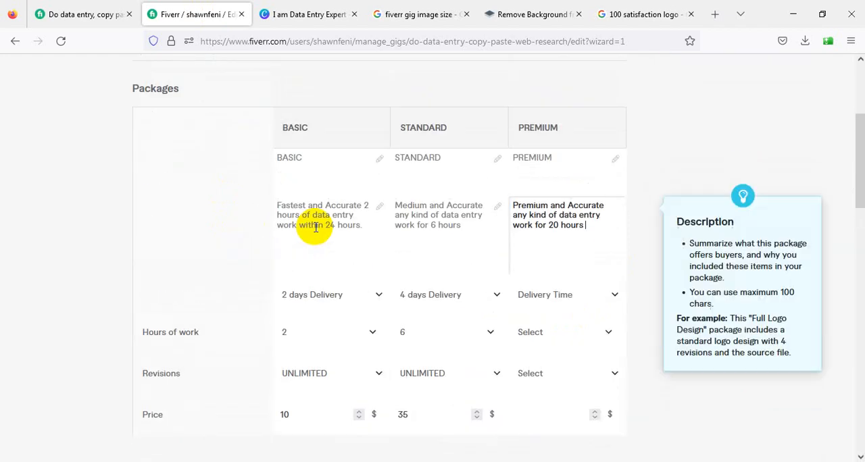
scroll(385, 229, down, 1)
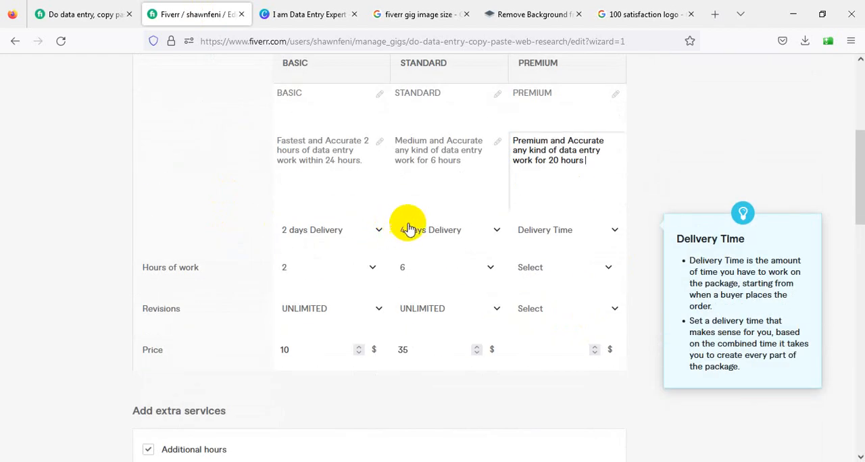
scroll(412, 225, down, 1)
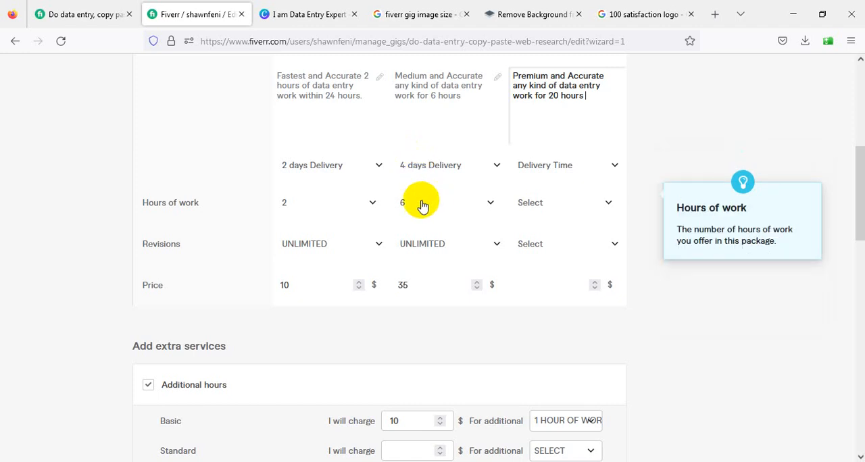
scroll(419, 216, down, 1)
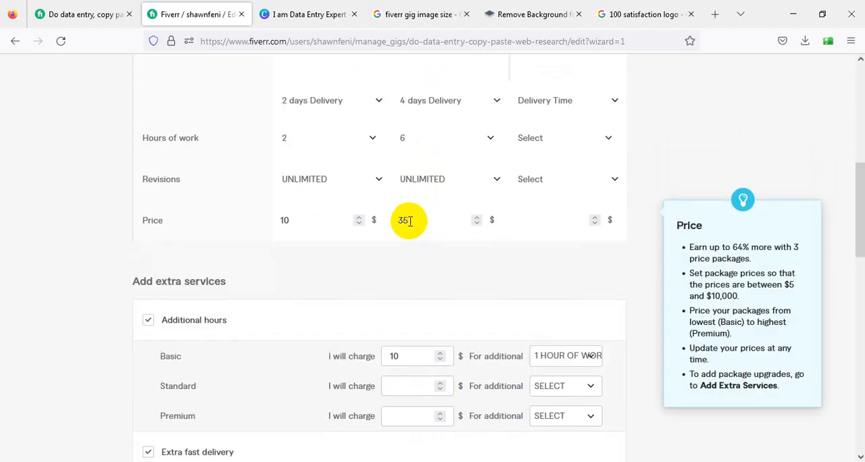
scroll(414, 227, up, 2)
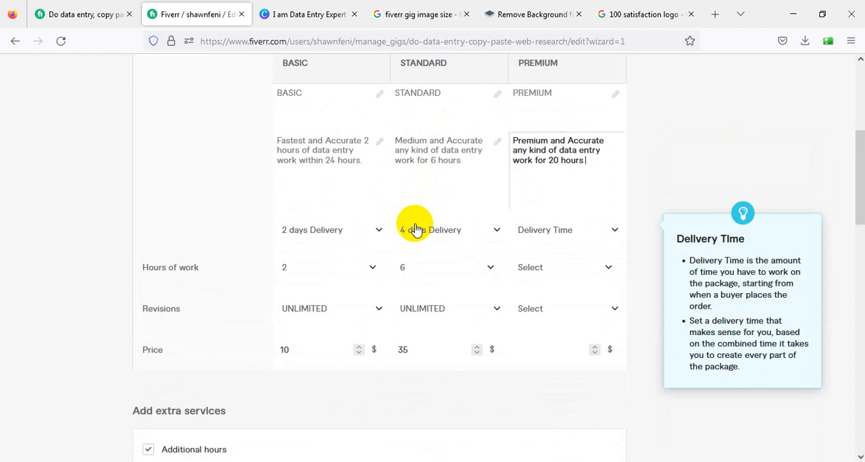
scroll(412, 232, up, 1)
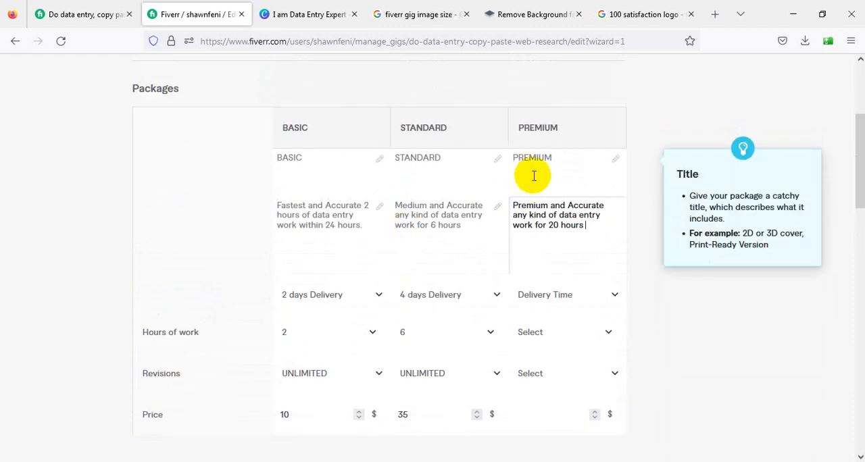
scroll(548, 257, down, 3)
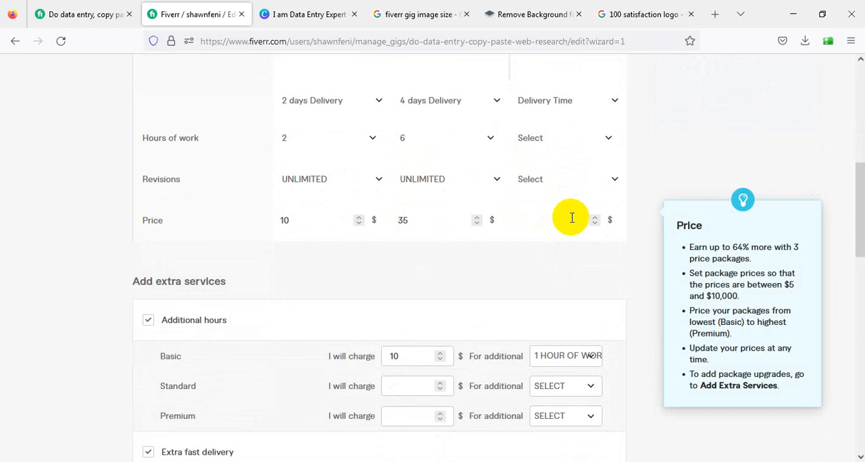
scroll(572, 217, up, 3)
scroll(576, 214, down, 1)
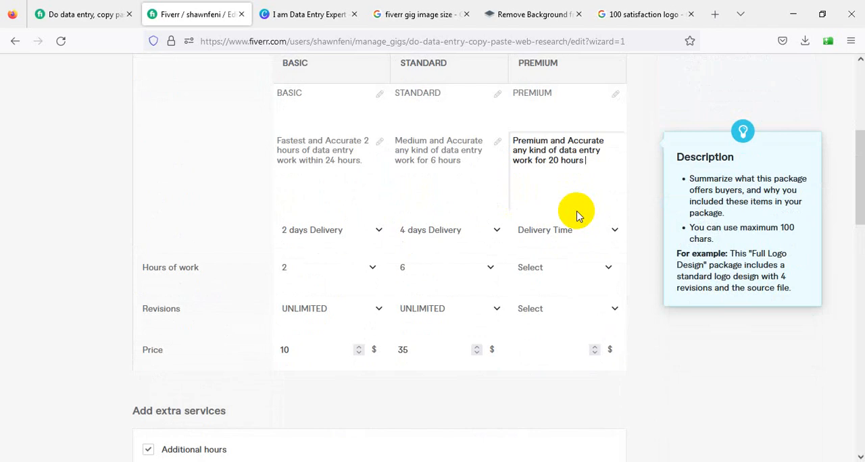
Set the Premium package's delivery time to 7 days
click(556, 234)
scroll(580, 324, down, 3)
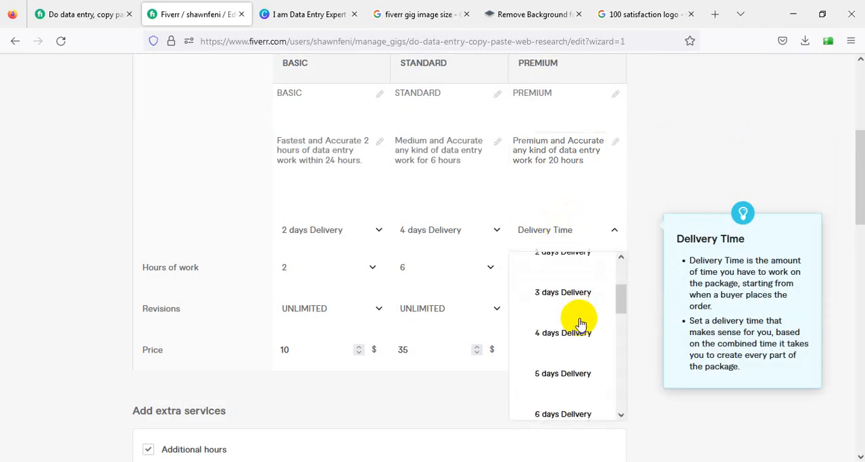
scroll(578, 332, down, 1)
click(557, 404)
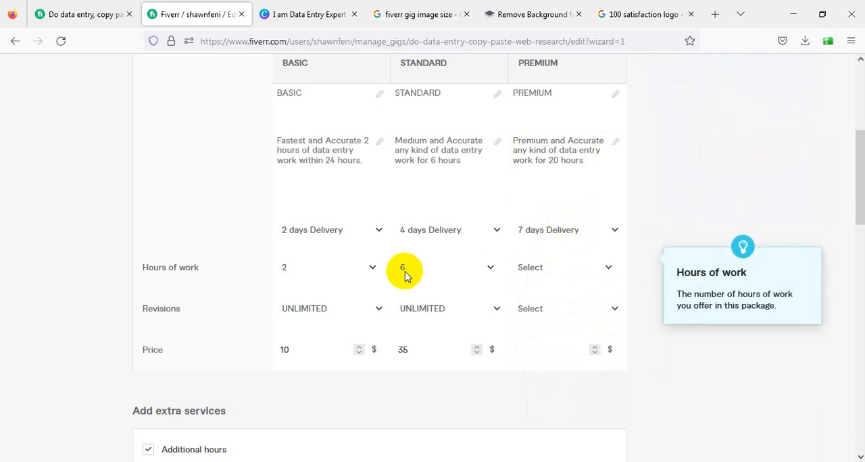
Check the Premium package's hours on the reference gig and set the new gig's Premium hours of work to 20
click(109, 15)
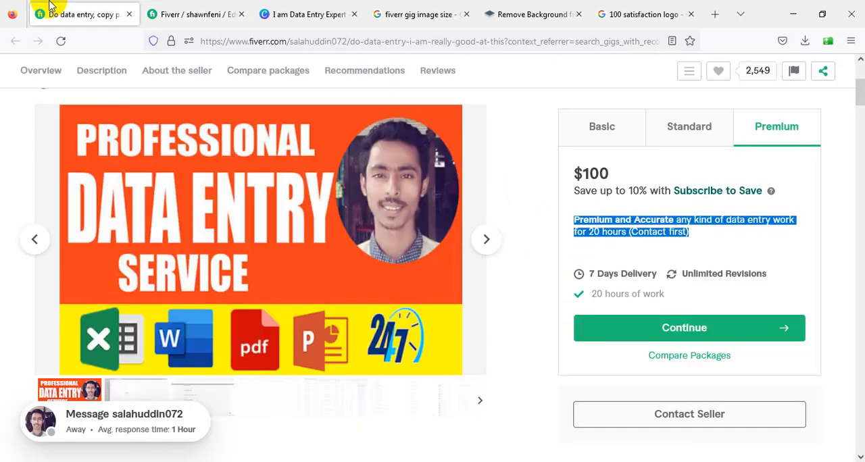
scroll(713, 309, down, 1)
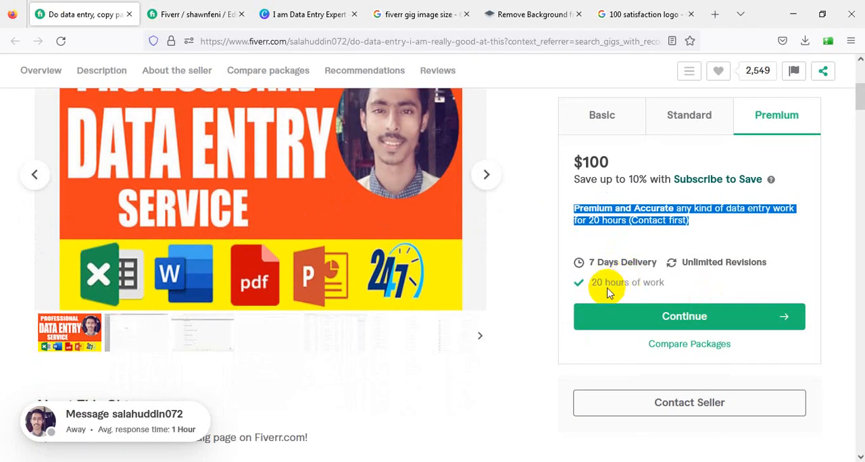
click(203, 14)
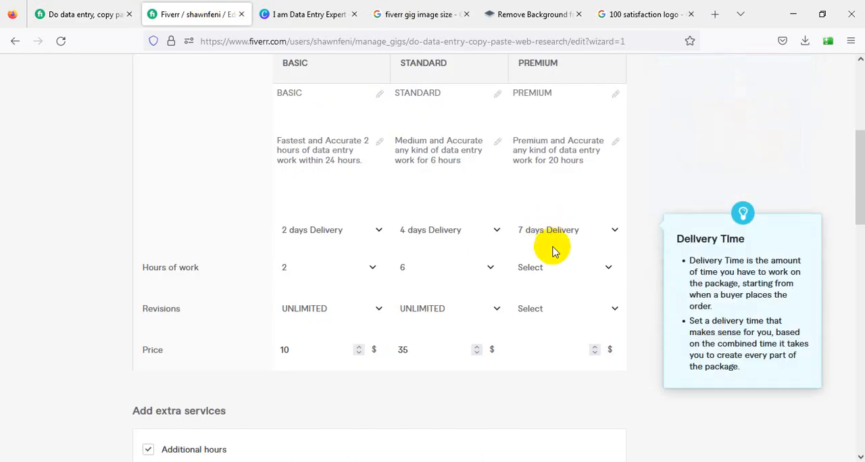
click(558, 267)
scroll(588, 373, down, 10)
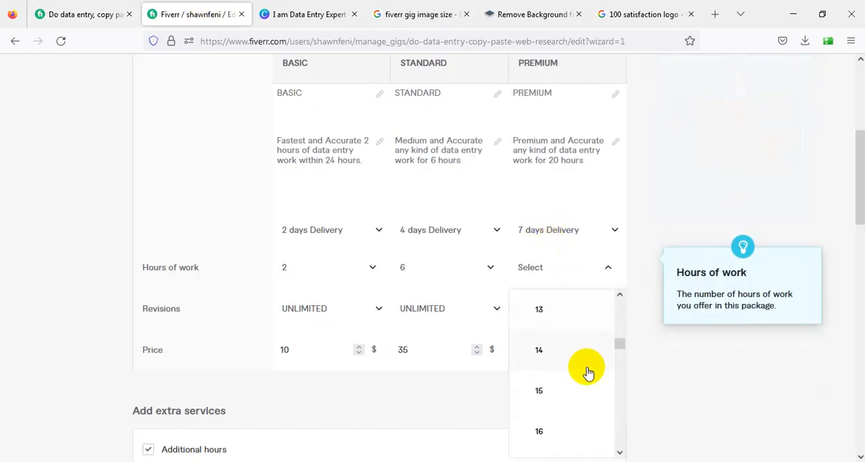
click(545, 330)
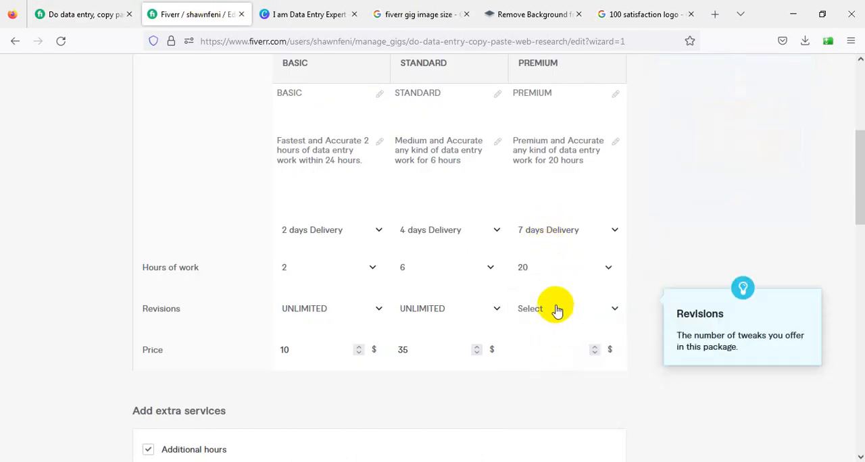
Set the Premium package to UNLIMITED revisions and price it at $80
click(557, 309)
scroll(577, 234, down, 5)
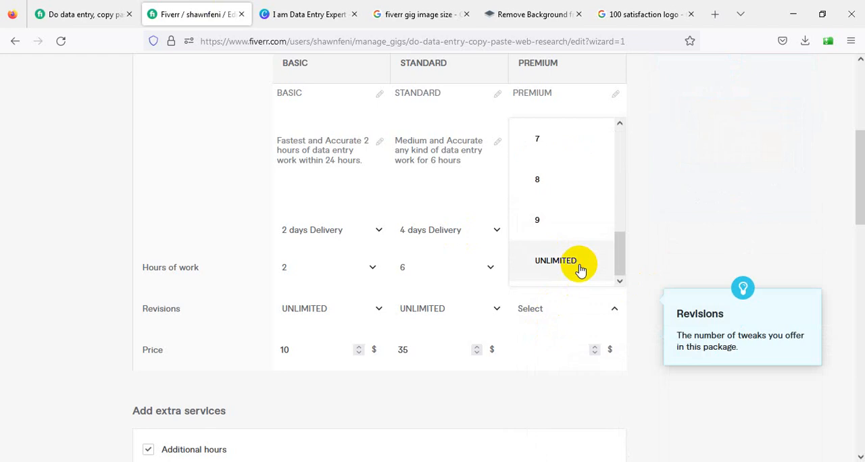
click(579, 269)
click(562, 351)
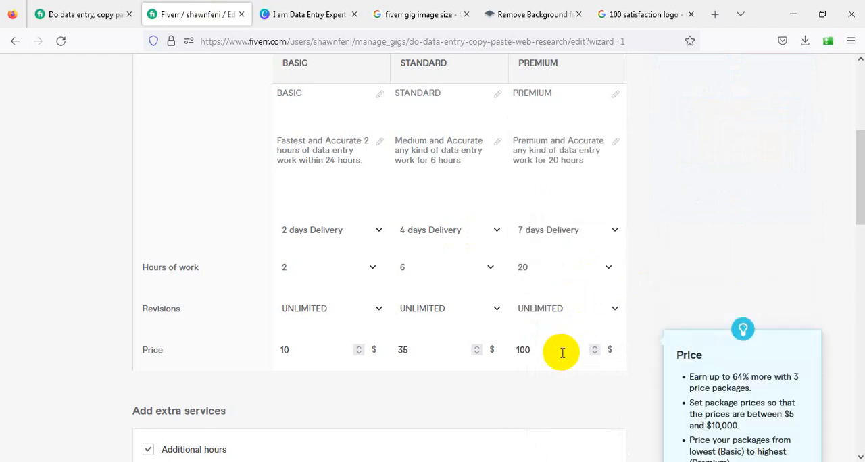
key(BackSpace)
key(BackSpace)
key(BackSpace)
key(BackSpace)
Set the Standard package's additional hours extra to charge $20 for 1 additional hour of work
scroll(421, 338, down, 4)
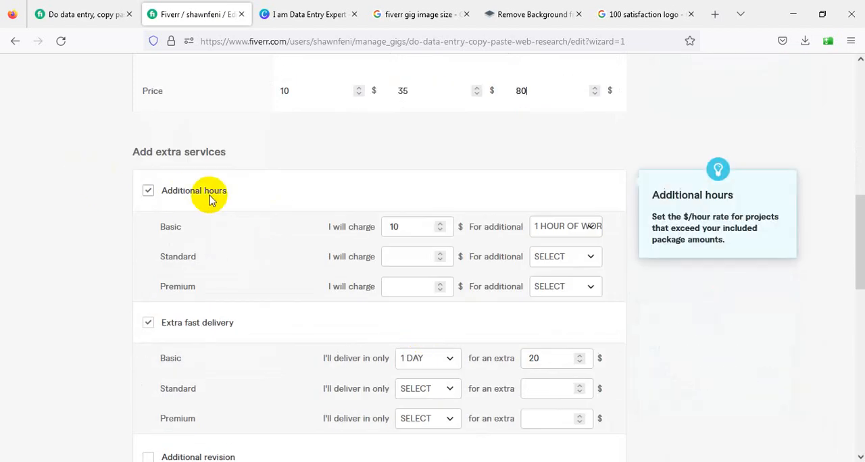
click(403, 228)
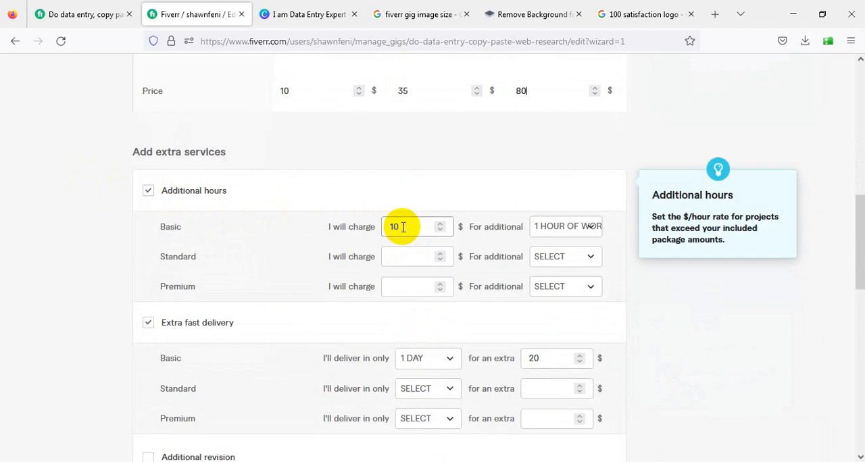
click(406, 256)
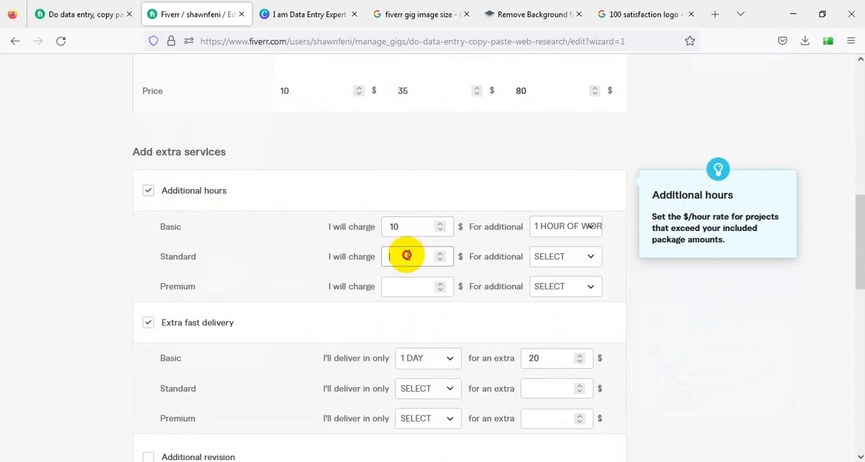
text(20)
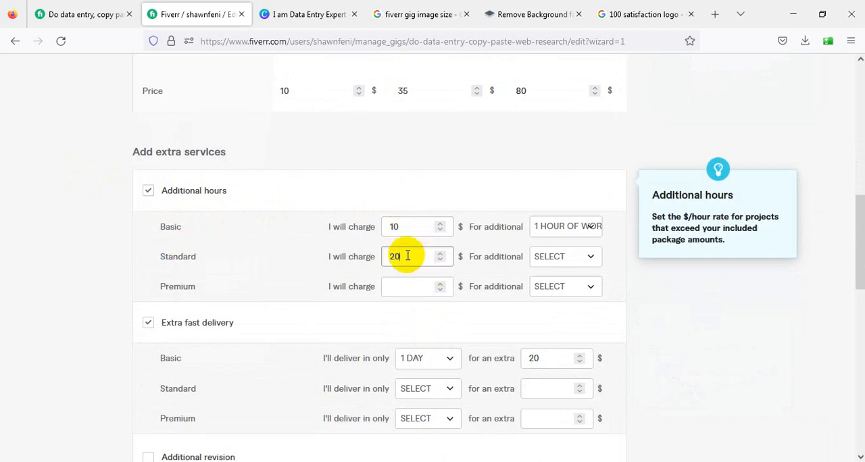
click(565, 256)
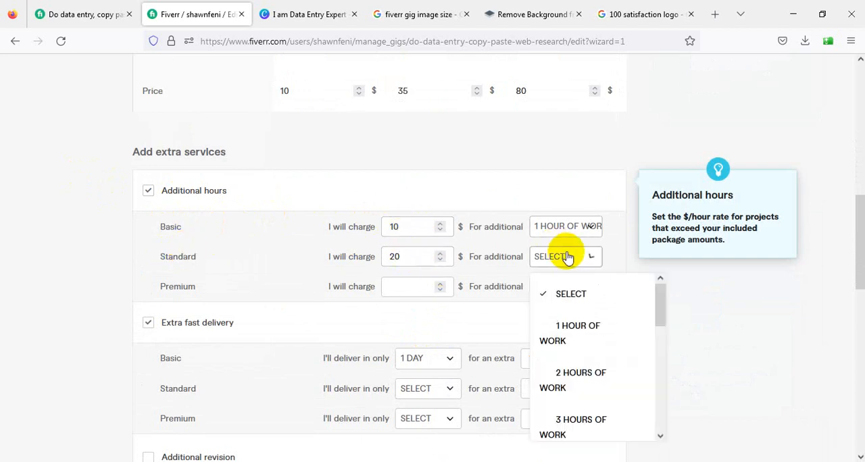
click(433, 328)
scroll(529, 292, up, 5)
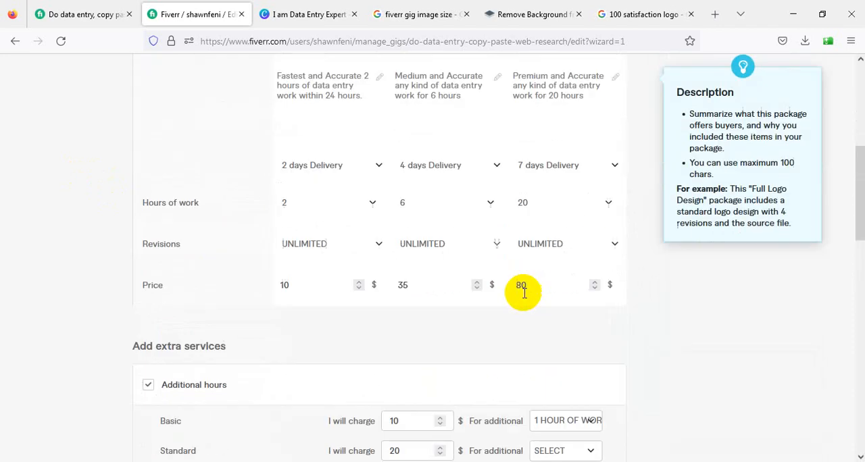
scroll(525, 288, down, 3)
scroll(566, 290, down, 3)
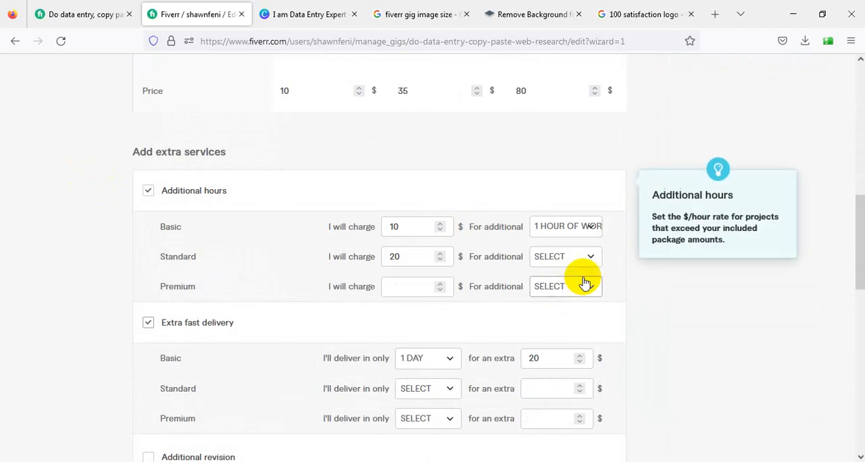
click(586, 261)
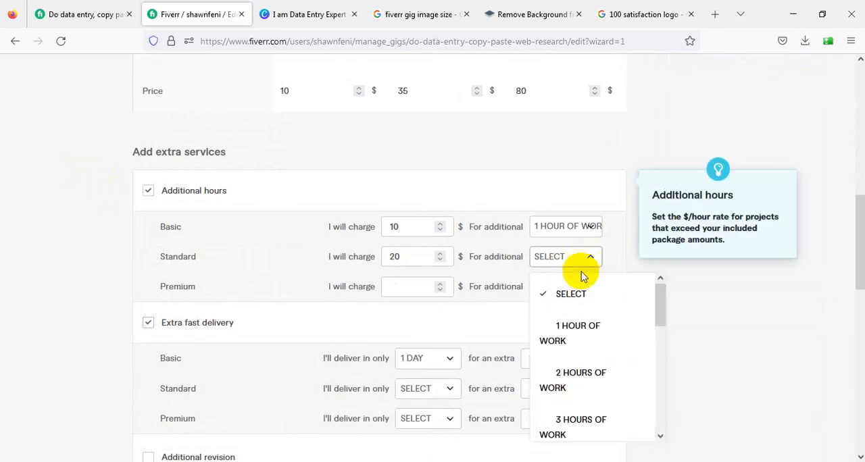
click(574, 329)
Set the Premium package's additional hours extra to charge $35 for 1 additional hour of work
click(404, 290)
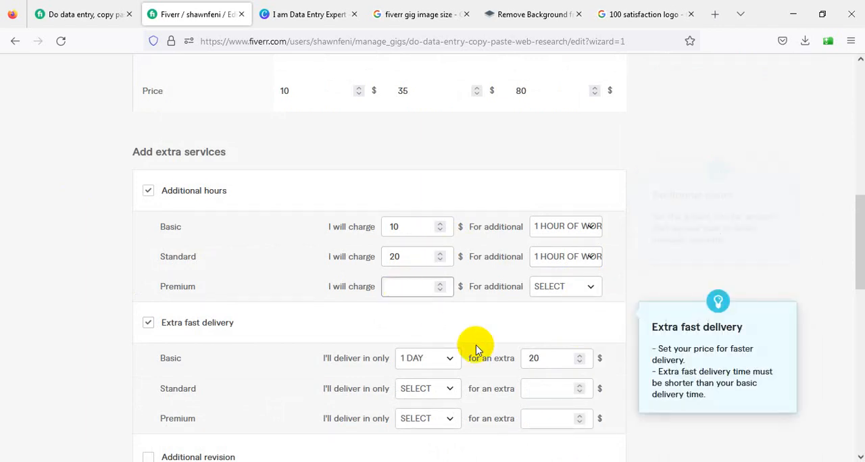
text(35)
click(555, 287)
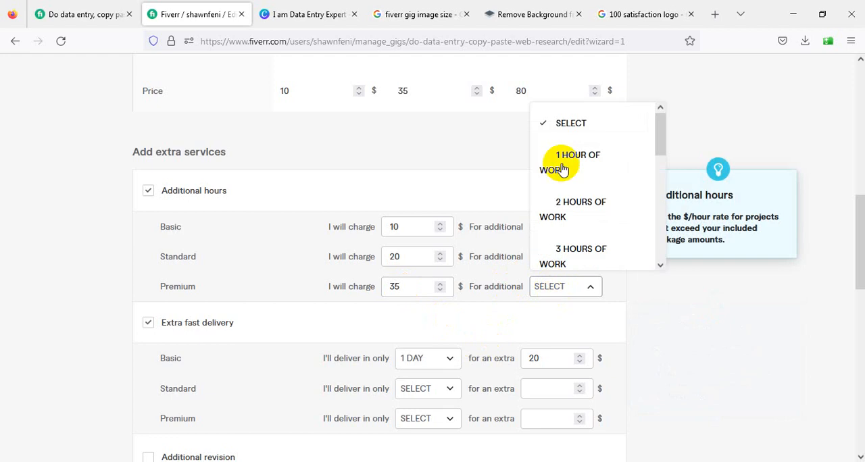
click(577, 157)
Set the Premium package's hours of work to 15
scroll(585, 198, up, 10)
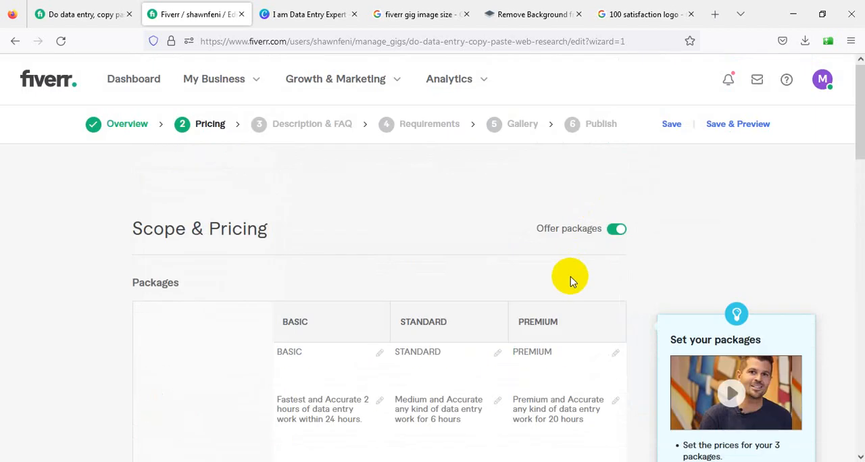
scroll(571, 281, down, 2)
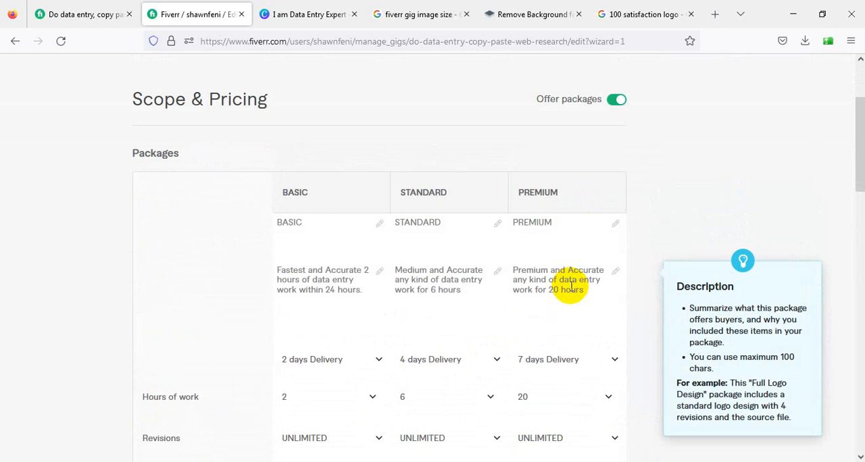
scroll(309, 290, down, 4)
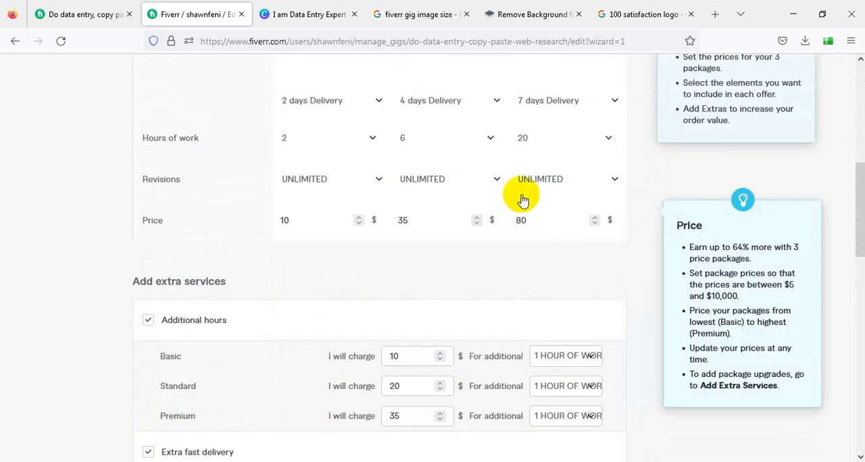
click(529, 138)
scroll(559, 255, down, 2)
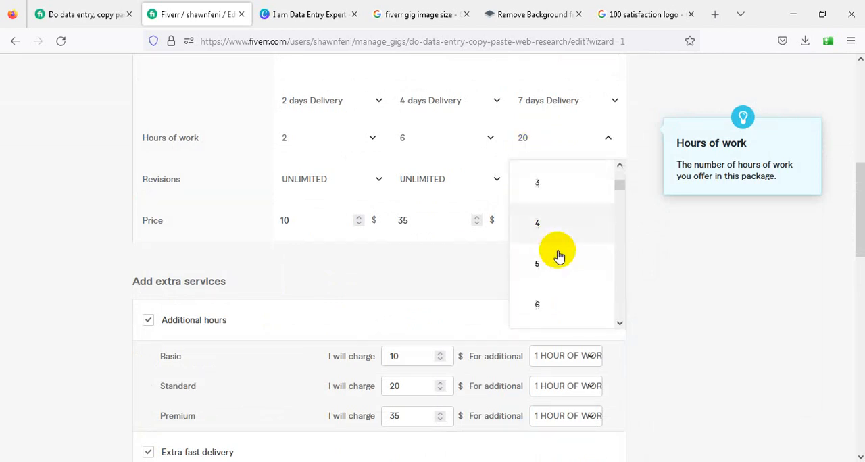
scroll(558, 256, down, 5)
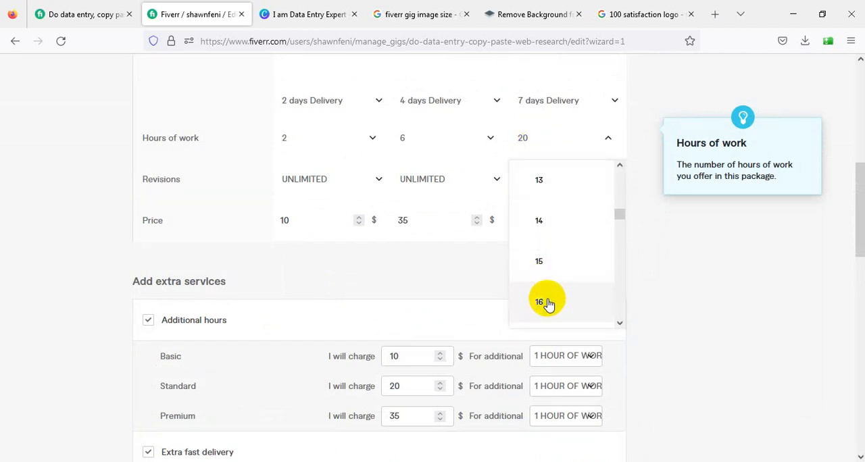
click(557, 268)
Edit the Premium package's description to read "work for 15 hours"
scroll(556, 271, up, 6)
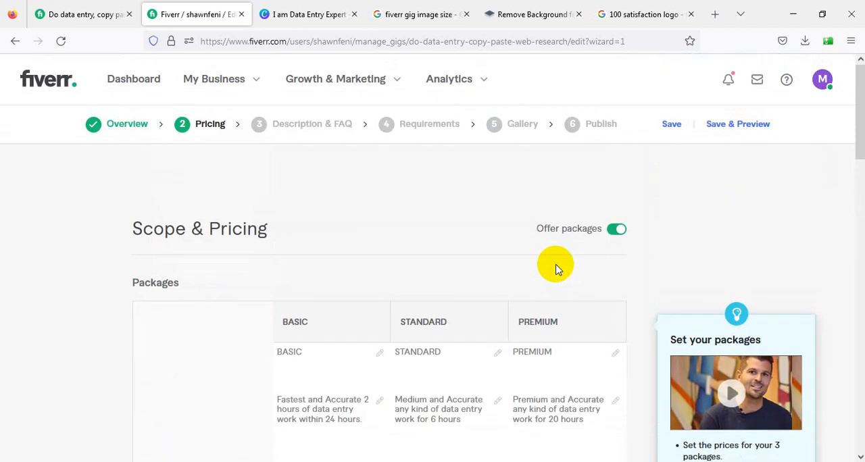
scroll(556, 269, down, 2)
click(556, 289)
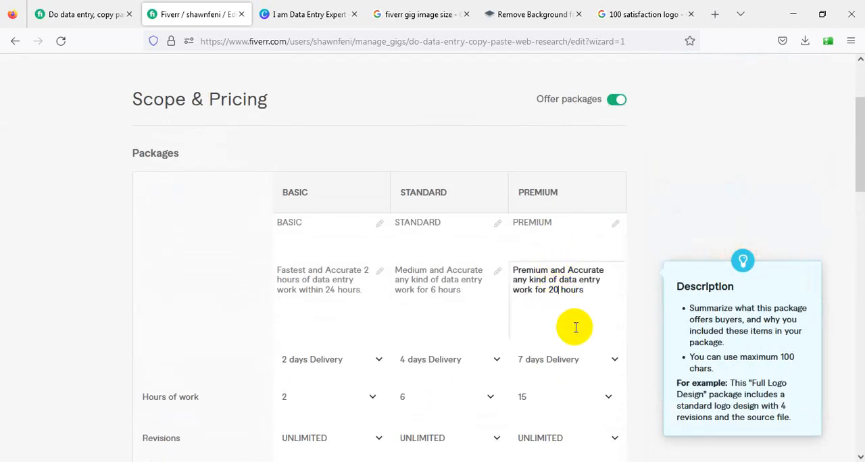
key(BackSpace)
key(BackSpace)
text(15)
click(74, 131)
Set the Standard package's extra fast delivery to 3 days for an extra $40
scroll(94, 245, down, 10)
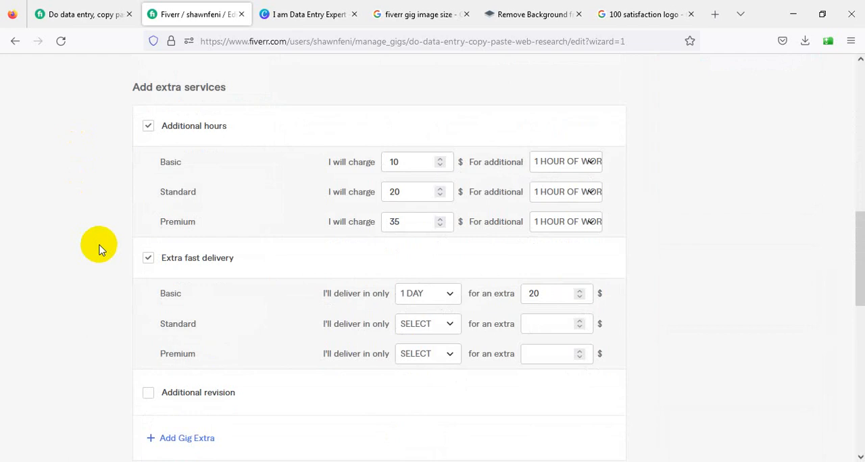
scroll(497, 156, up, 5)
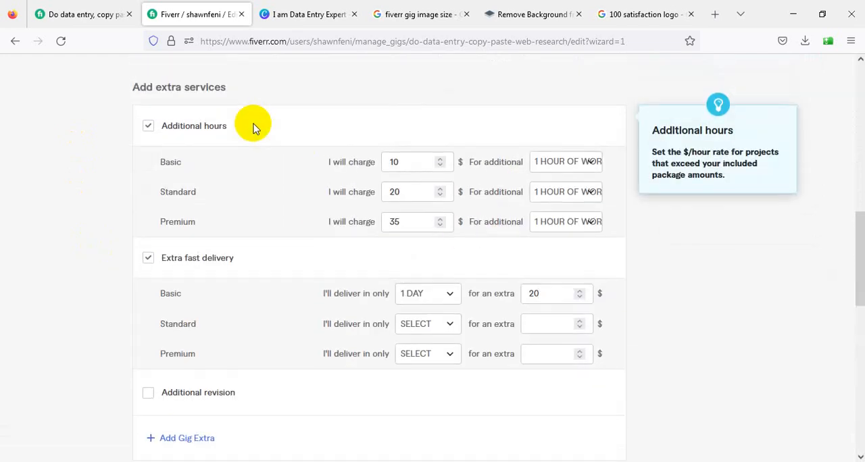
click(438, 325)
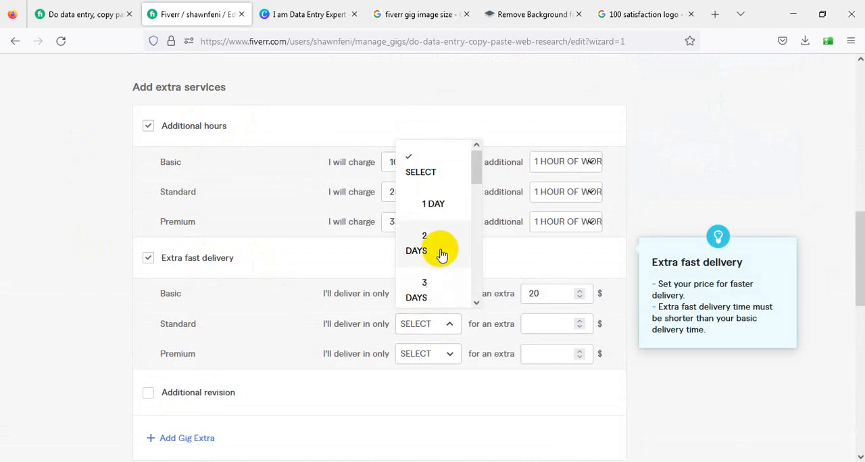
scroll(440, 251, down, 2)
click(423, 192)
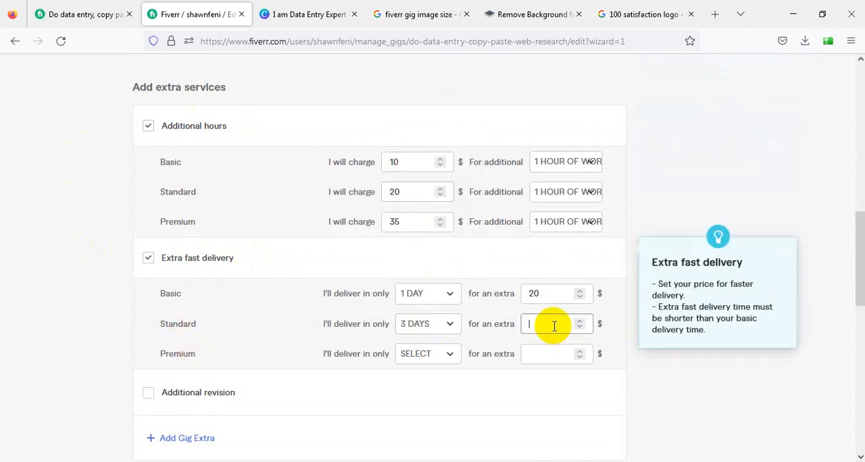
scroll(468, 377, up, 5)
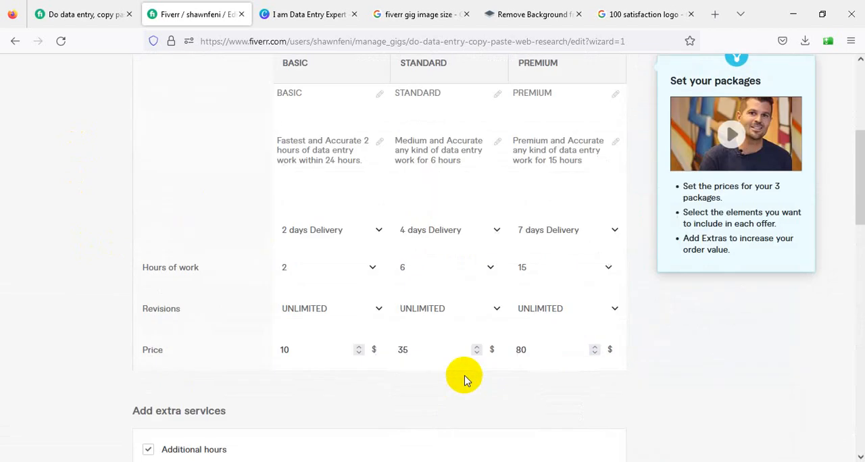
scroll(529, 265, down, 1)
scroll(529, 265, down, 5)
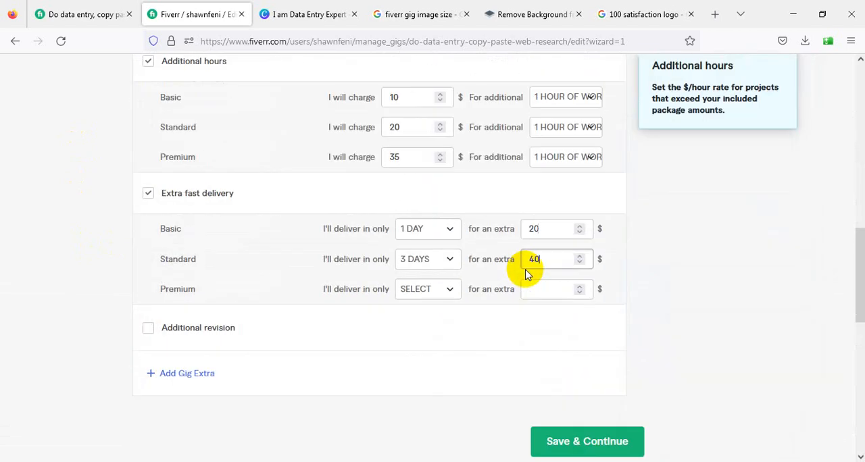
Set the Premium package's extra fast delivery to 5 days for an extra $60
click(450, 291)
scroll(440, 252, down, 2)
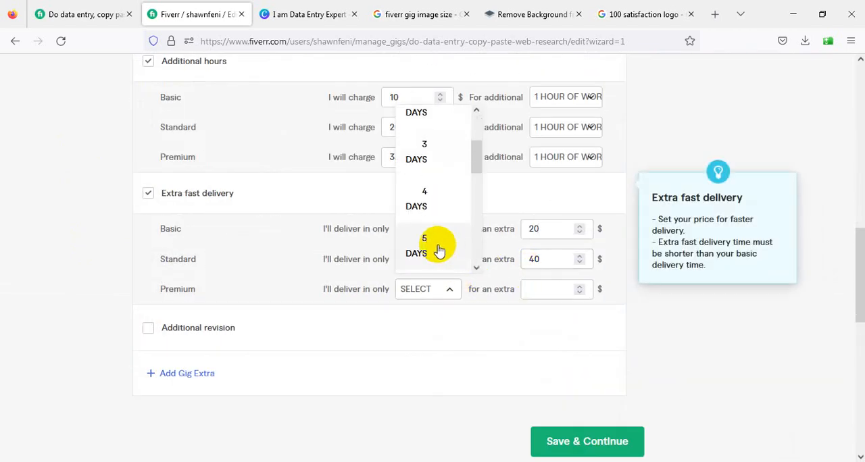
click(440, 248)
click(549, 289)
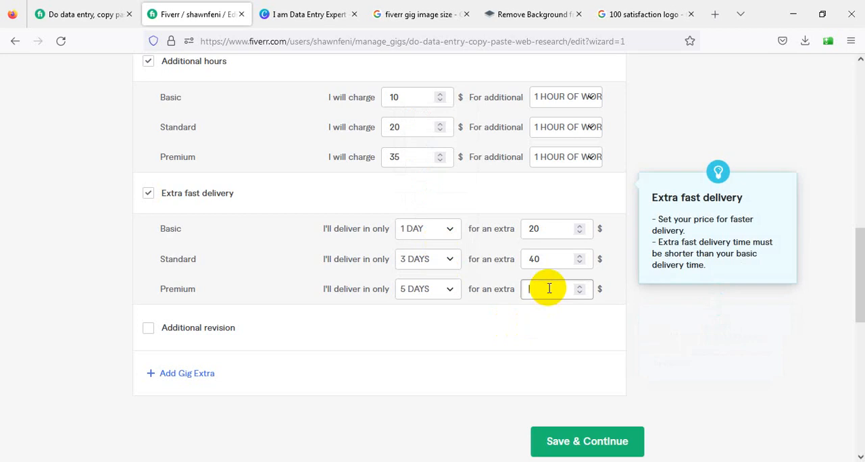
text(60)
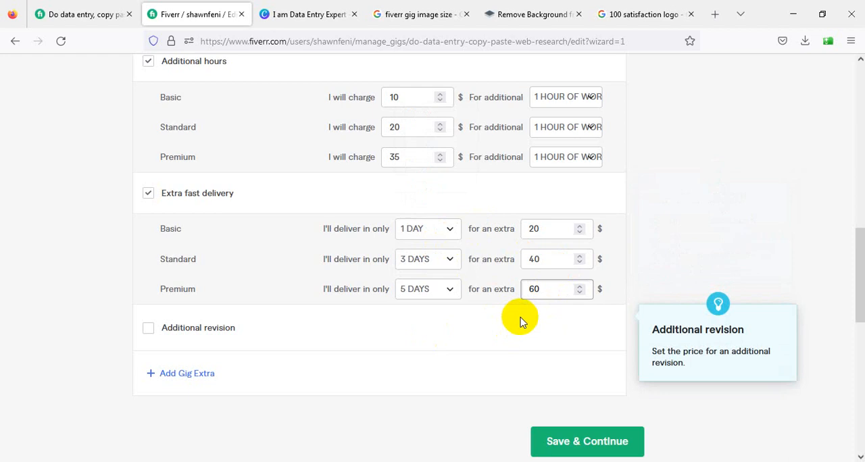
Check the extra services, then save the gig's pricing and continue to the Description & FAQ stage
scroll(518, 323, up, 3)
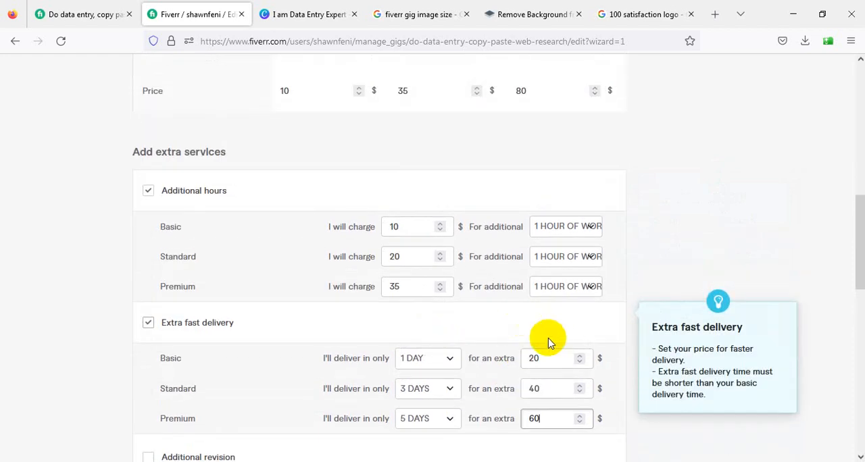
scroll(265, 255, down, 1)
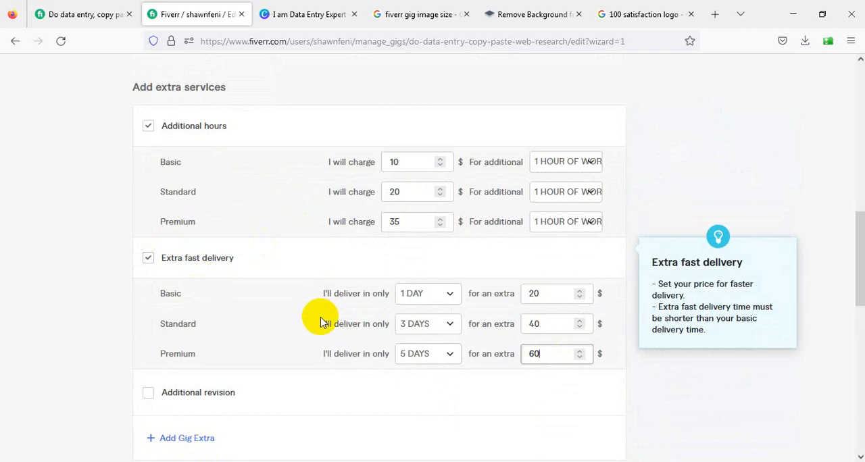
scroll(322, 323, down, 6)
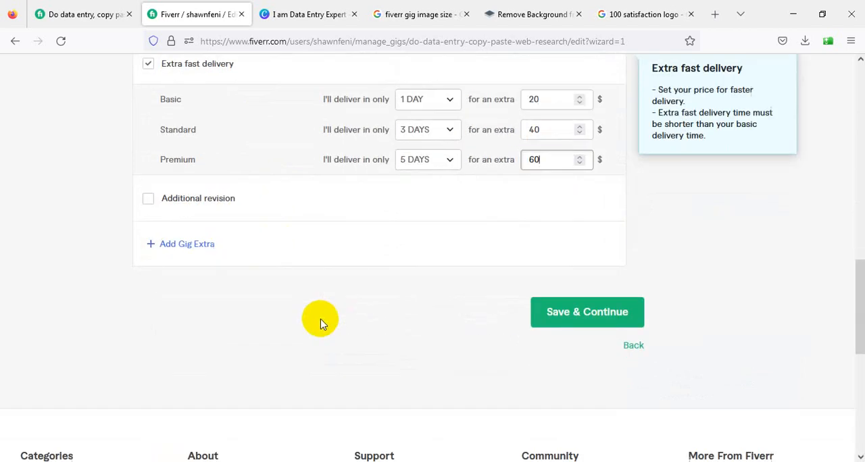
click(587, 120)
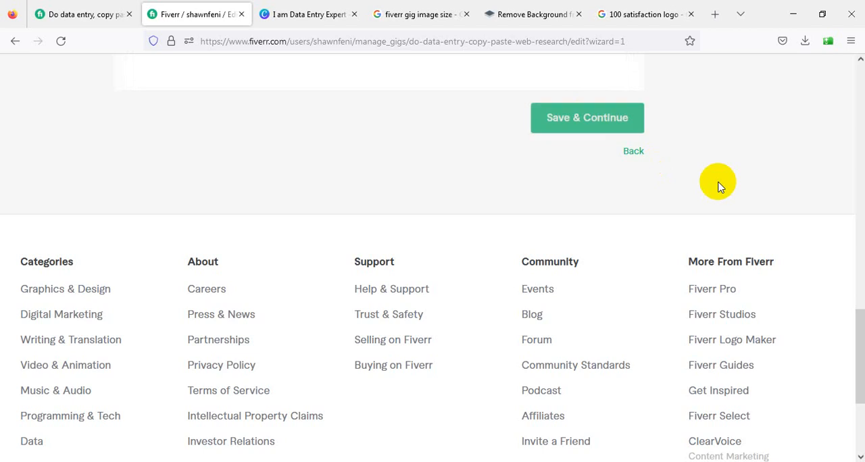
scroll(453, 112, up, 5)
scroll(452, 112, up, 10)
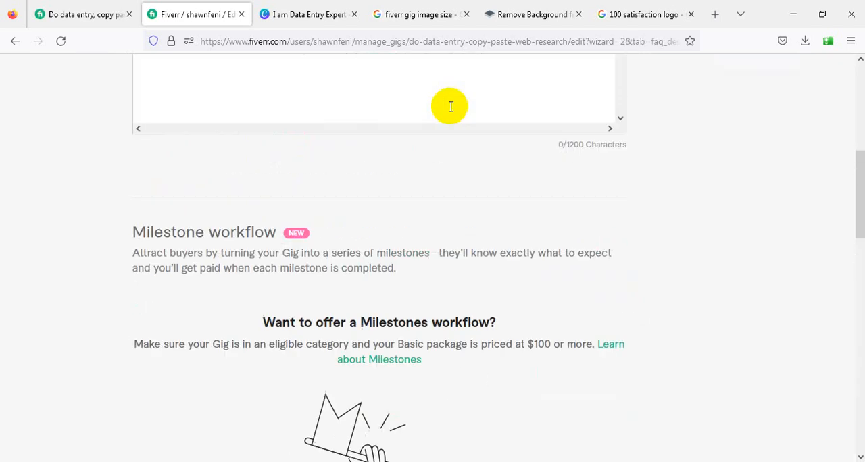